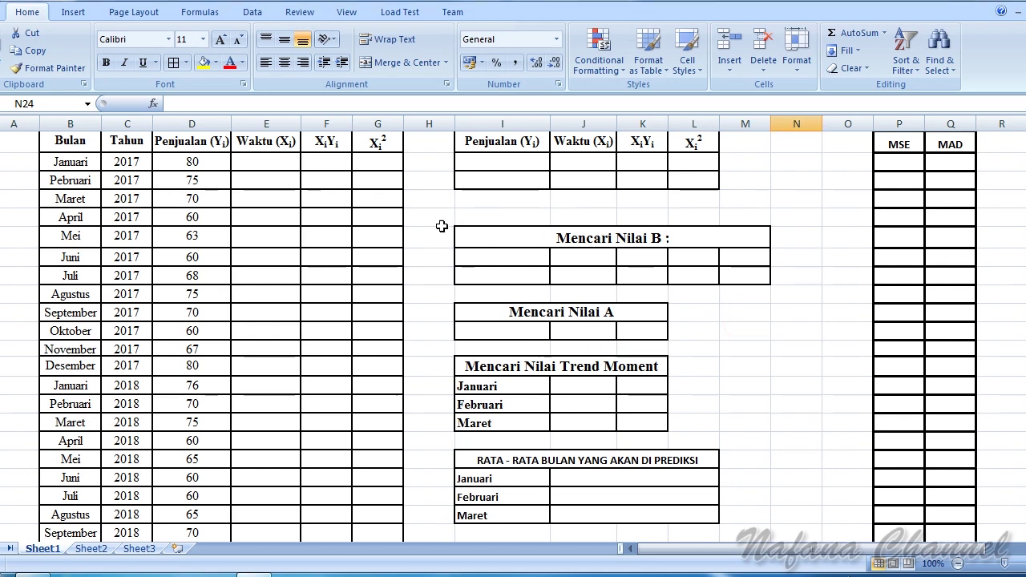
Step: Enter 1 and 2 as the Waktu values for Januari and Pebruari 2017 in E2:E3
{"action": "scroll", "coordinate": [201, 175], "scroll_direction": "down", "scroll_amount": 1}
{"action": "scroll", "coordinate": [187, 172], "scroll_direction": "down", "scroll_amount": 2}
{"action": "scroll", "coordinate": [201, 321], "scroll_direction": "down", "scroll_amount": 1}
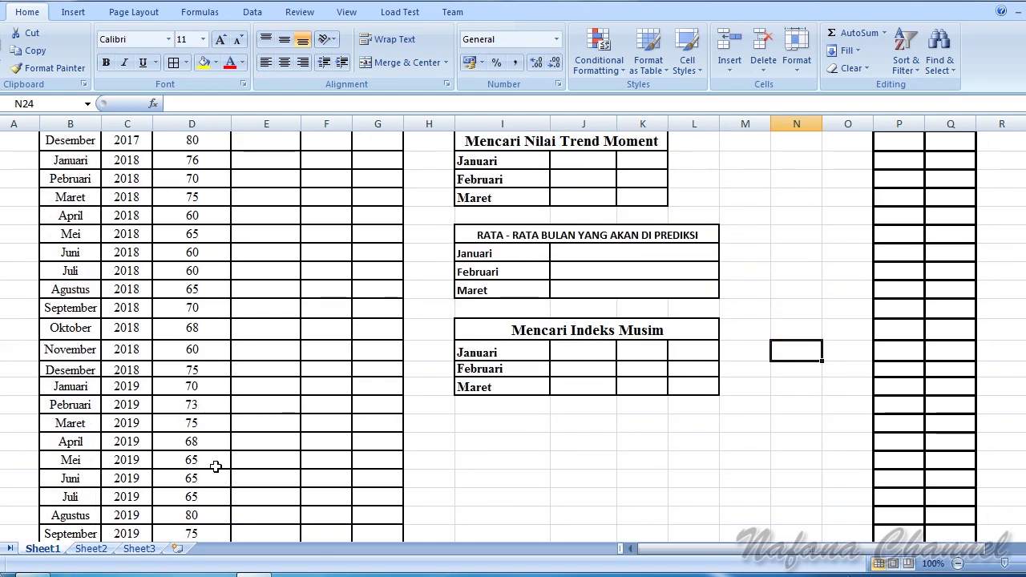
{"action": "scroll", "coordinate": [215, 466], "scroll_direction": "down", "scroll_amount": 2}
{"action": "scroll", "coordinate": [148, 461], "scroll_direction": "up", "scroll_amount": 1}
{"action": "scroll", "coordinate": [137, 433], "scroll_direction": "up", "scroll_amount": 2}
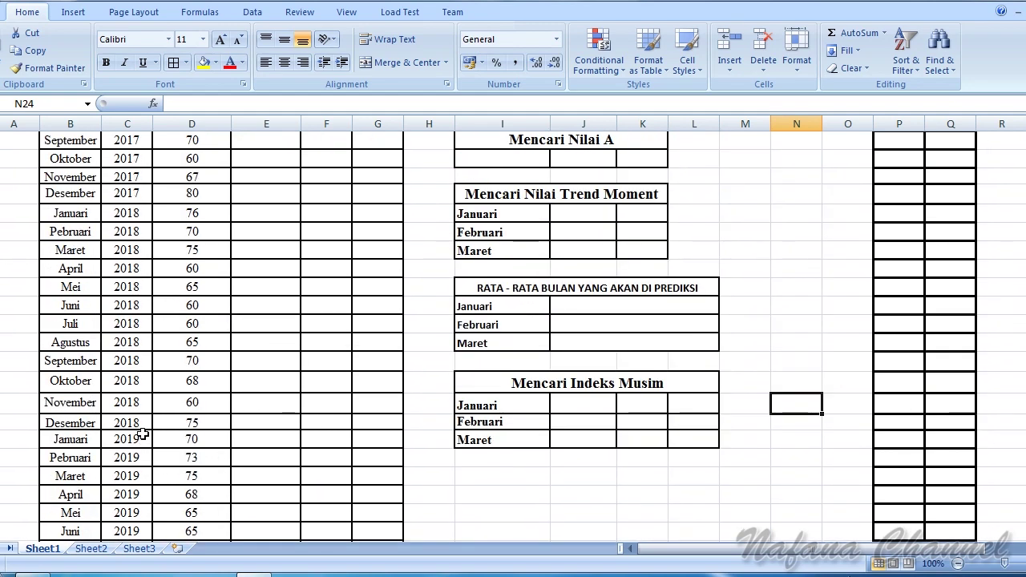
{"action": "scroll", "coordinate": [140, 425], "scroll_direction": "up", "scroll_amount": 1}
{"action": "scroll", "coordinate": [140, 425], "scroll_direction": "up", "scroll_amount": 2}
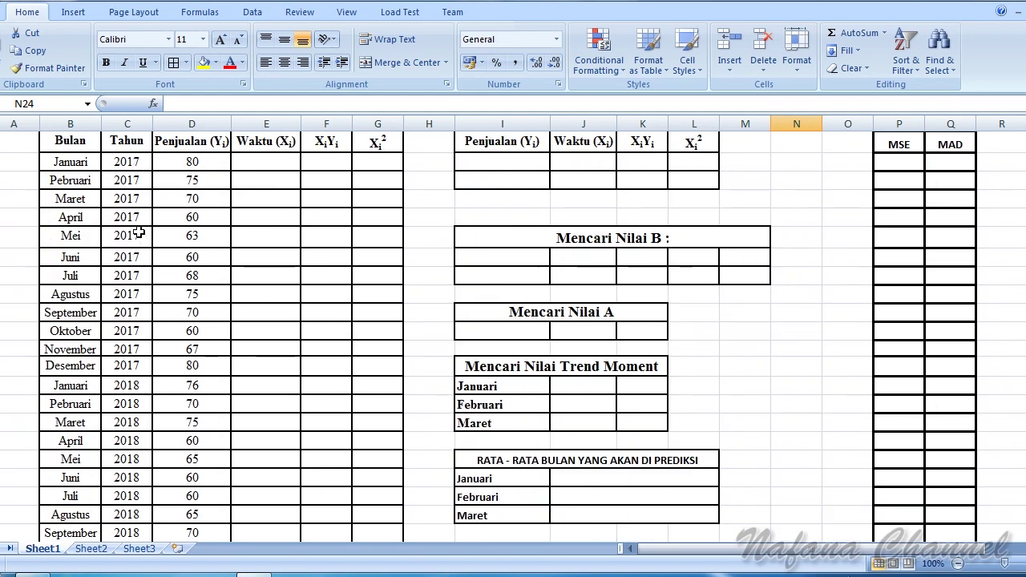
{"action": "scroll", "coordinate": [138, 240], "scroll_direction": "down", "scroll_amount": 1}
{"action": "scroll", "coordinate": [130, 271], "scroll_direction": "down", "scroll_amount": 2}
{"action": "scroll", "coordinate": [129, 276], "scroll_direction": "down", "scroll_amount": 2}
{"action": "scroll", "coordinate": [127, 297], "scroll_direction": "down", "scroll_amount": 2}
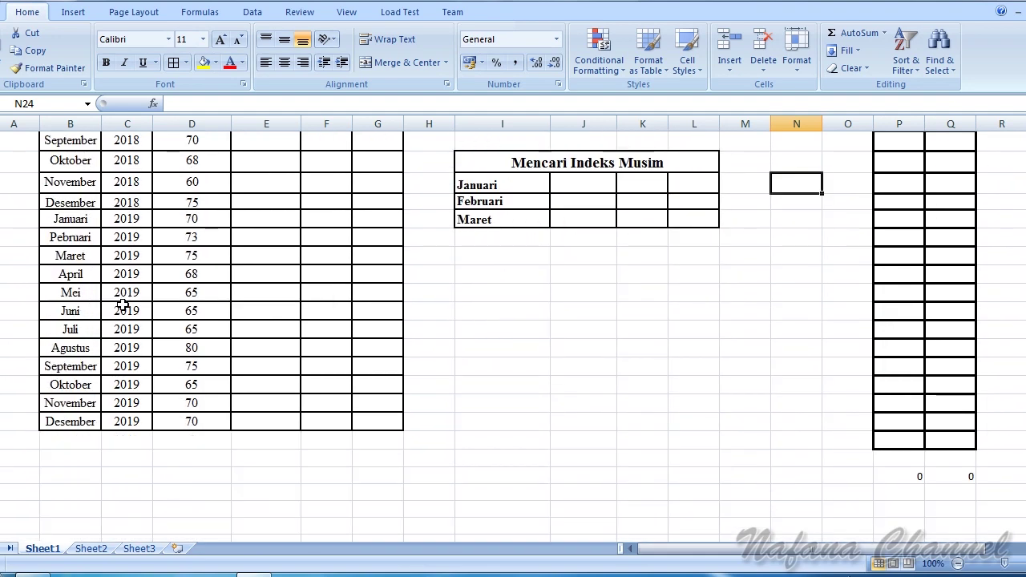
{"action": "scroll", "coordinate": [133, 328], "scroll_direction": "up", "scroll_amount": 2}
{"action": "scroll", "coordinate": [139, 350], "scroll_direction": "up", "scroll_amount": 3}
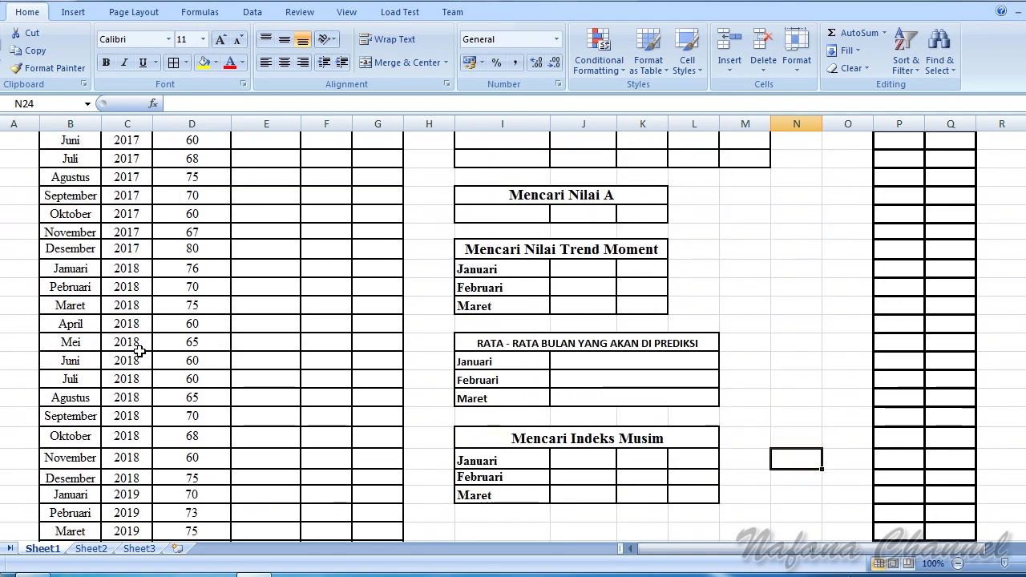
{"action": "scroll", "coordinate": [139, 350], "scroll_direction": "up", "scroll_amount": 1}
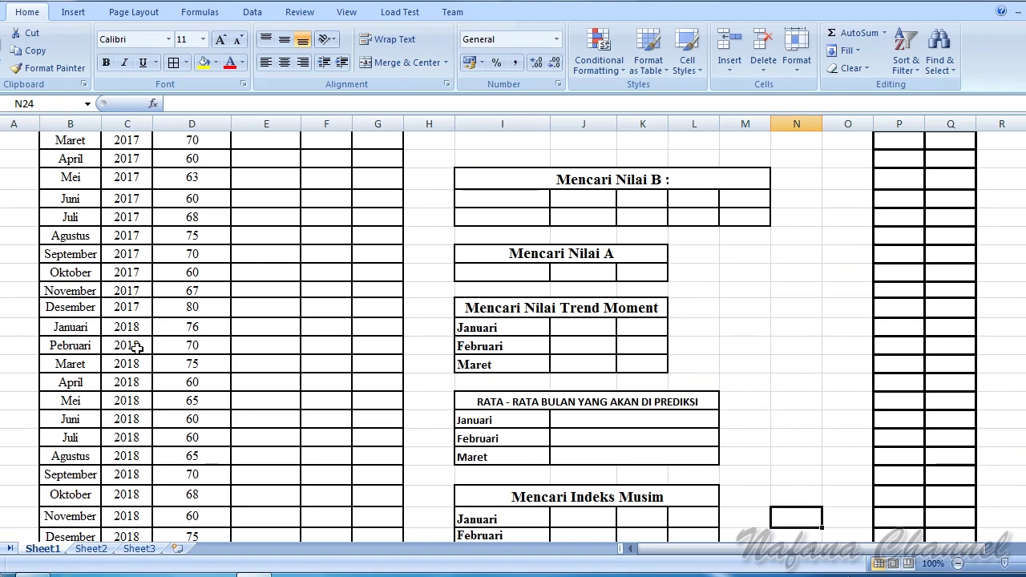
{"action": "scroll", "coordinate": [138, 347], "scroll_direction": "up", "scroll_amount": 1}
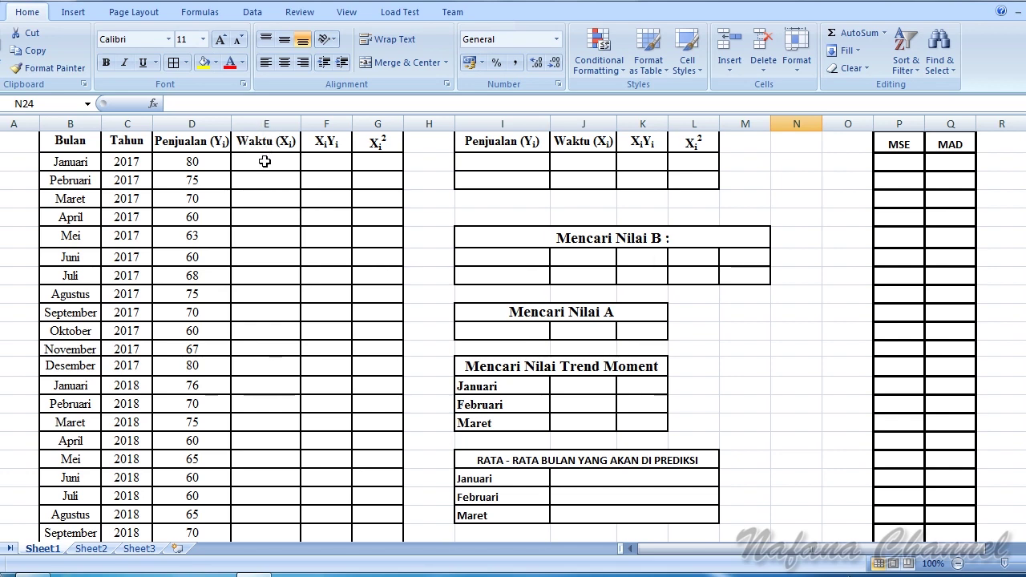
{"action": "left_click", "coordinate": [264, 161]}
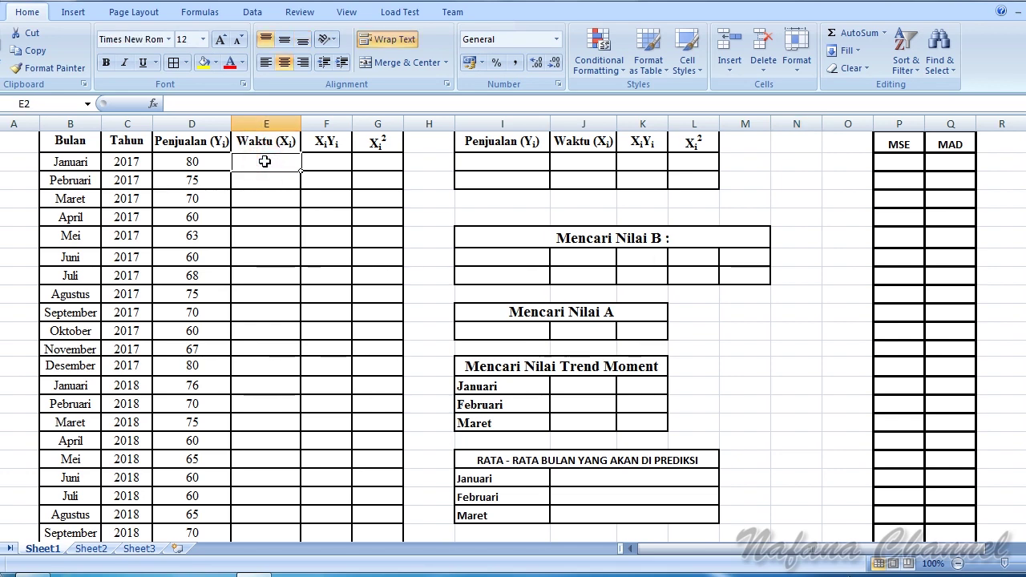
{"action": "type", "text": "1"}
{"action": "left_click", "coordinate": [265, 183]}
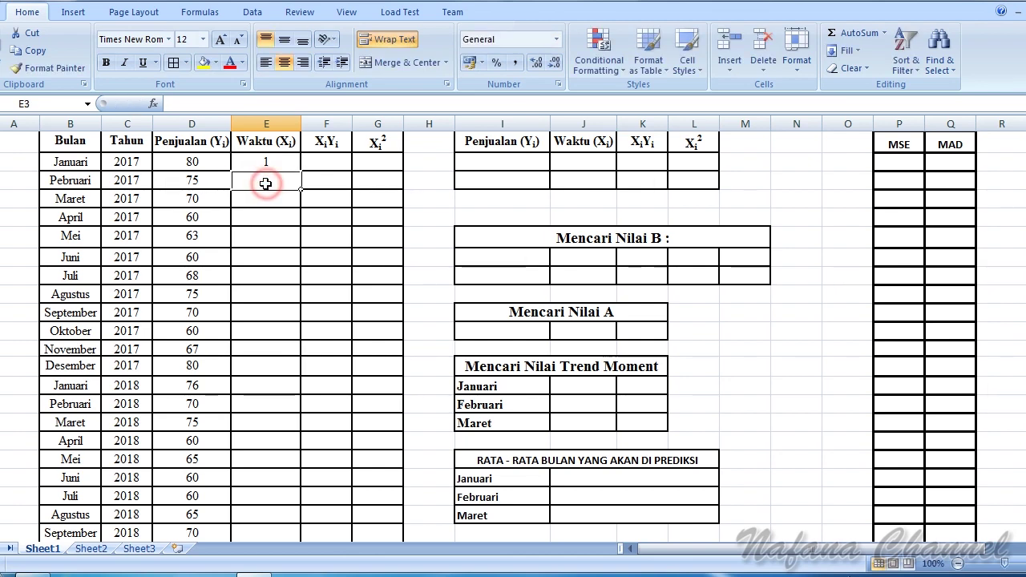
{"action": "type", "text": "2"}
Step: Extend the Waktu sequence down to 36 in row 37 for Desember 2019
{"action": "mouse_move", "coordinate": [265, 161]}
{"action": "left_mouse_down"}
{"action": "mouse_move", "coordinate": [291, 315]}
{"action": "mouse_move", "coordinate": [305, 571]}
{"action": "mouse_move", "coordinate": [297, 508]}
{"action": "mouse_move", "coordinate": [305, 525]}
{"action": "left_mouse_up"}
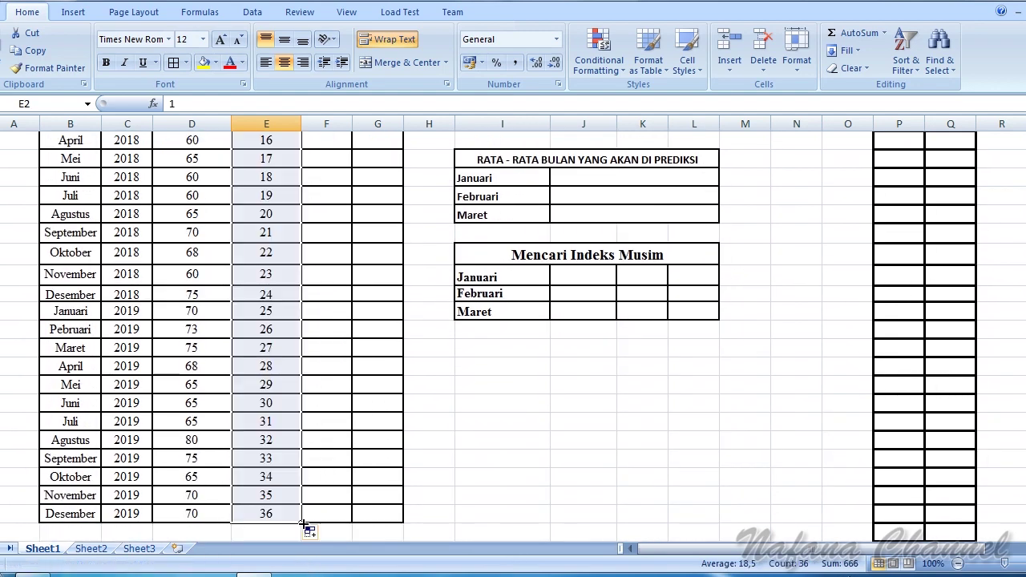
{"action": "left_click", "coordinate": [335, 510]}
{"action": "scroll", "coordinate": [345, 480], "scroll_direction": "up", "scroll_amount": 5}
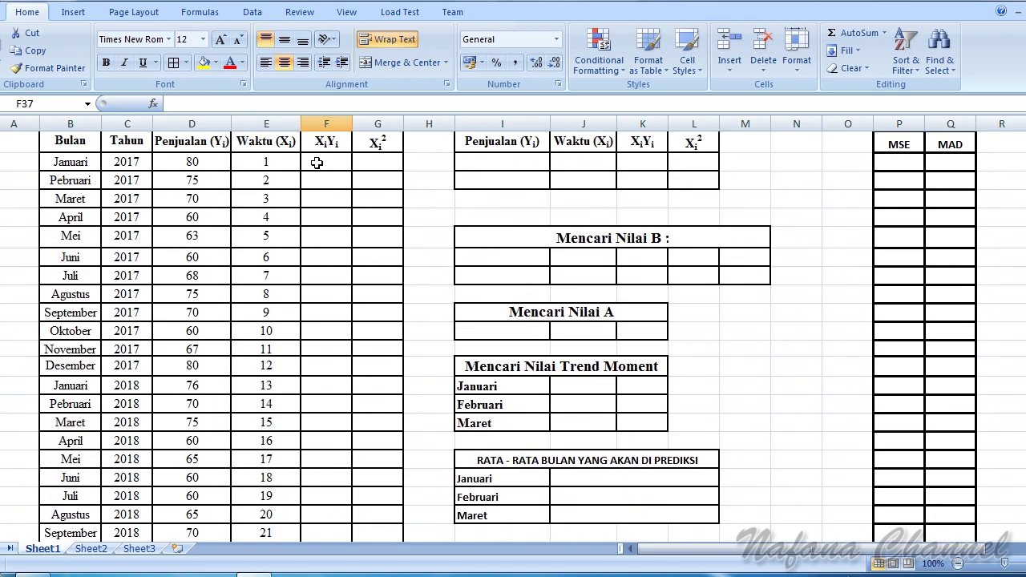
Step: Enter =E2*D2 in F2 for Januari 2017's XiYi value of 80
{"action": "left_click", "coordinate": [320, 163]}
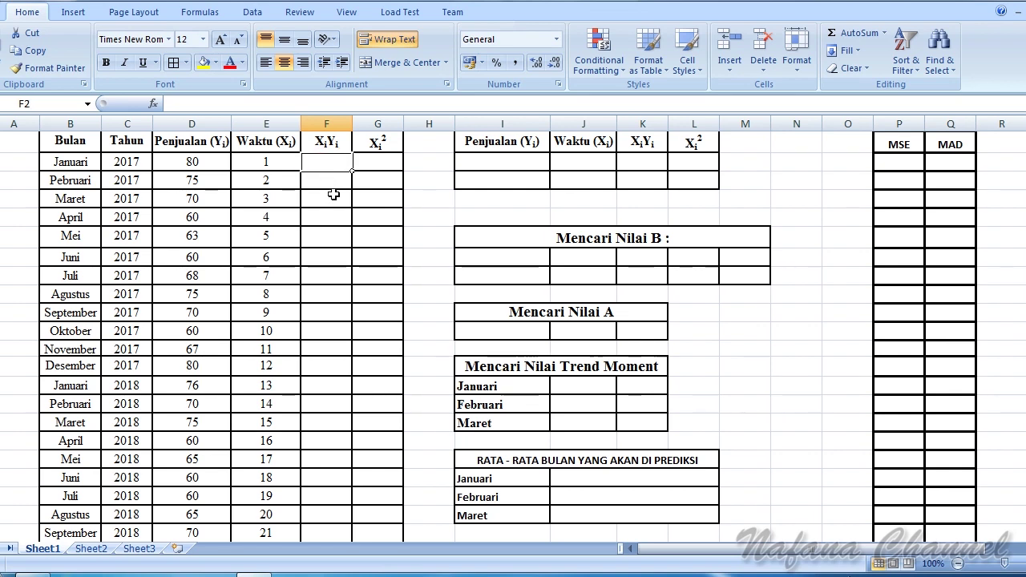
{"action": "type", "text": "="}
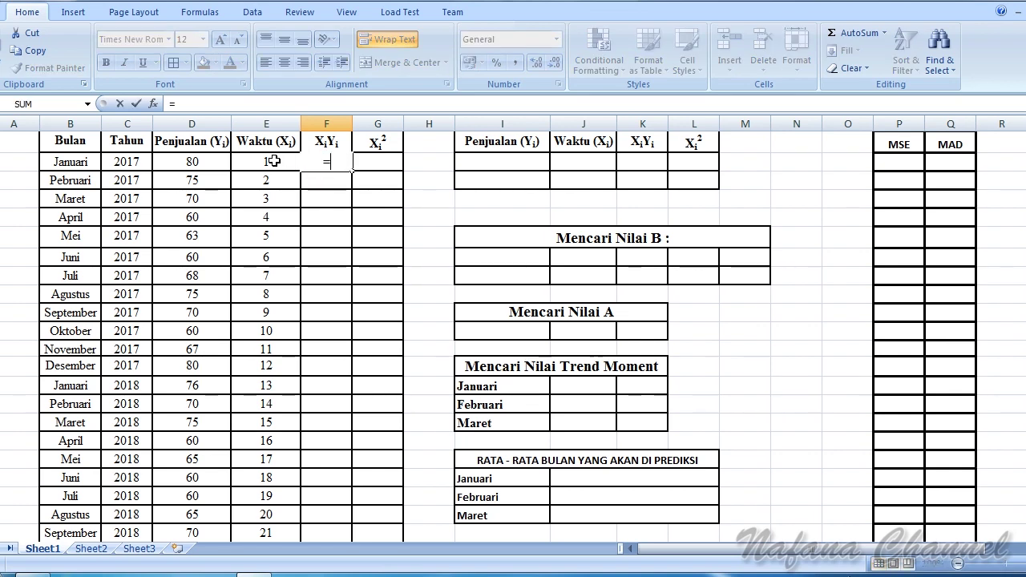
{"action": "left_click", "coordinate": [274, 162]}
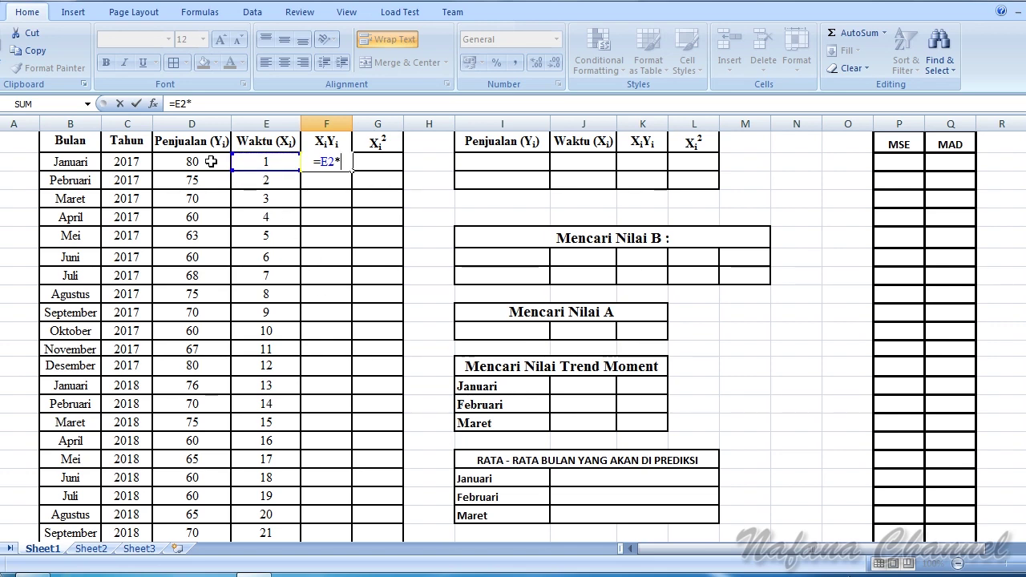
{"action": "left_click", "coordinate": [200, 162]}
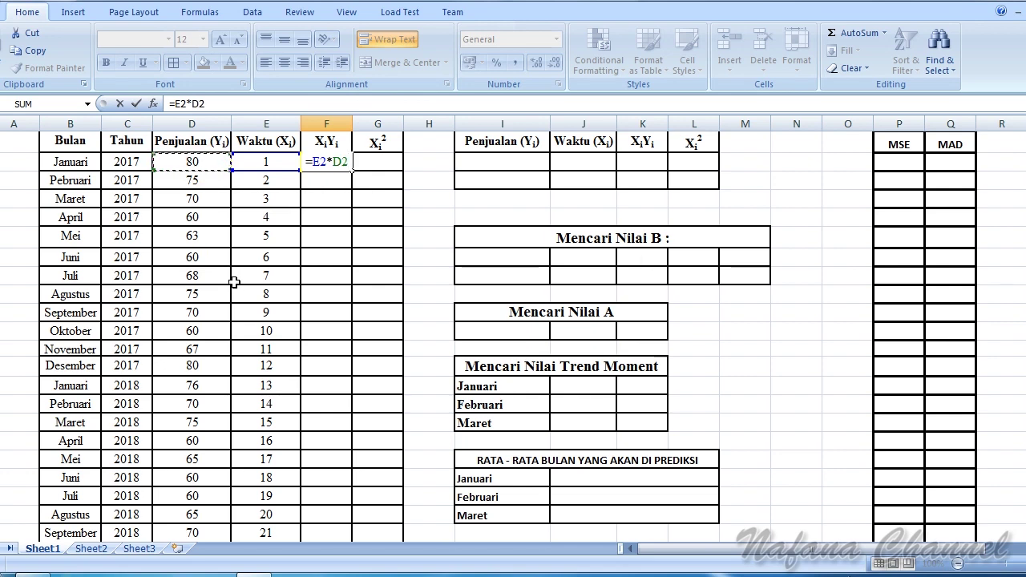
{"action": "key", "text": "Return"}
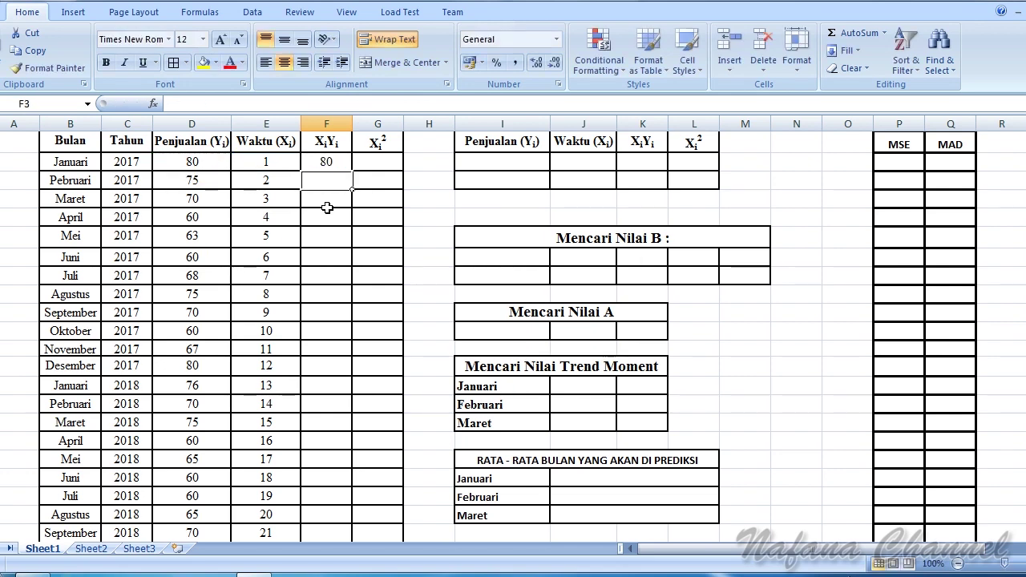
Step: Copy the XiYi formula down through F37, ending at 2520
{"action": "left_click", "coordinate": [326, 161]}
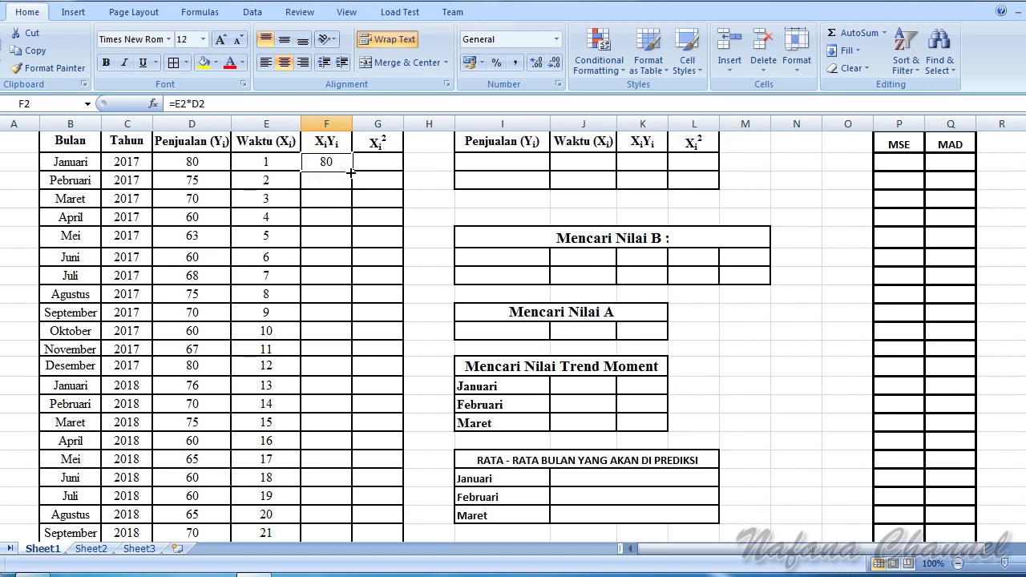
{"action": "key", "text": "ctrl+c"}
{"action": "left_click_drag", "start_coordinate": [350, 185], "coordinate": [348, 517]}
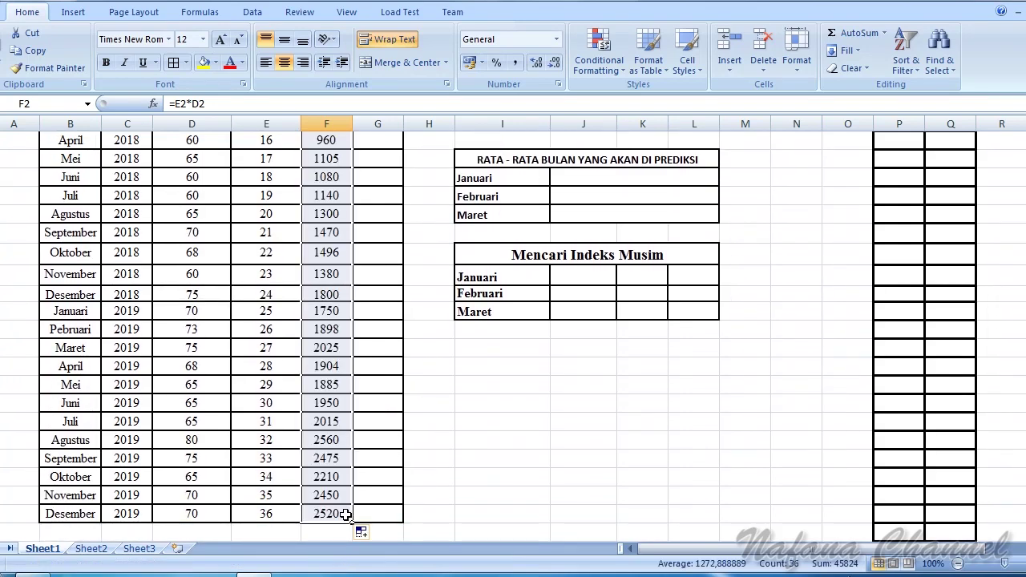
{"action": "left_click", "coordinate": [438, 468]}
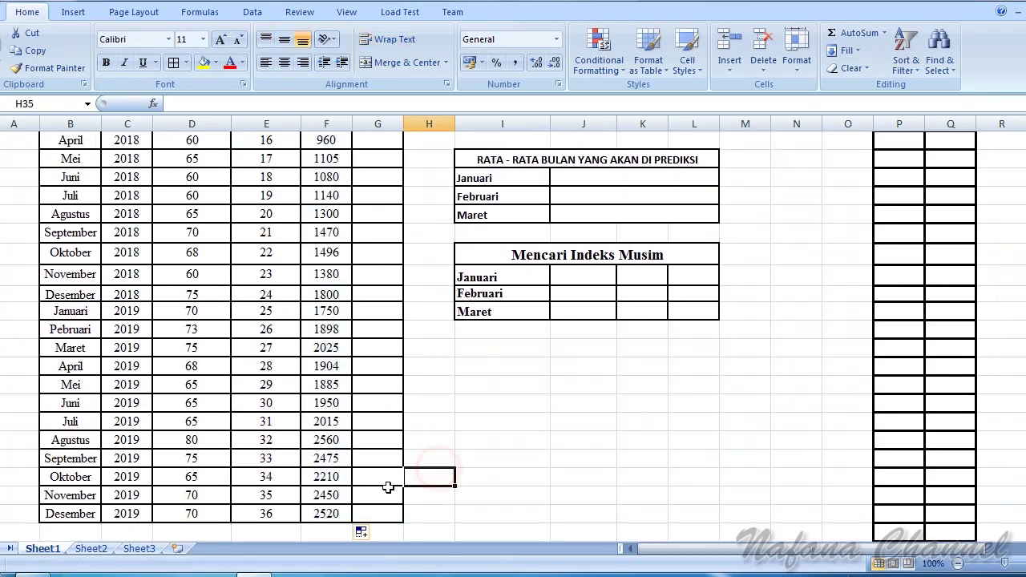
{"action": "scroll", "coordinate": [389, 480], "scroll_direction": "up", "scroll_amount": 2}
{"action": "scroll", "coordinate": [386, 476], "scroll_direction": "up", "scroll_amount": 4}
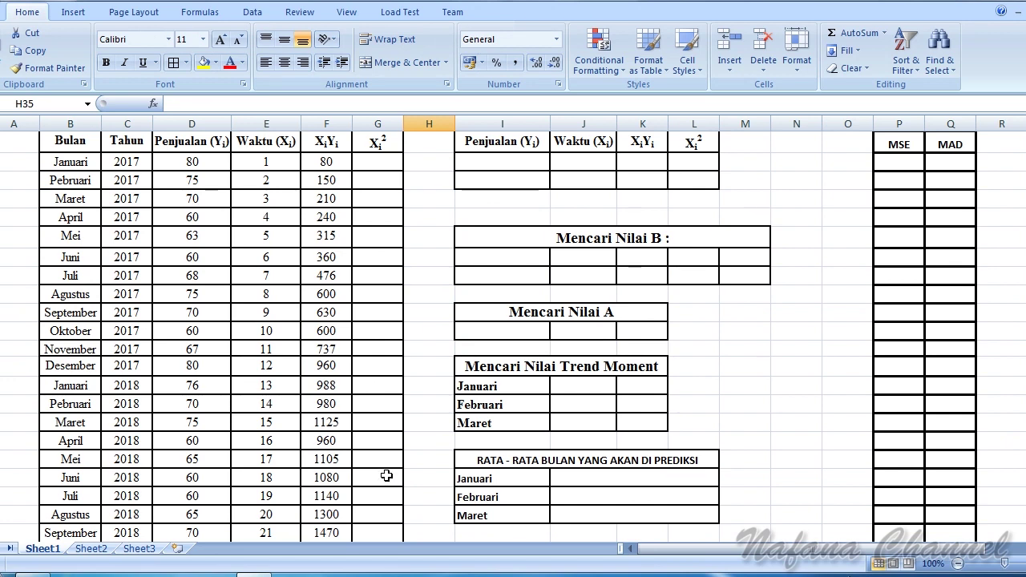
Step: Enter =E2*E2 in G2 to square Januari 2017's time value
{"action": "left_click", "coordinate": [372, 168]}
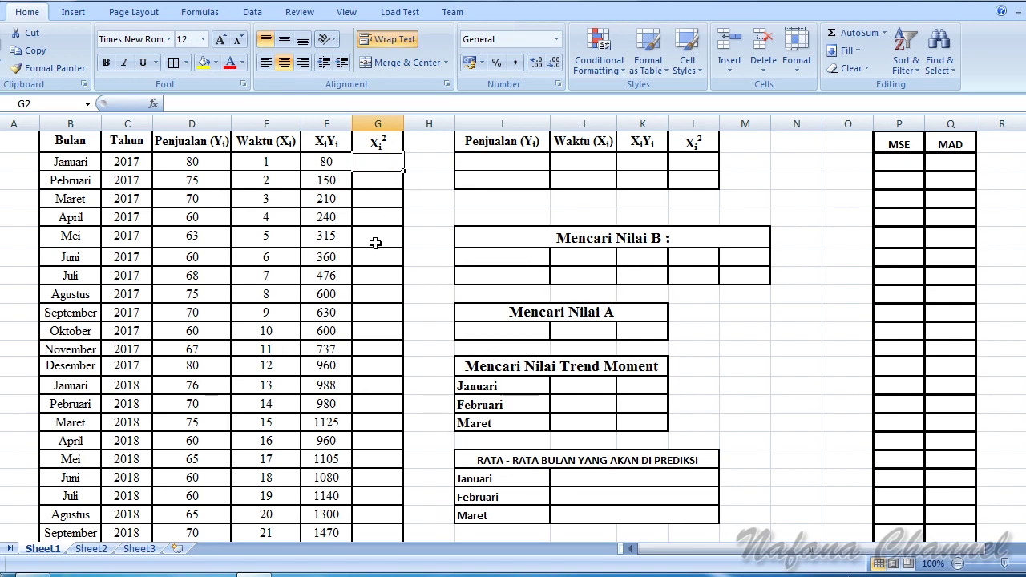
{"action": "type", "text": "="}
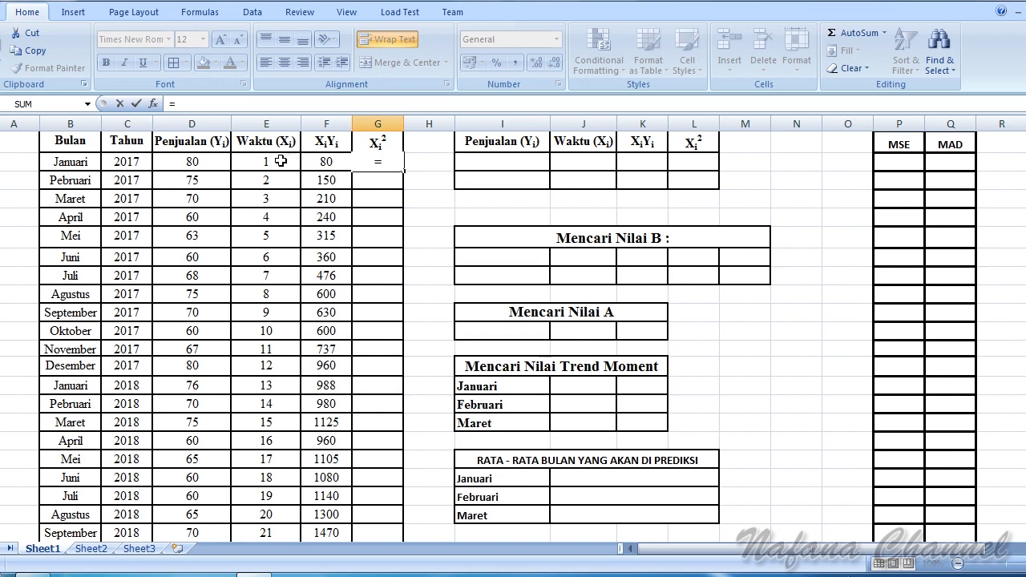
{"action": "left_click", "coordinate": [281, 161]}
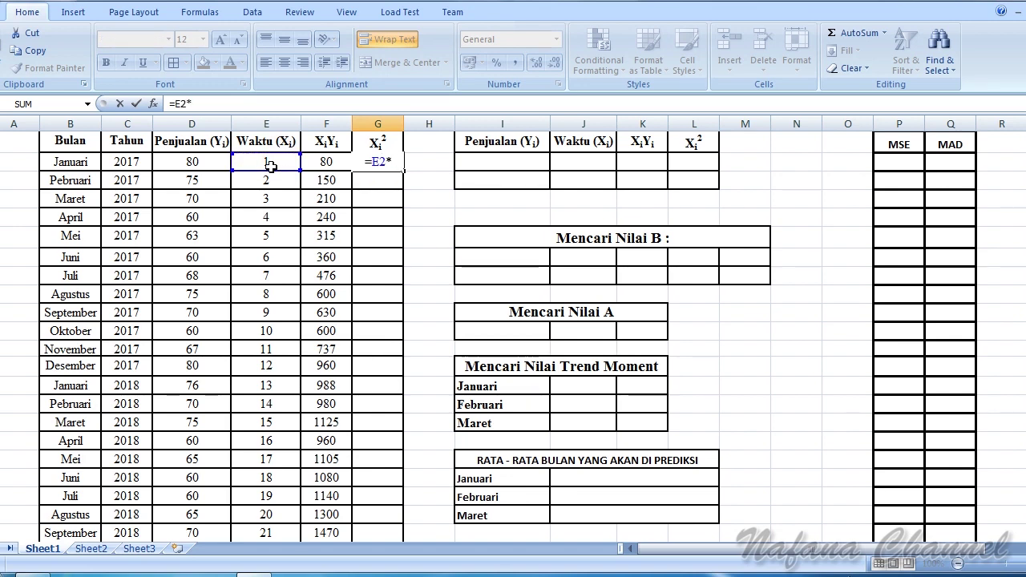
{"action": "left_click", "coordinate": [263, 164]}
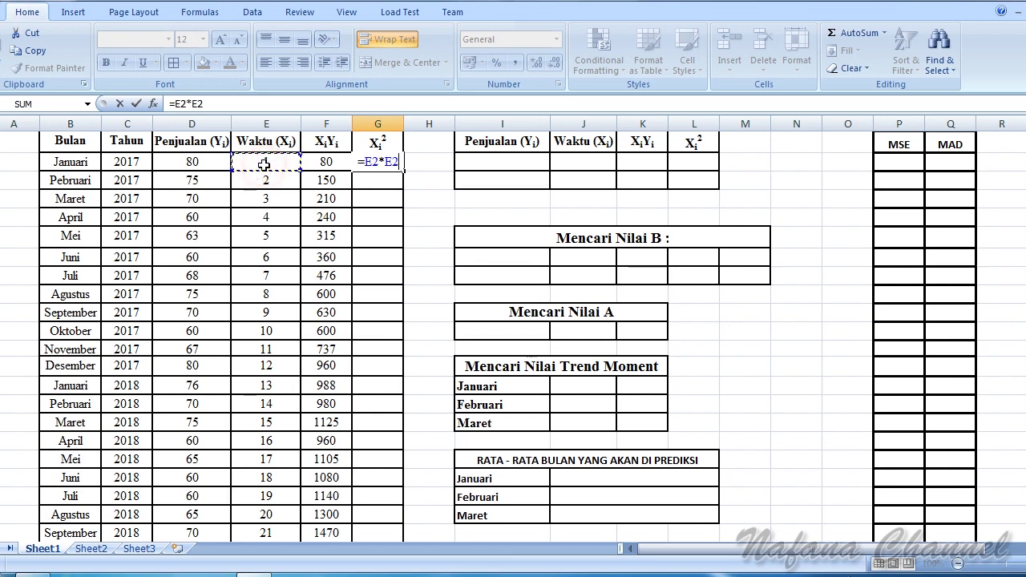
{"action": "key", "text": "Return"}
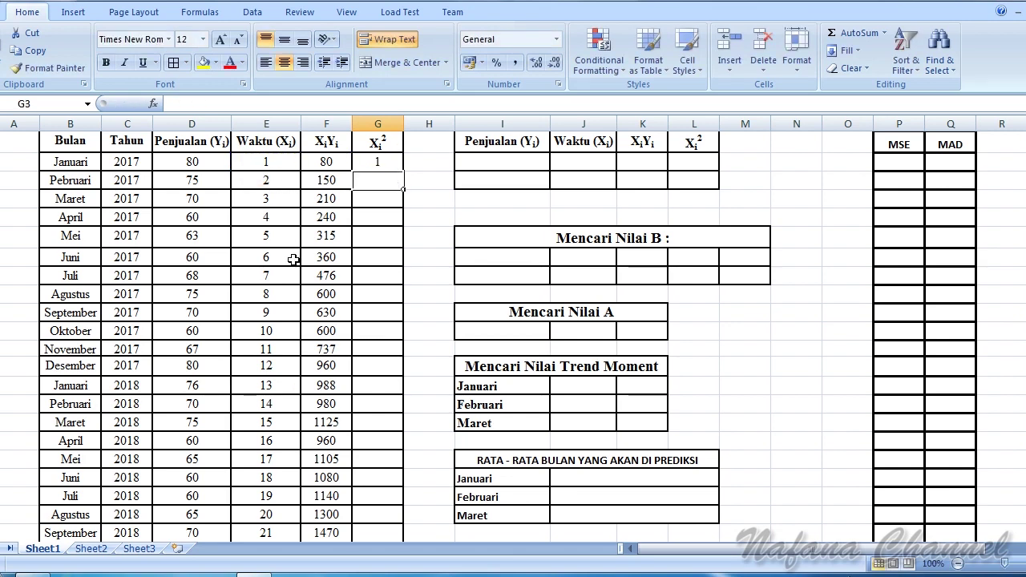
Step: Fill the Xi² formula down to G37, reaching 1296 for Desember 2019
{"action": "left_click", "coordinate": [382, 163]}
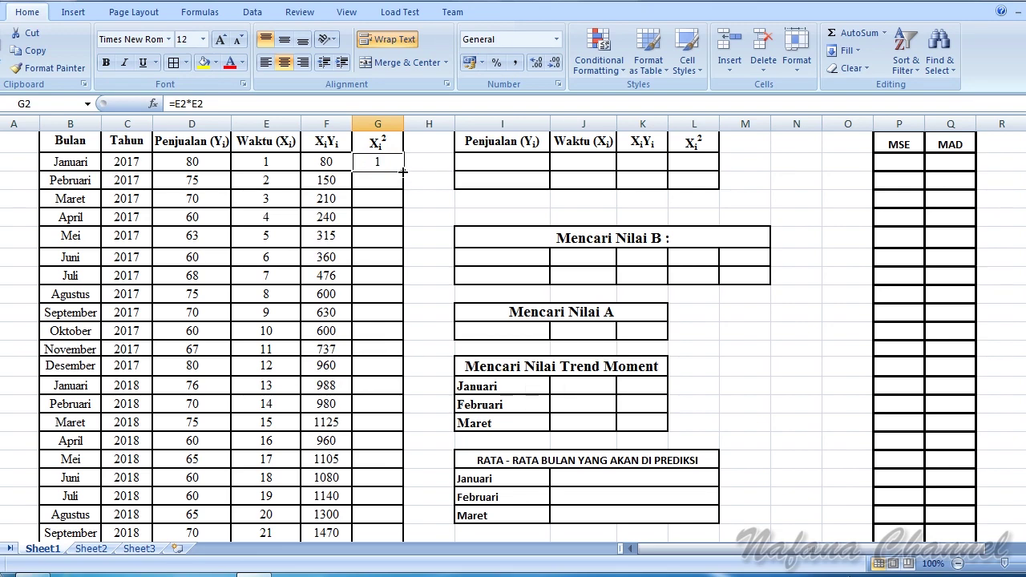
{"action": "left_click_drag", "start_coordinate": [403, 170], "coordinate": [395, 567]}
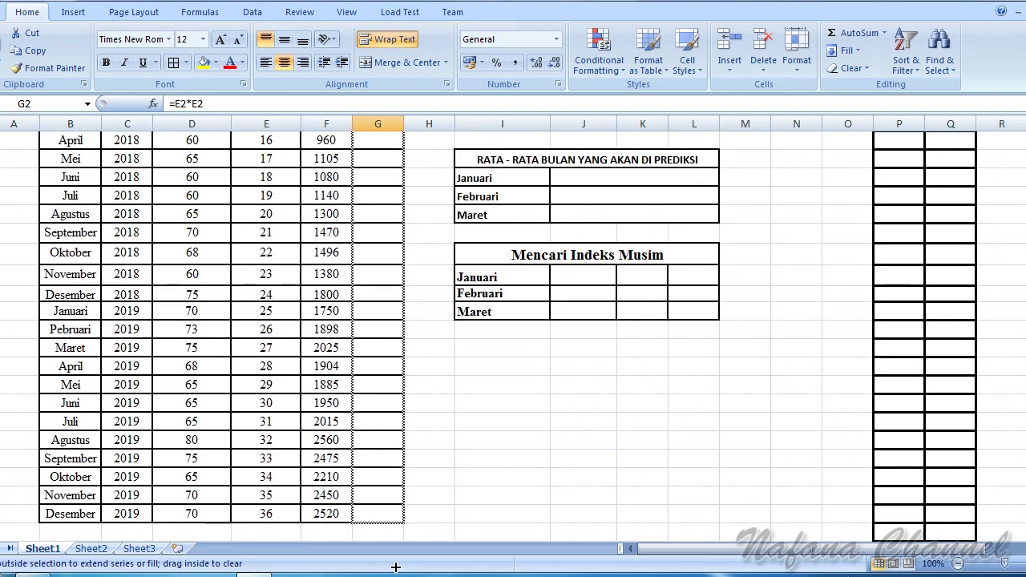
{"action": "left_click_drag", "start_coordinate": [395, 567], "coordinate": [399, 514]}
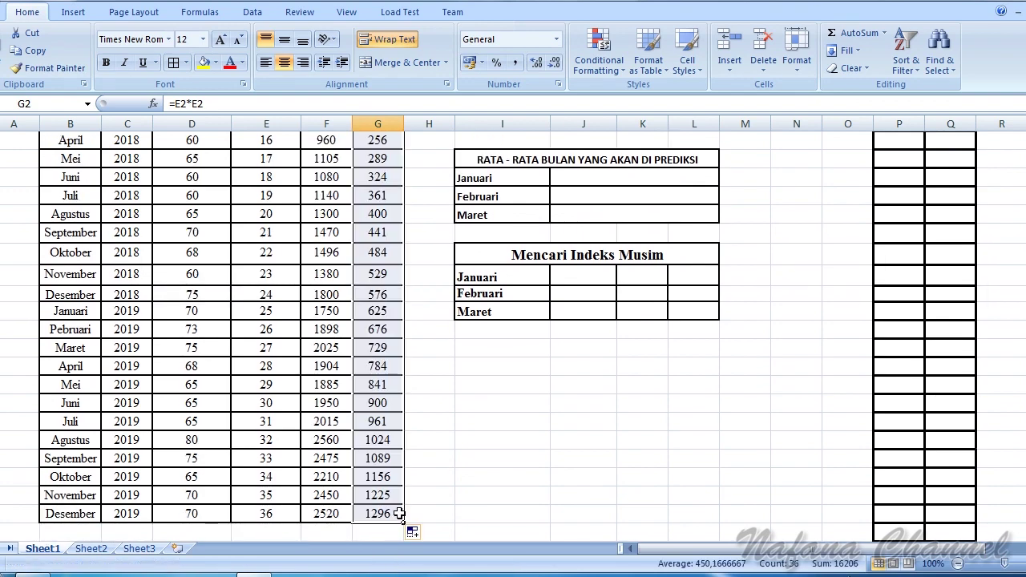
{"action": "left_click", "coordinate": [425, 453]}
{"action": "scroll", "coordinate": [425, 449], "scroll_direction": "up", "scroll_amount": 4}
{"action": "scroll", "coordinate": [425, 425], "scroll_direction": "up", "scroll_amount": 2}
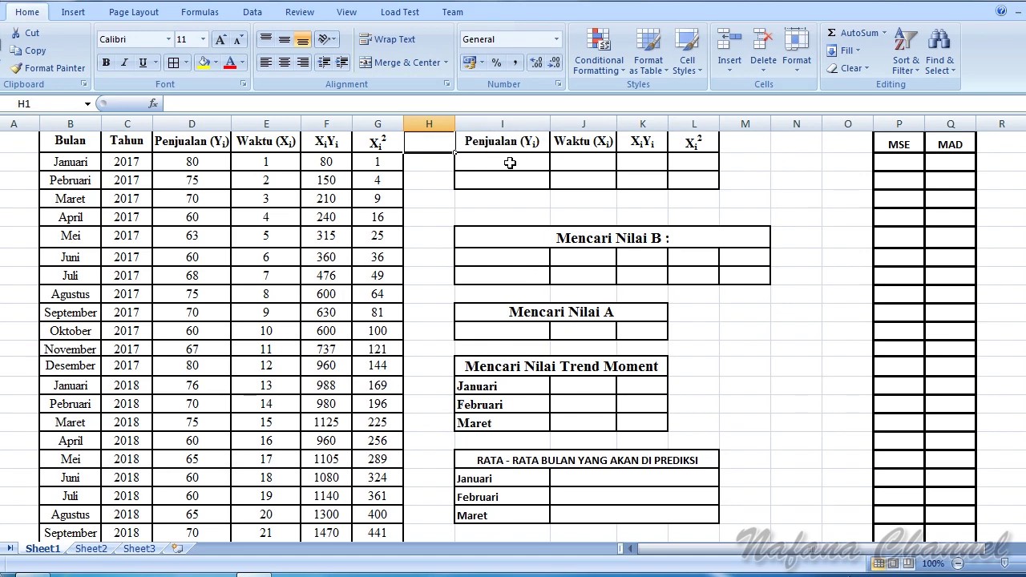
Step: Total the Penjualan column with =SUM(D2:D37) in I2, giving 2473
{"action": "left_click", "coordinate": [507, 163]}
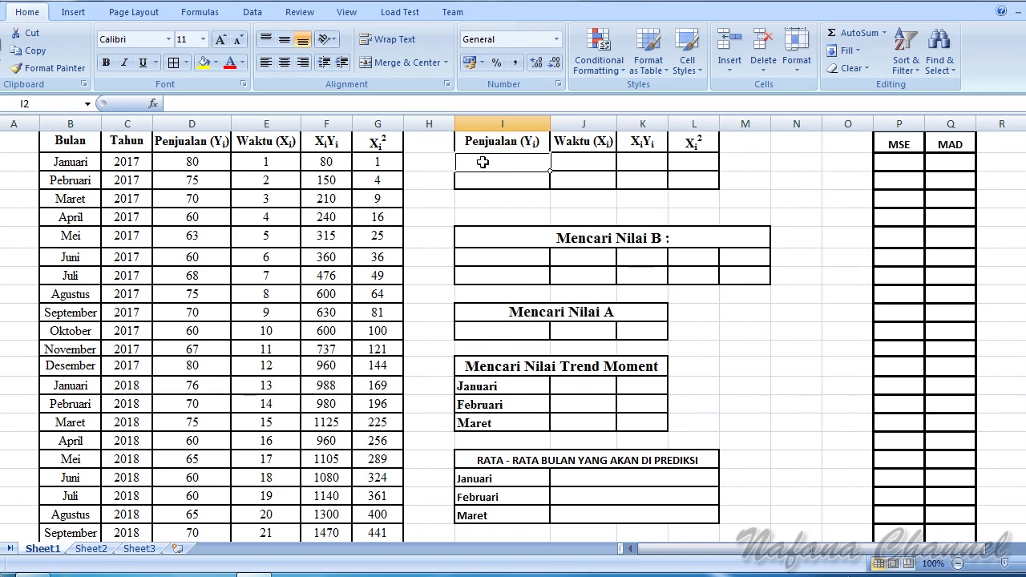
{"action": "type", "text": "=S"}
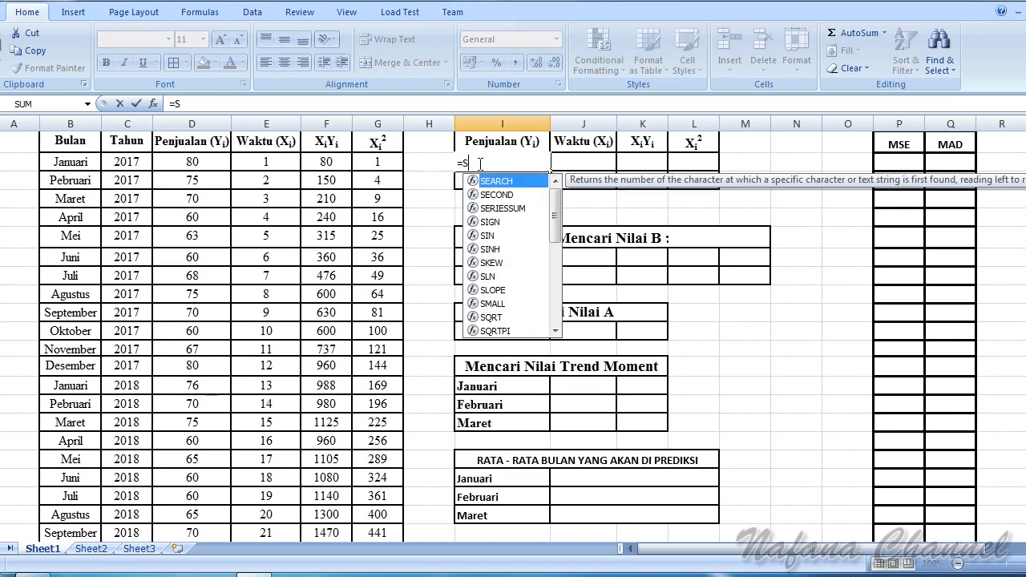
{"action": "type", "text": "UM"}
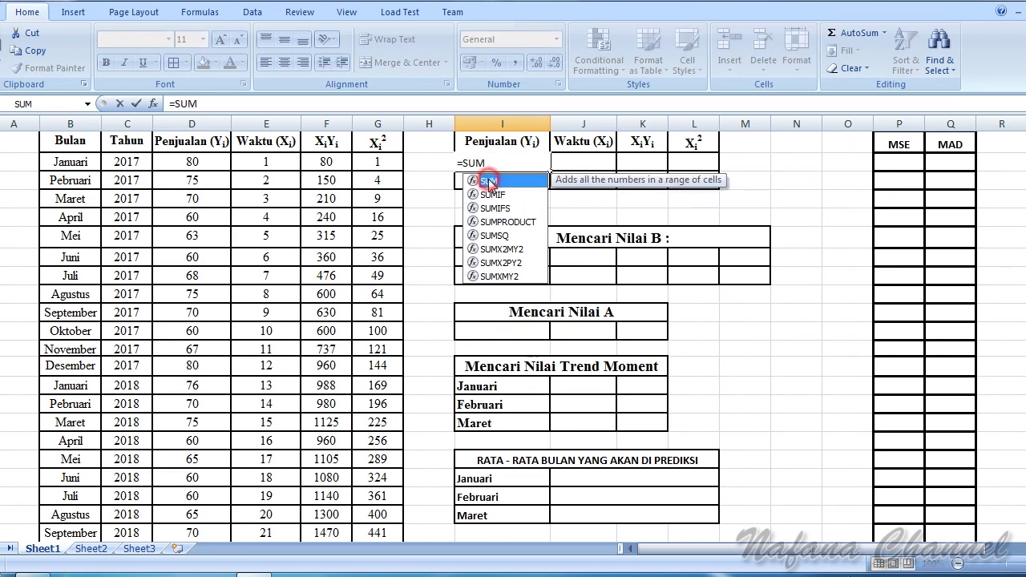
{"action": "double_click", "coordinate": [489, 181]}
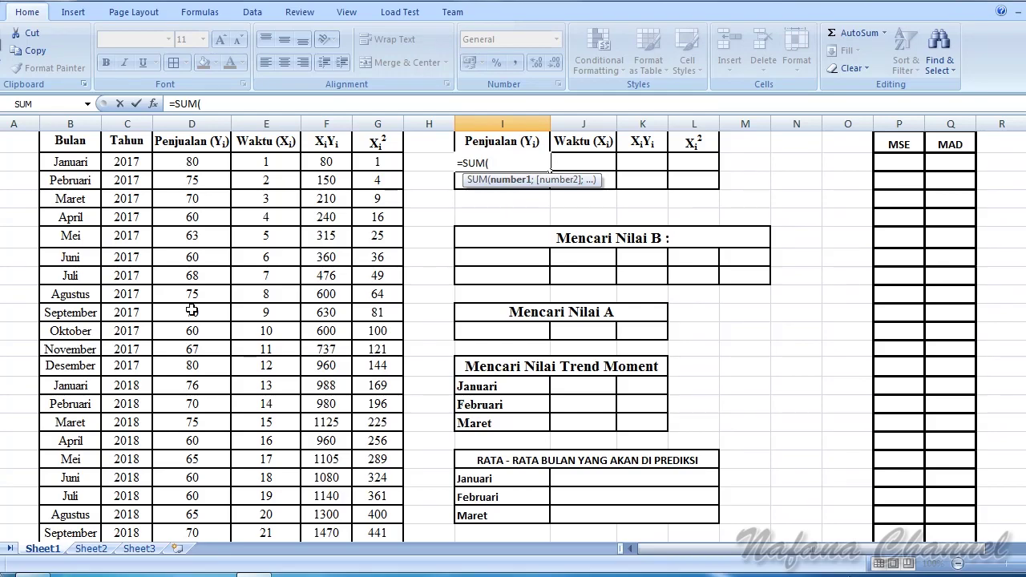
{"action": "mouse_move", "coordinate": [183, 162]}
{"action": "left_mouse_down"}
{"action": "mouse_move", "coordinate": [183, 564]}
{"action": "mouse_move", "coordinate": [214, 501]}
{"action": "left_mouse_up"}
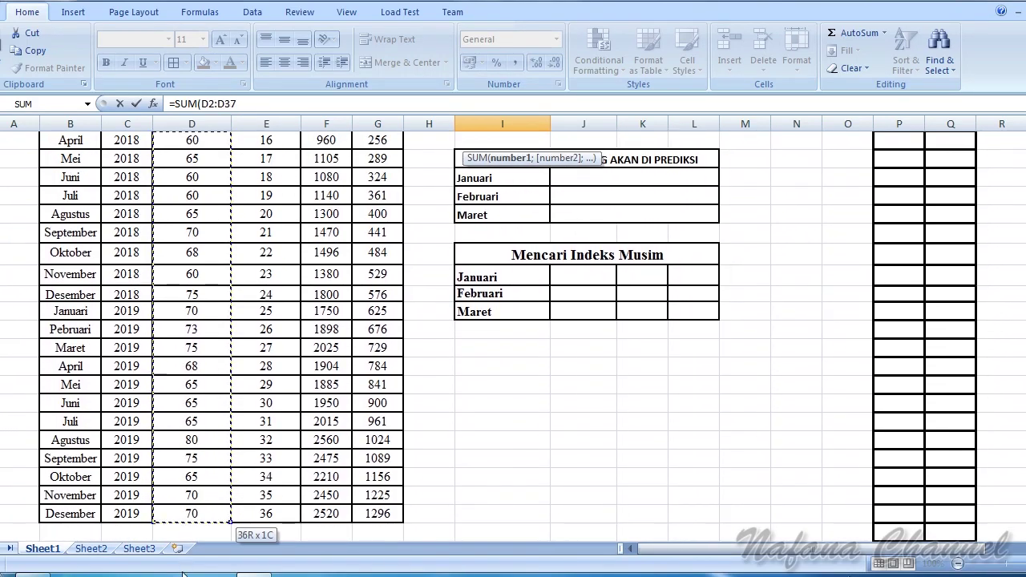
{"action": "scroll", "coordinate": [401, 401], "scroll_direction": "up", "scroll_amount": 6}
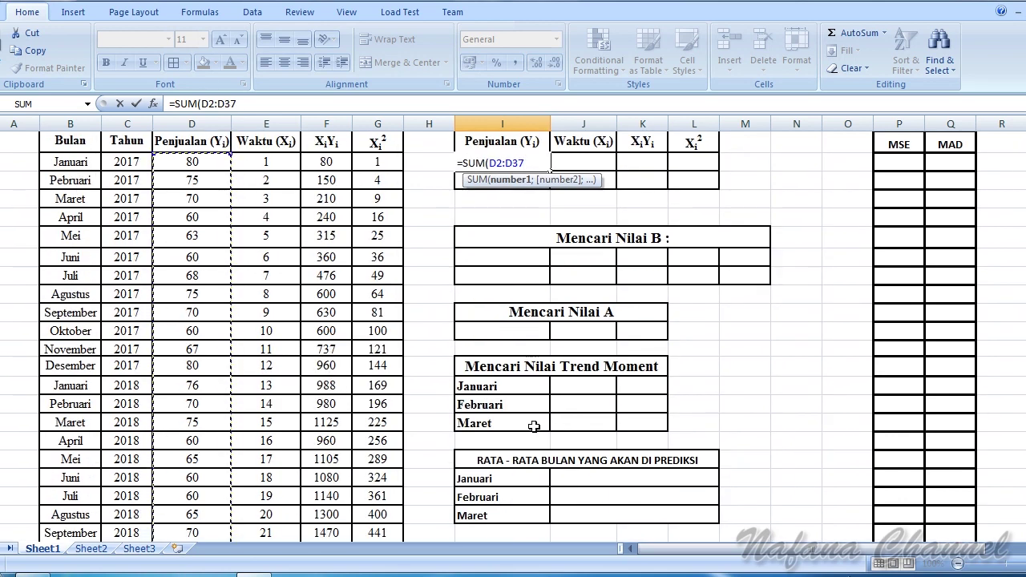
{"action": "type", "text": ")"}
{"action": "key", "text": "Return"}
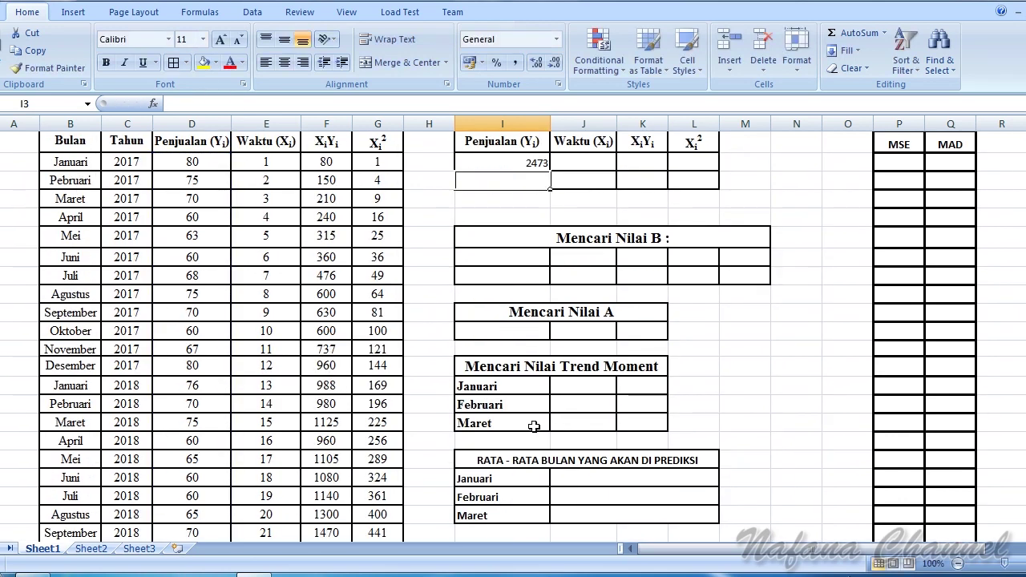
Step: Total the Waktu column with =SUM(E2:E37) in J2, giving 666
{"action": "left_click", "coordinate": [593, 146]}
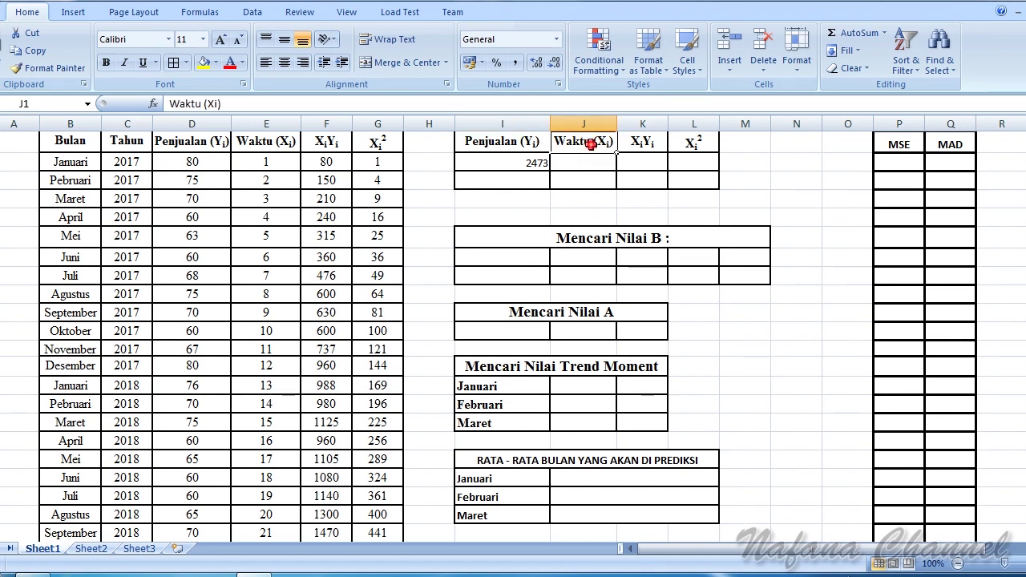
{"action": "left_click", "coordinate": [261, 149]}
{"action": "left_click", "coordinate": [573, 159]}
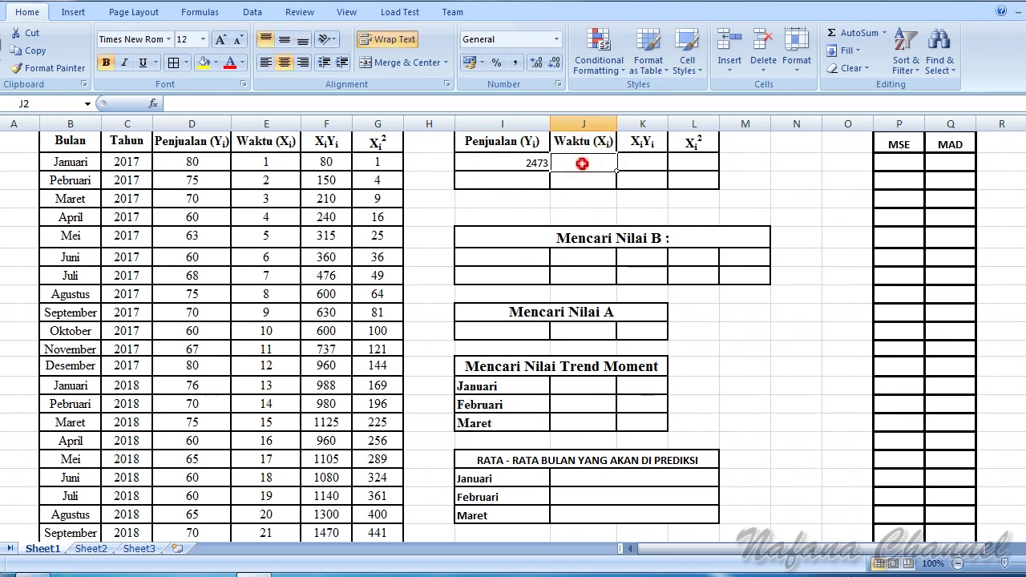
{"action": "type", "text": "=SUM"}
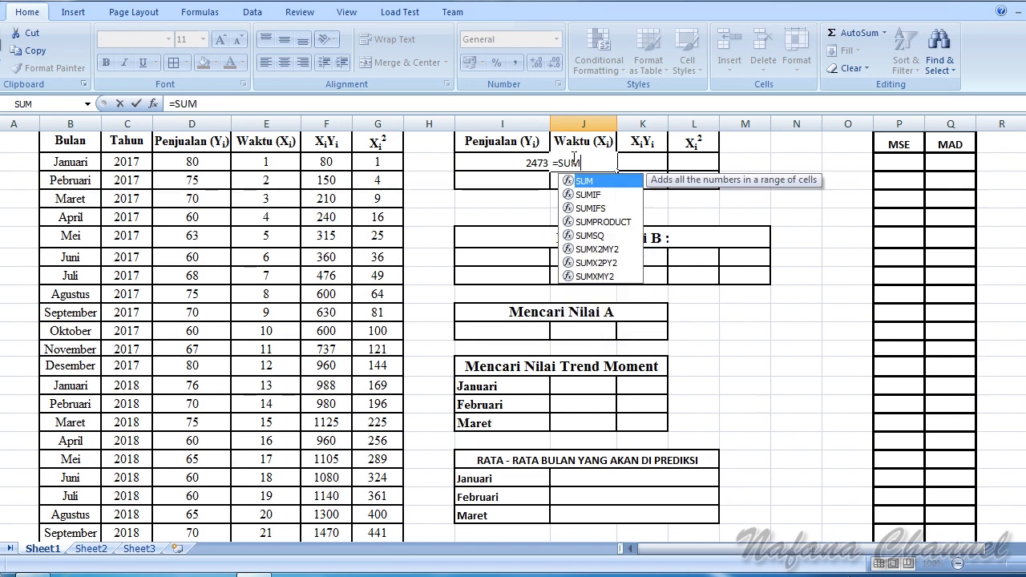
{"action": "type", "text": "("}
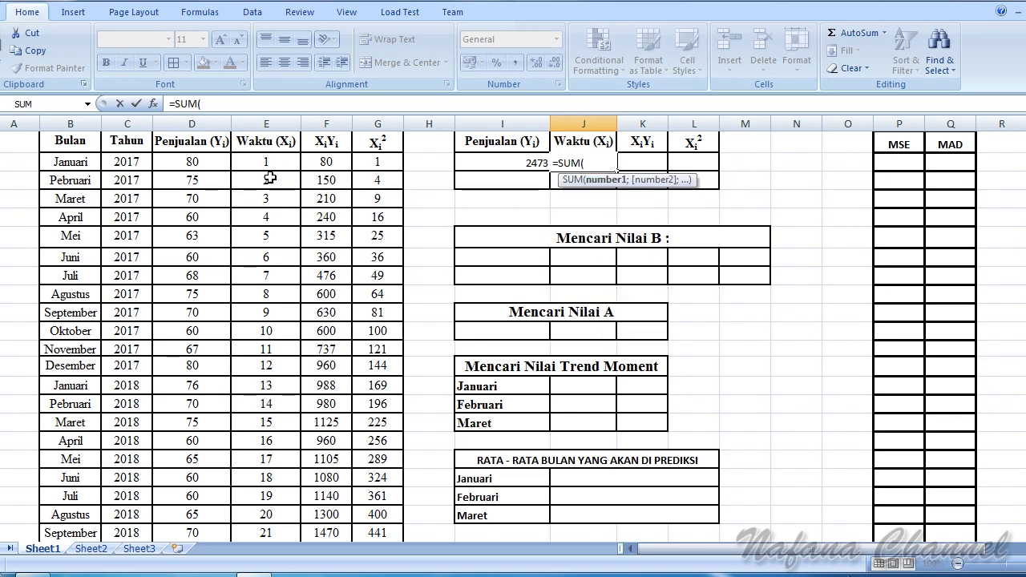
{"action": "left_click_drag", "start_coordinate": [266, 161], "coordinate": [288, 517]}
{"action": "type", "text": ")"}
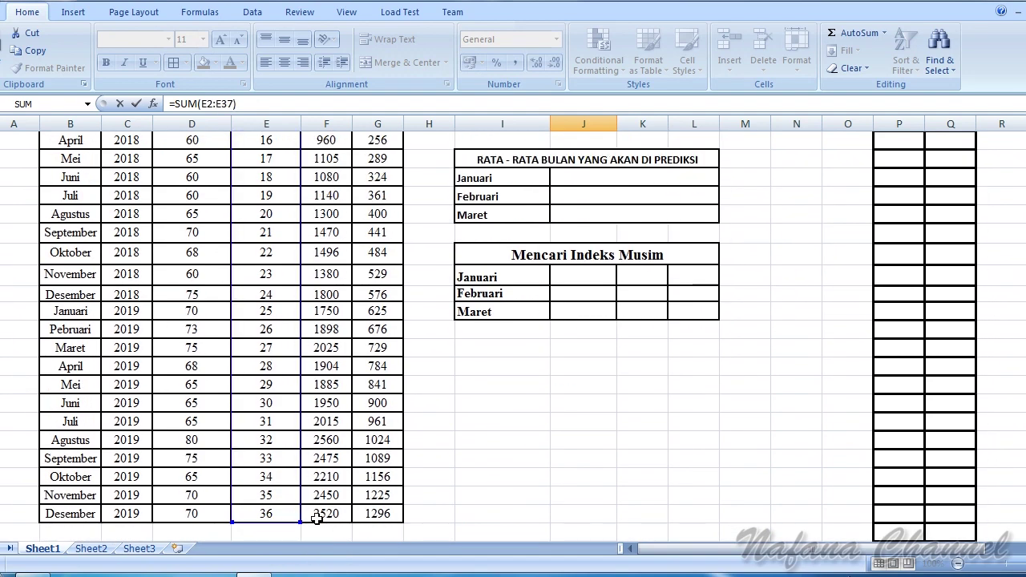
{"action": "scroll", "coordinate": [590, 341], "scroll_direction": "up", "scroll_amount": 5}
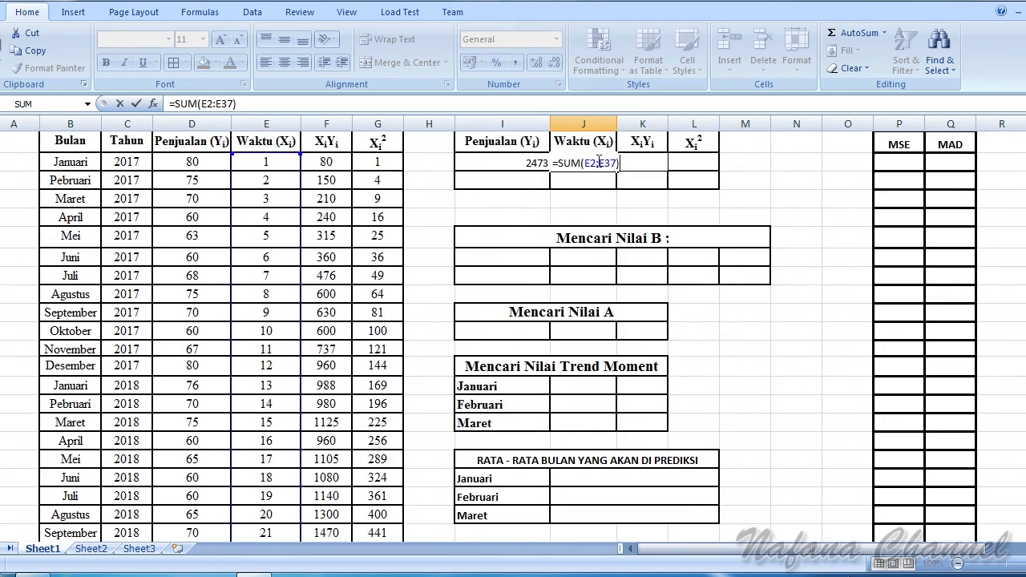
{"action": "key", "text": "Return"}
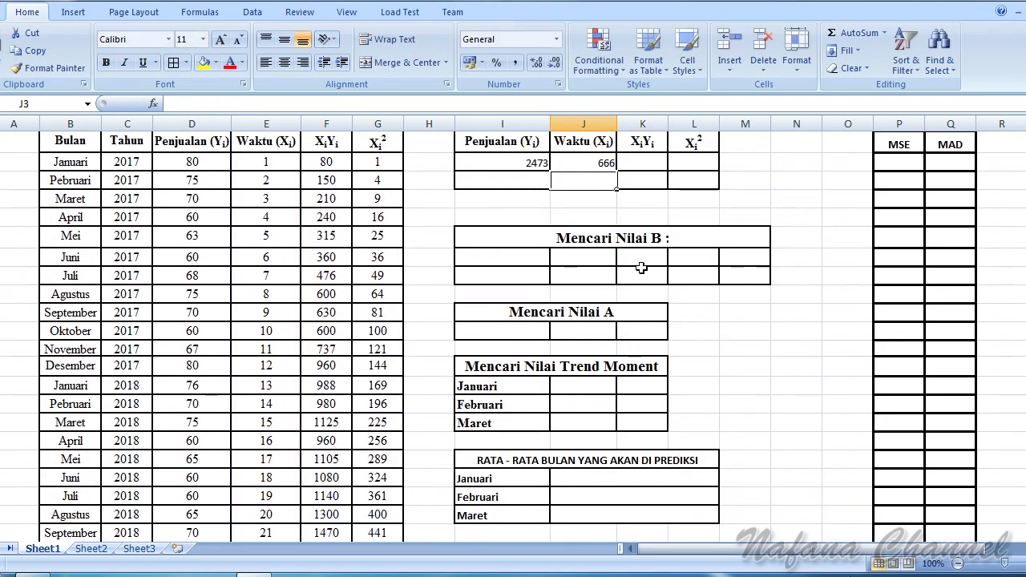
Step: Total the XiYi column with =SUM(F2:F37) in K2, giving 45824
{"action": "left_click", "coordinate": [649, 162]}
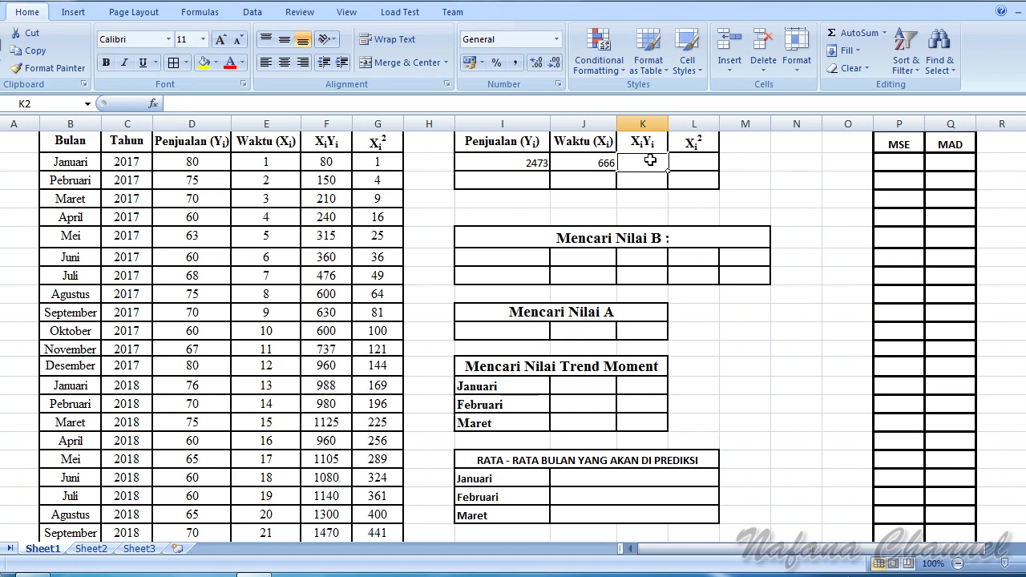
{"action": "type", "text": "="}
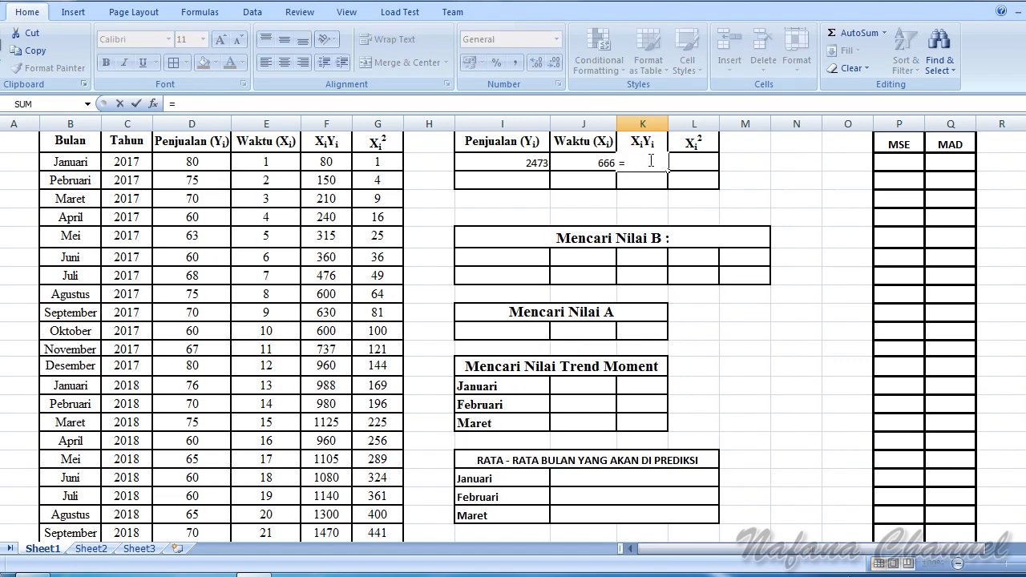
{"action": "type", "text": "S"}
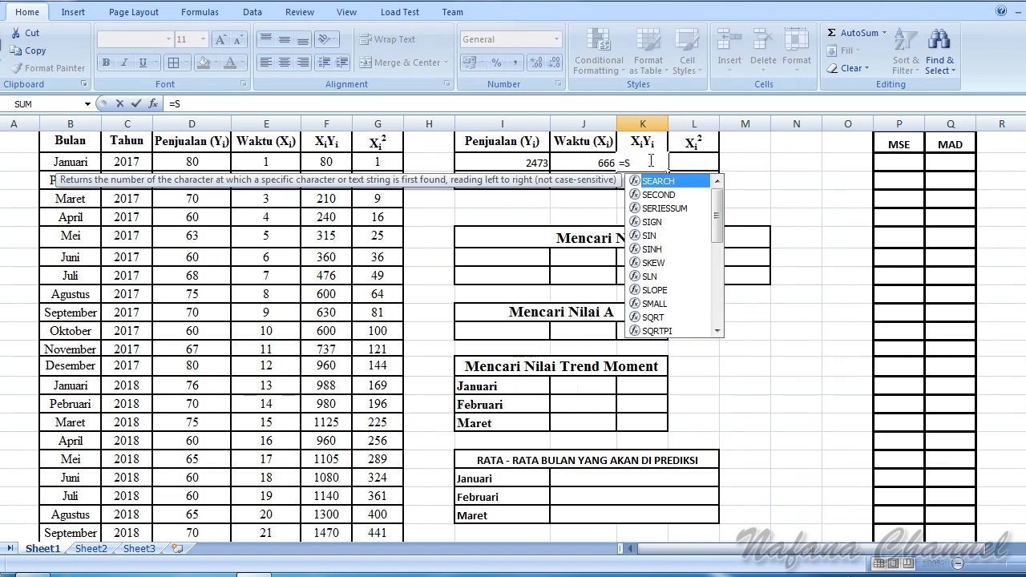
{"action": "type", "text": "UM"}
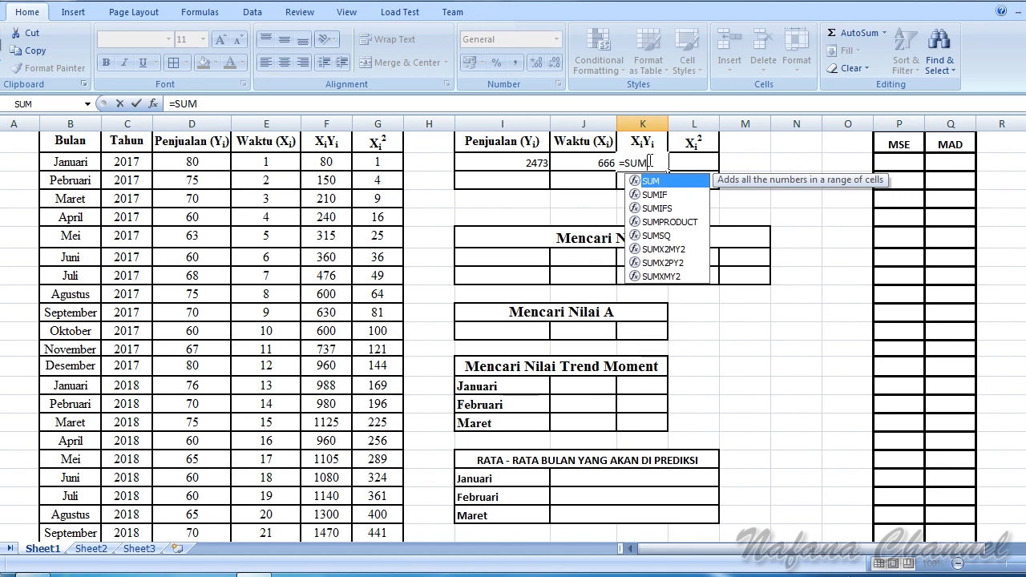
{"action": "type", "text": "("}
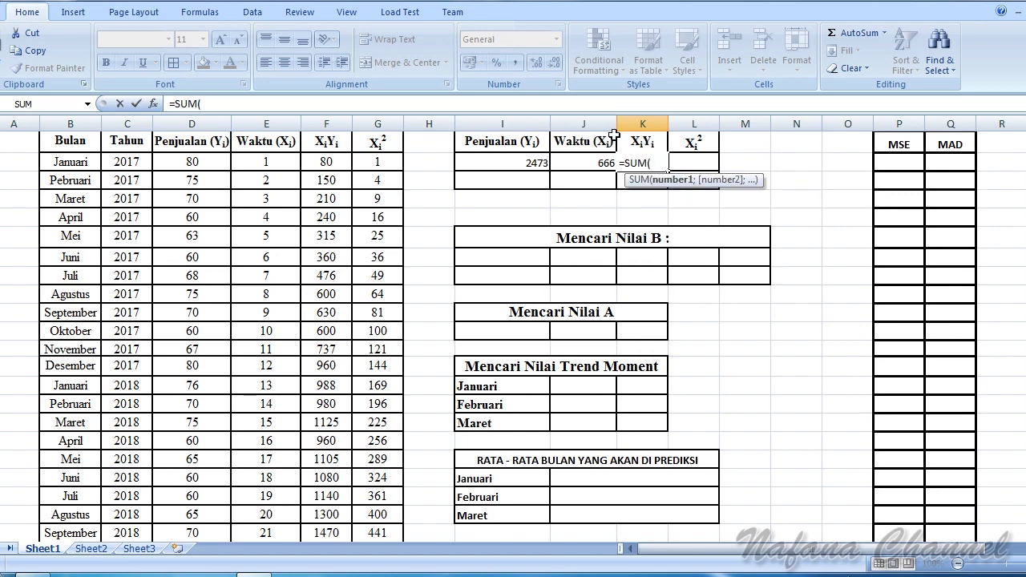
{"action": "mouse_move", "coordinate": [326, 160]}
{"action": "left_mouse_down"}
{"action": "mouse_move", "coordinate": [351, 528]}
{"action": "mouse_move", "coordinate": [344, 557]}
{"action": "mouse_move", "coordinate": [342, 513]}
{"action": "left_mouse_up"}
{"action": "scroll", "coordinate": [679, 351], "scroll_direction": "up", "scroll_amount": 6}
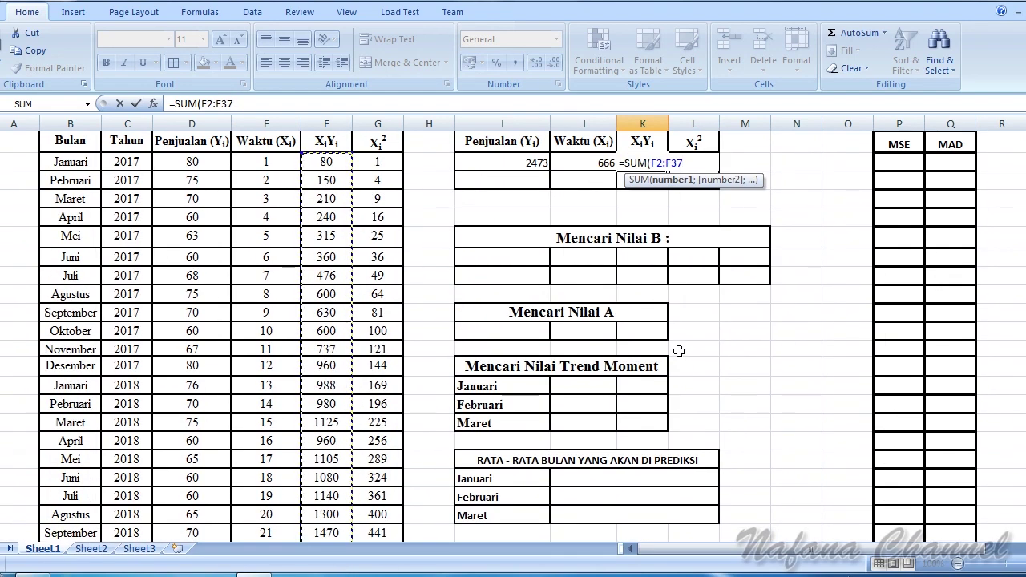
{"action": "type", "text": ")"}
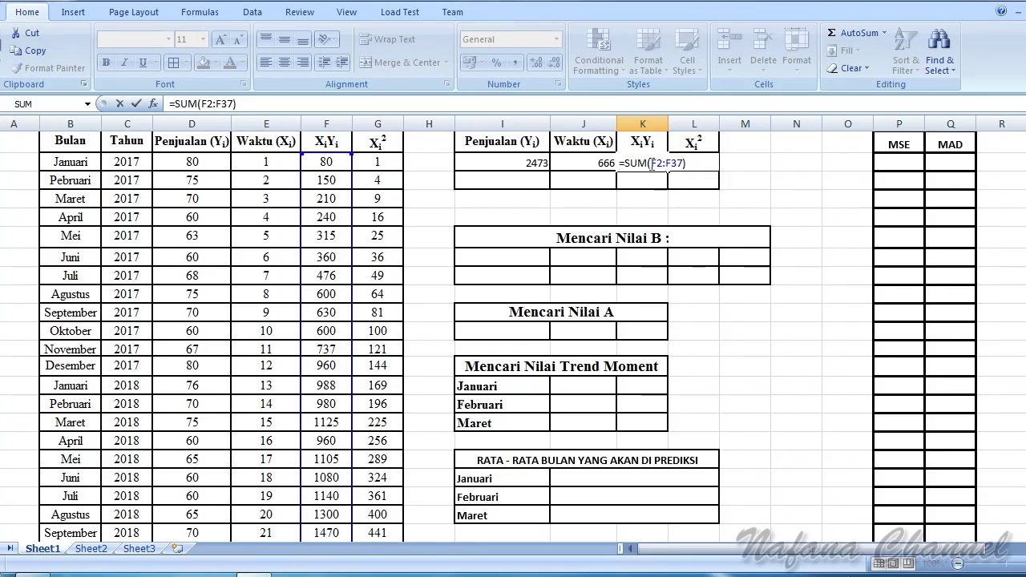
{"action": "key", "text": "Return"}
Step: Total the Xi² column with =SUM(G2:G37) in L2, giving 16206
{"action": "left_click", "coordinate": [694, 145]}
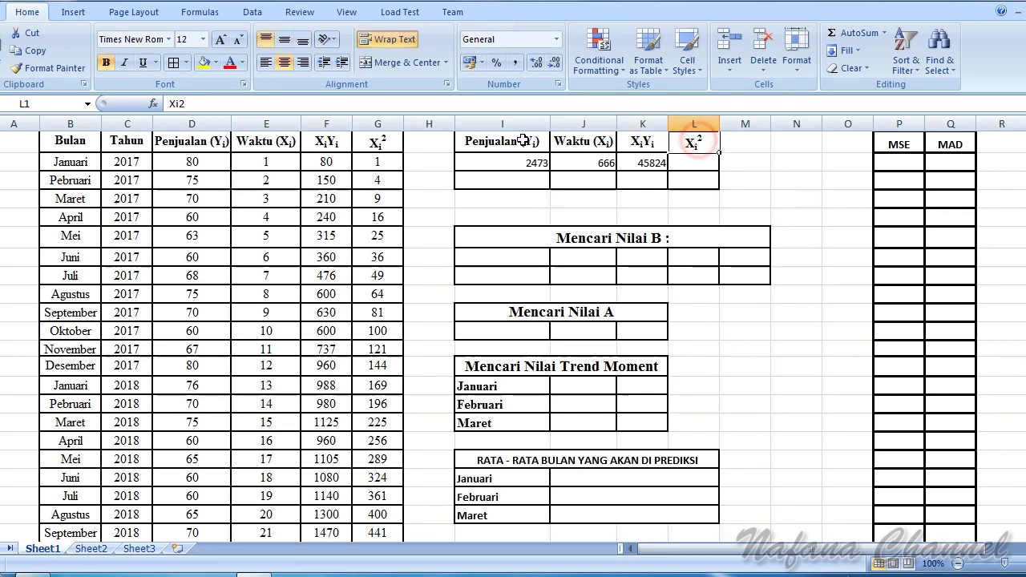
{"action": "left_click", "coordinate": [380, 142]}
{"action": "left_click", "coordinate": [682, 145]}
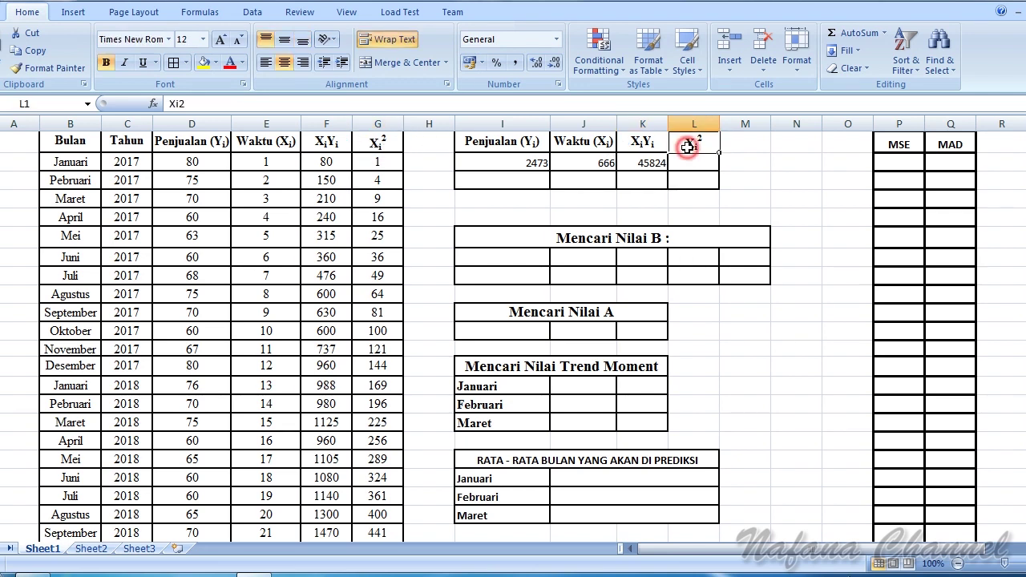
{"action": "left_click", "coordinate": [699, 164]}
{"action": "type", "text": "="}
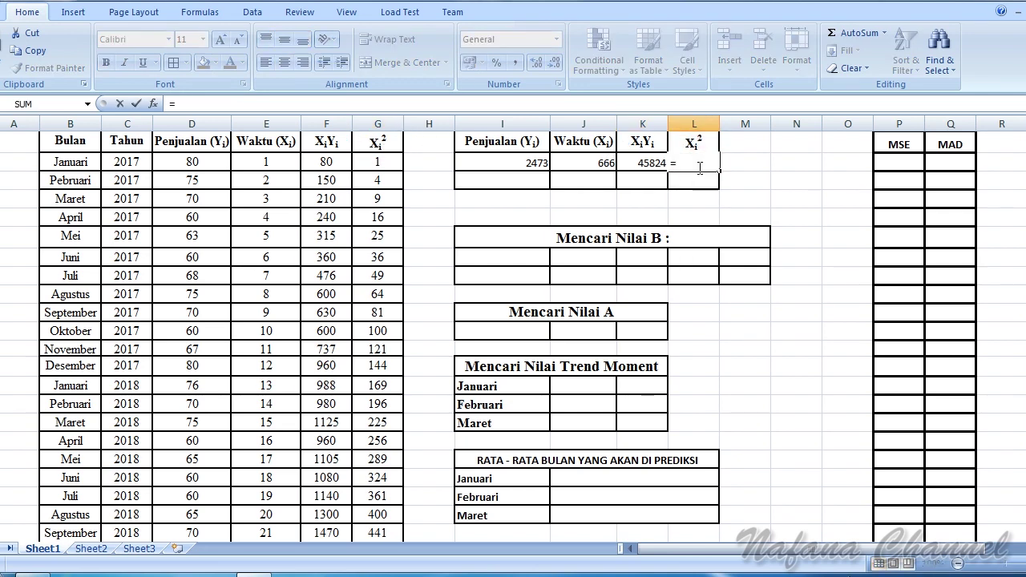
{"action": "type", "text": "SU"}
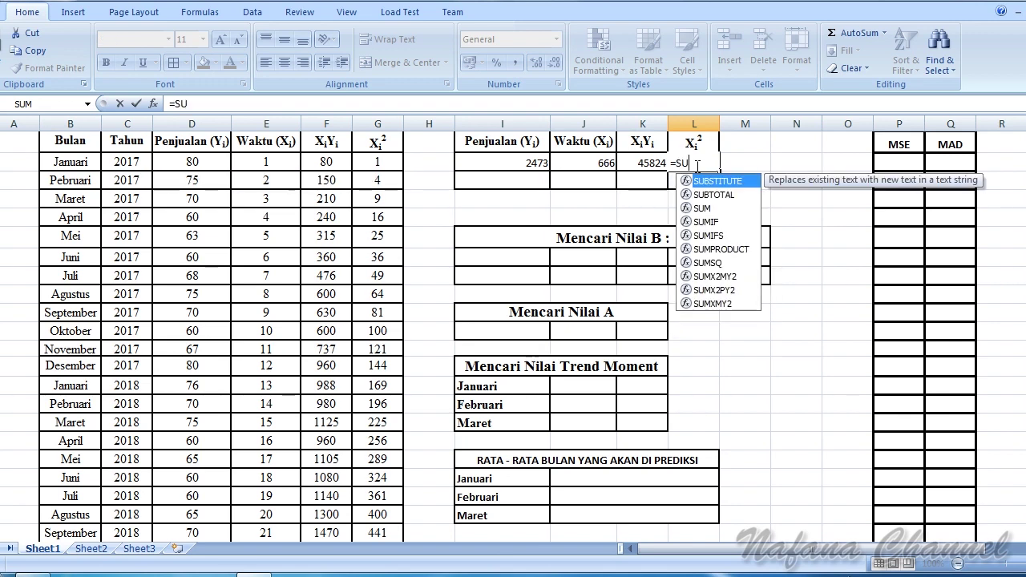
{"action": "type", "text": "M("}
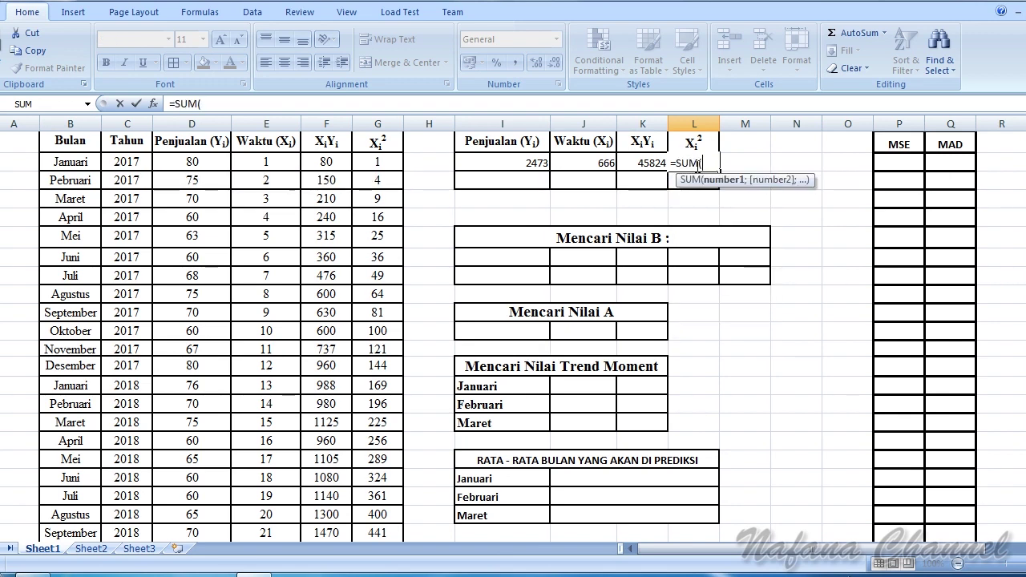
{"action": "left_click", "coordinate": [384, 162]}
{"action": "mouse_move", "coordinate": [384, 163]}
{"action": "left_mouse_down"}
{"action": "mouse_move", "coordinate": [401, 503]}
{"action": "mouse_move", "coordinate": [385, 516]}
{"action": "left_mouse_up"}
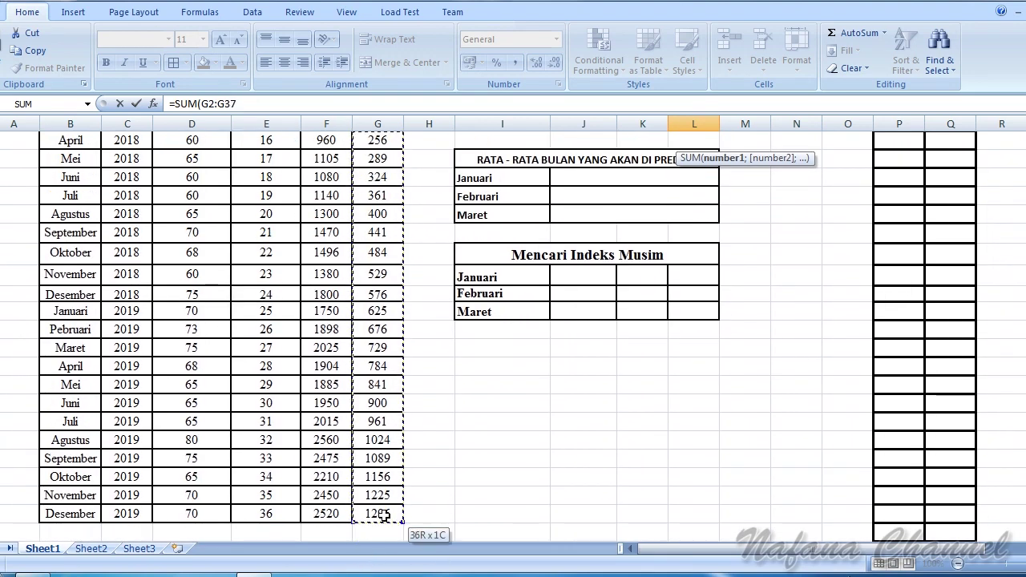
{"action": "scroll", "coordinate": [837, 382], "scroll_direction": "up", "scroll_amount": 5}
{"action": "type", "text": ")"}
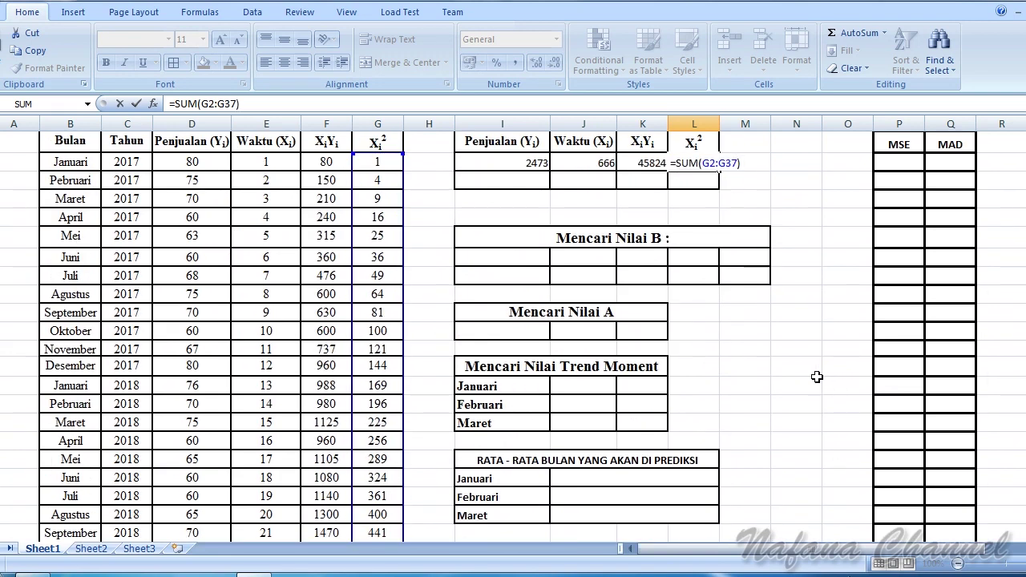
{"action": "key", "text": "Return"}
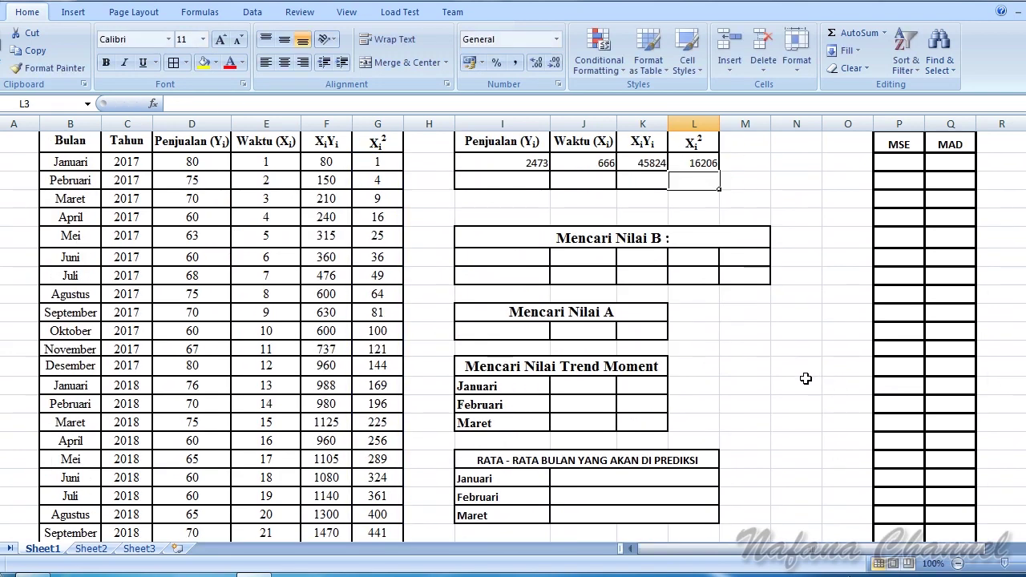
{"action": "left_click", "coordinate": [804, 198]}
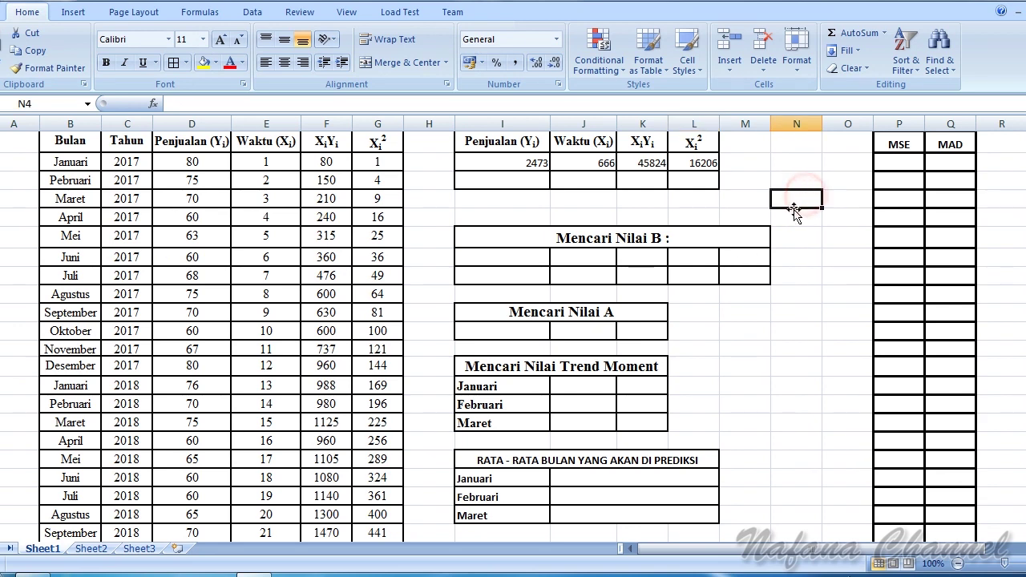
Step: Enter =AVERAGE(D2:D37) in I3 for average sales of 68,69444444
{"action": "left_click", "coordinate": [517, 183]}
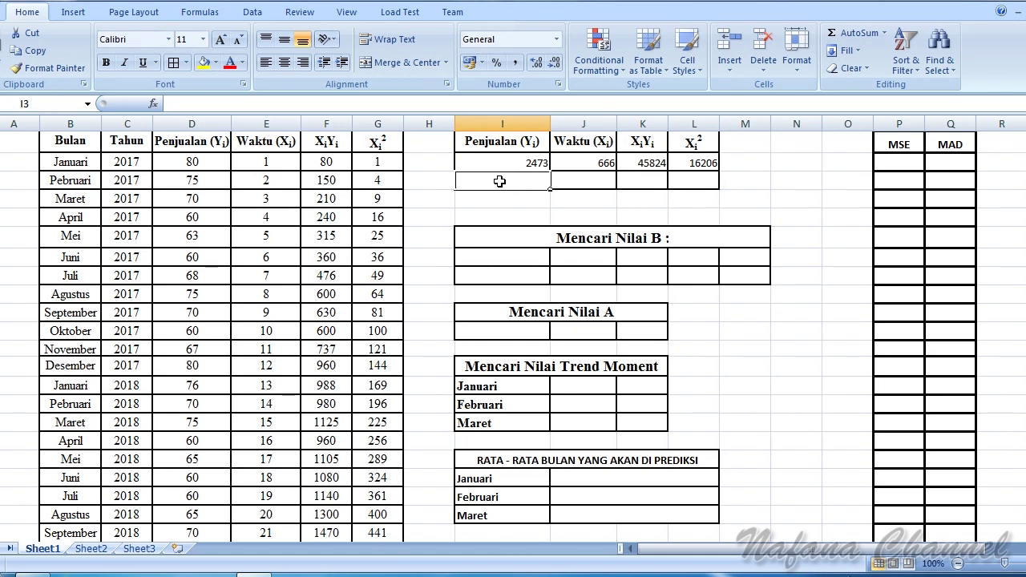
{"action": "type", "text": "=AV"}
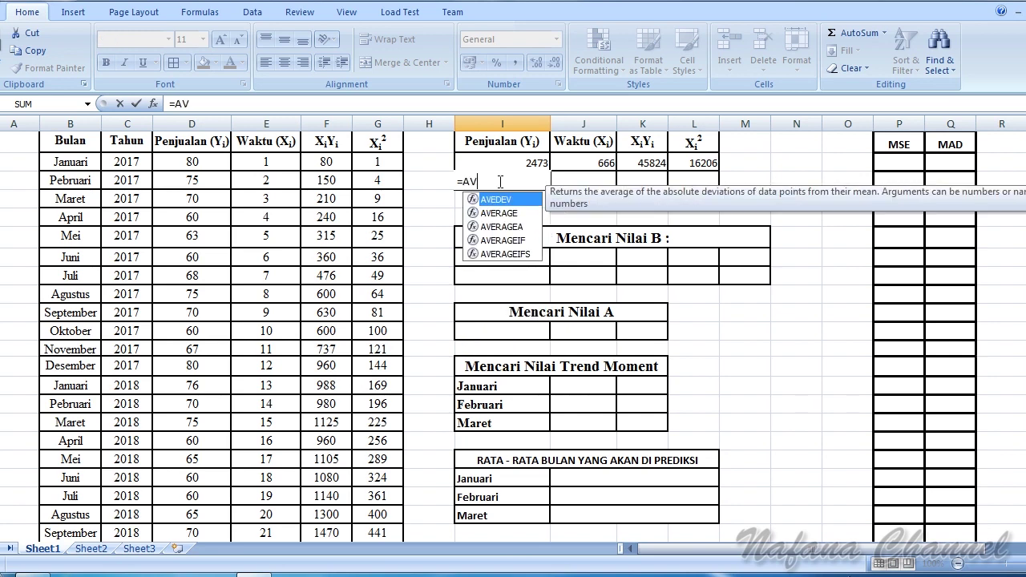
{"action": "type", "text": "ERAGE("}
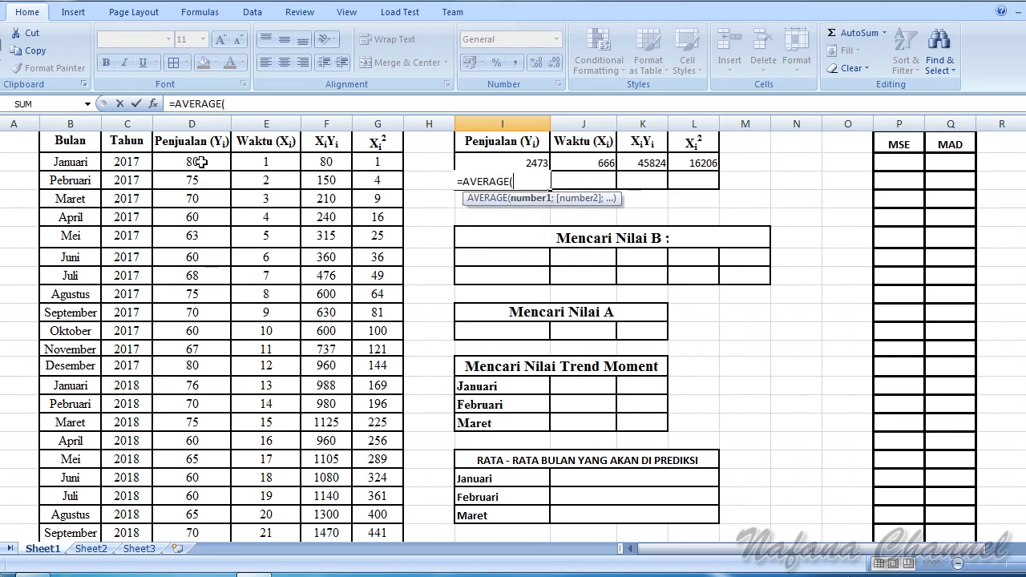
{"action": "mouse_move", "coordinate": [191, 161]}
{"action": "left_mouse_down"}
{"action": "mouse_move", "coordinate": [192, 538]}
{"action": "mouse_move", "coordinate": [206, 522]}
{"action": "left_mouse_up"}
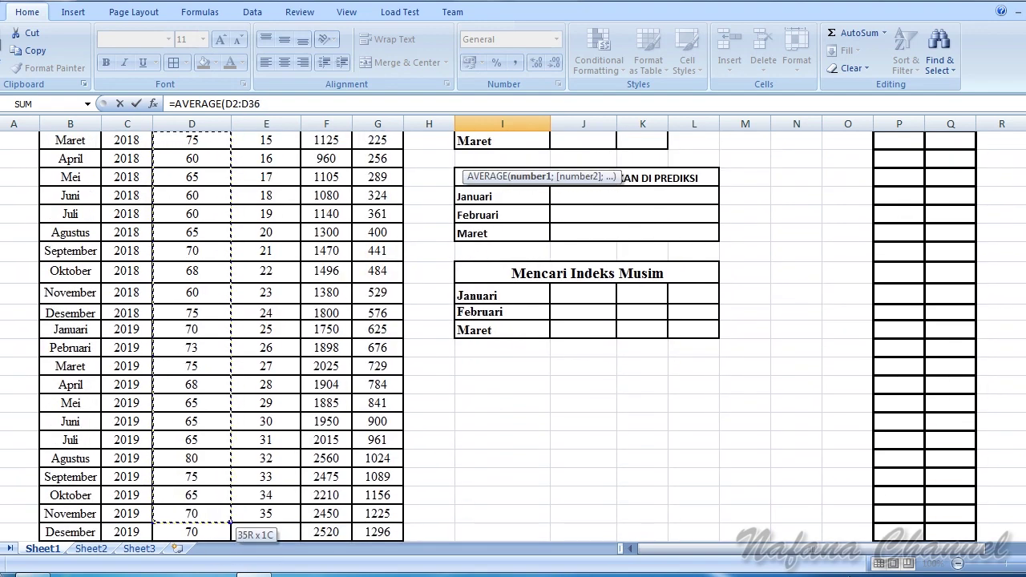
{"action": "scroll", "coordinate": [687, 457], "scroll_direction": "up", "scroll_amount": 6}
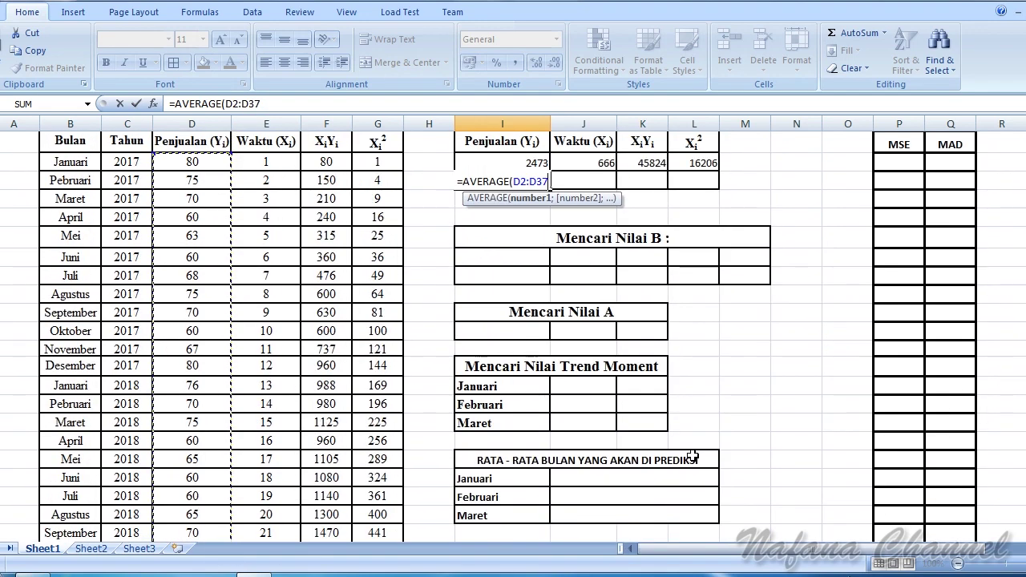
{"action": "type", "text": ")"}
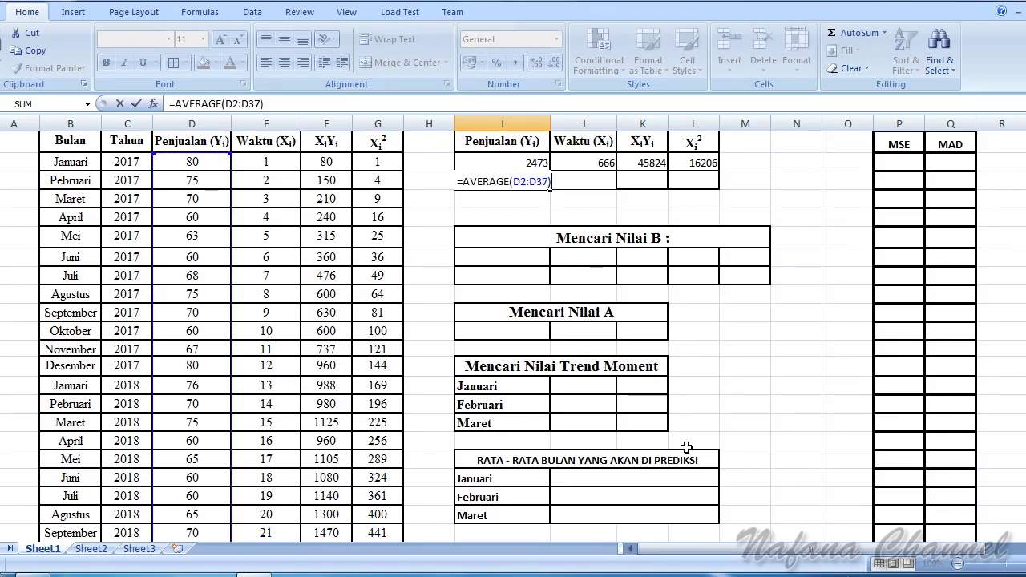
{"action": "key", "text": "Return"}
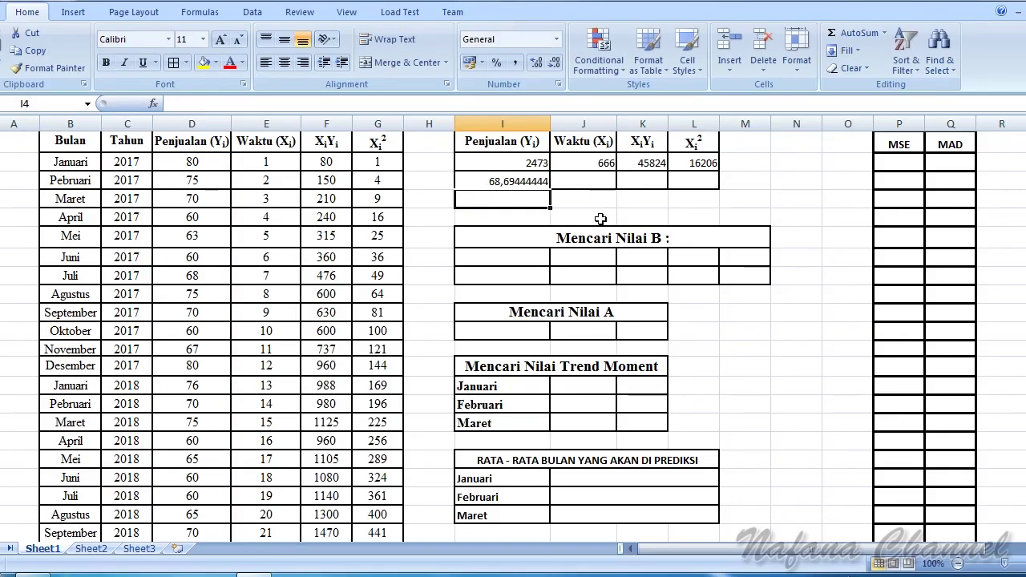
Step: Enter =AVERAGE(E2:E37) in J3 for an average time value of 18,5
{"action": "left_click", "coordinate": [576, 202]}
{"action": "left_click", "coordinate": [582, 184]}
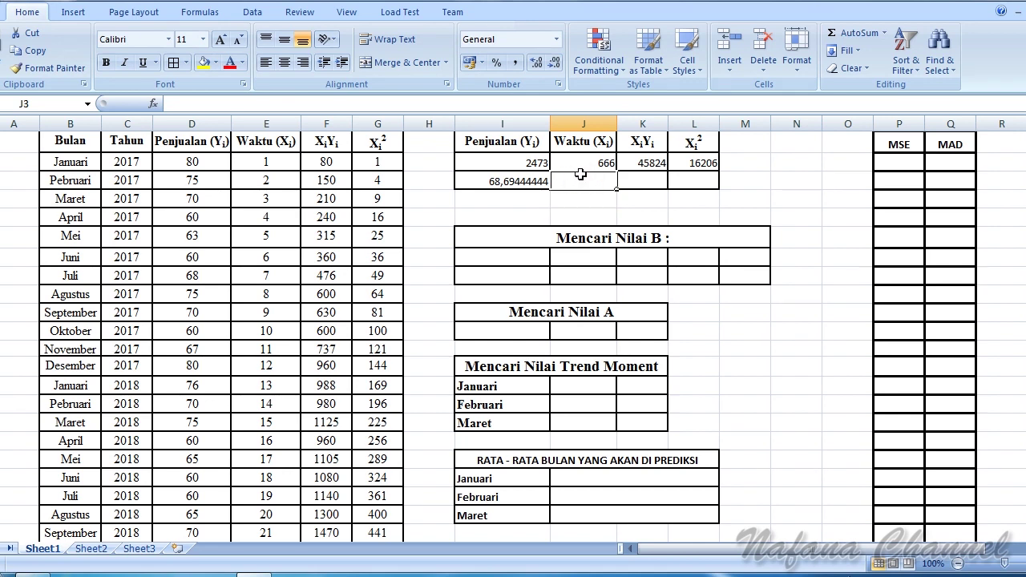
{"action": "type", "text": "=AVER"}
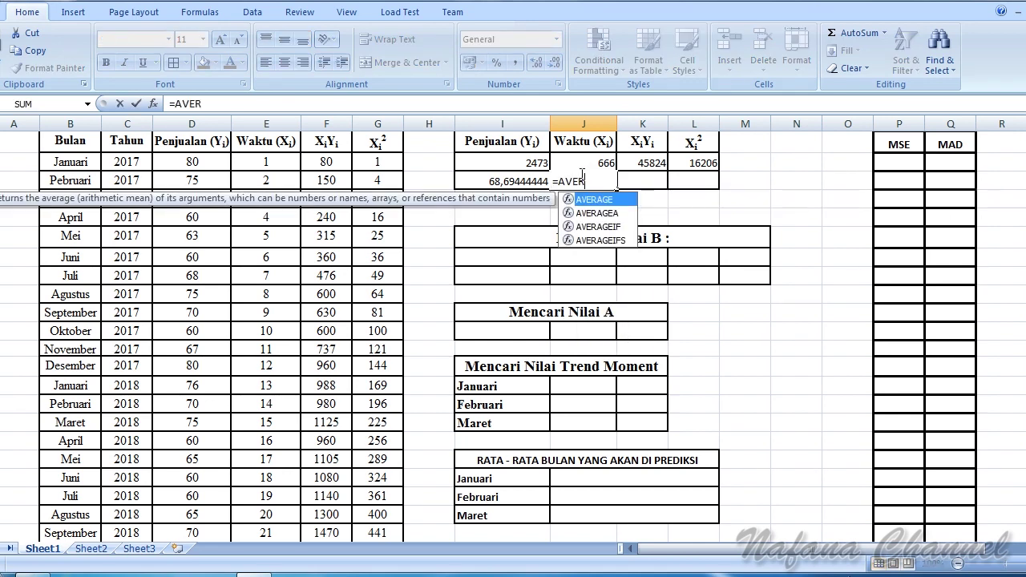
{"action": "type", "text": "AGE"}
{"action": "type", "text": "("}
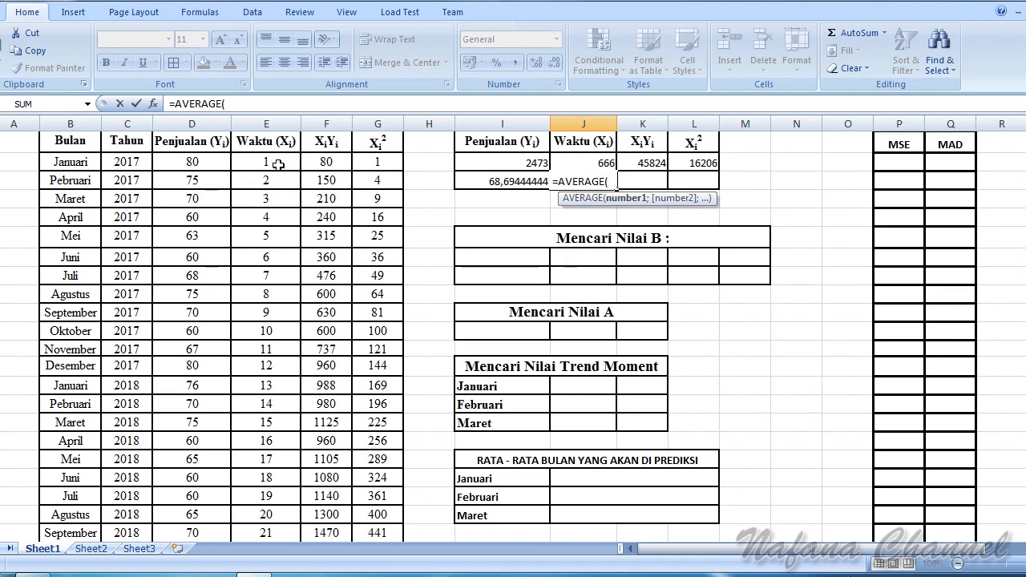
{"action": "mouse_move", "coordinate": [273, 163]}
{"action": "left_mouse_down"}
{"action": "mouse_move", "coordinate": [298, 507]}
{"action": "mouse_move", "coordinate": [282, 517]}
{"action": "left_mouse_up"}
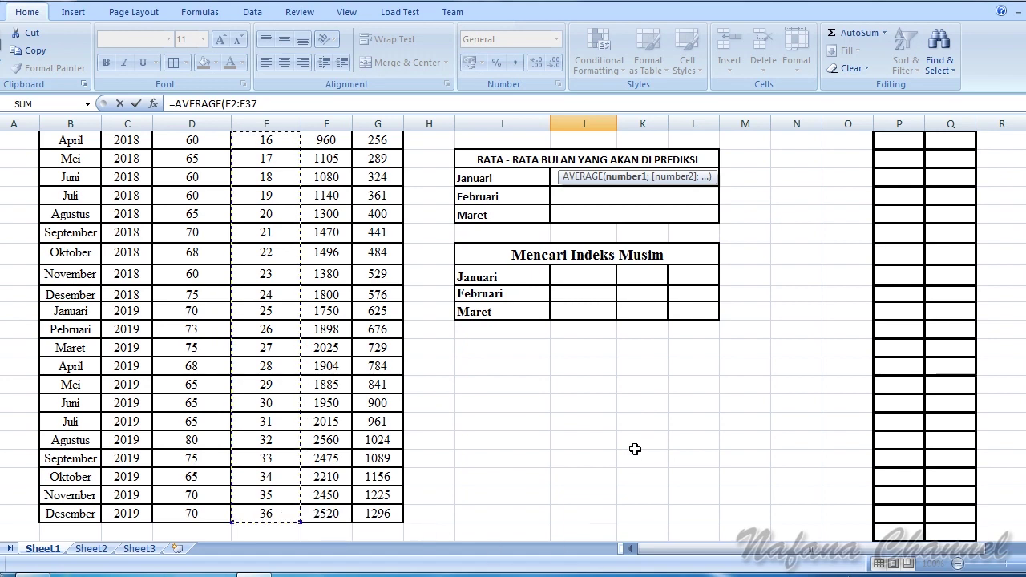
{"action": "type", "text": ")"}
{"action": "scroll", "coordinate": [679, 382], "scroll_direction": "up", "scroll_amount": 4}
{"action": "scroll", "coordinate": [680, 378], "scroll_direction": "up", "scroll_amount": 1}
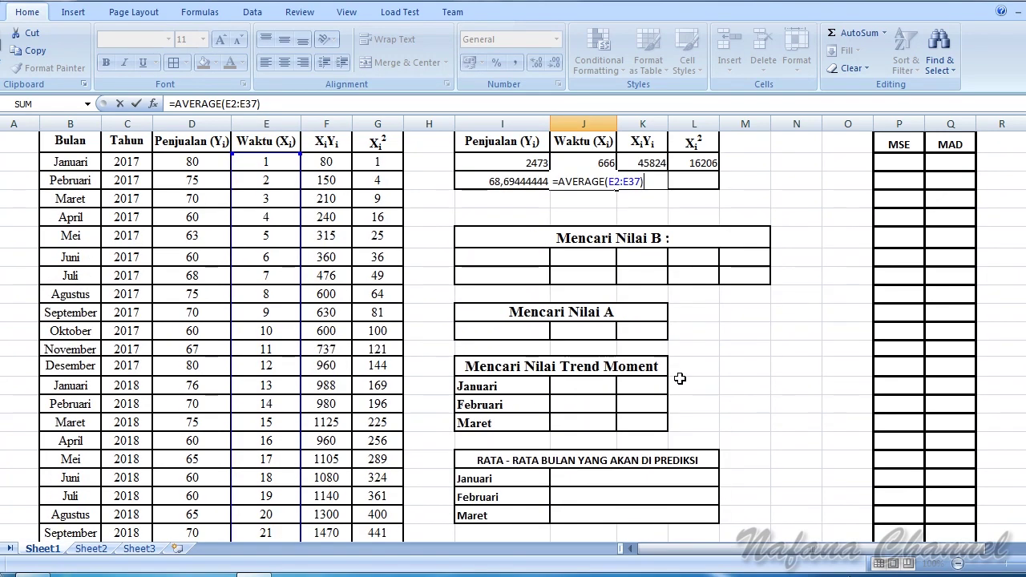
{"action": "key", "text": "Return"}
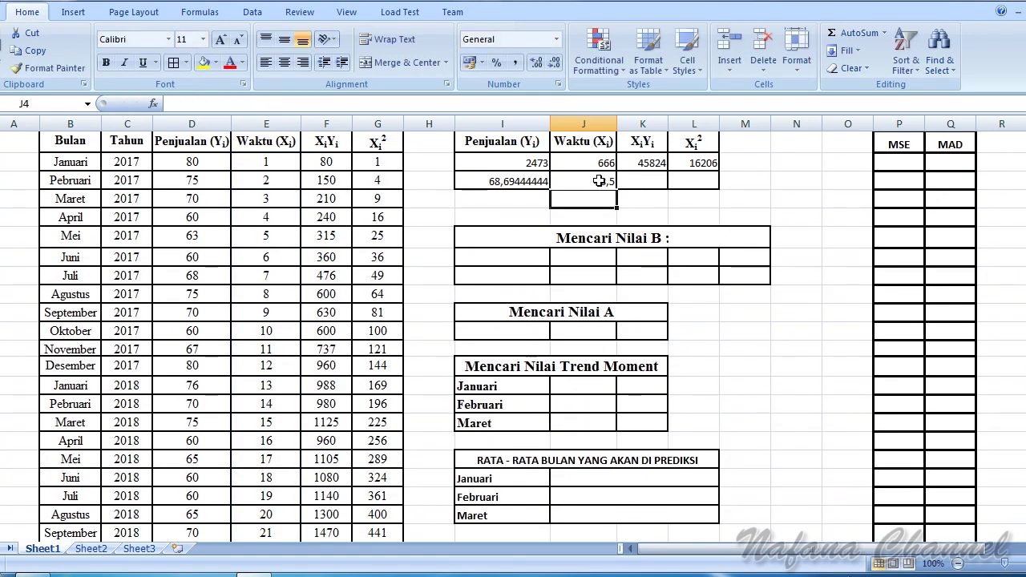
{"action": "left_click", "coordinate": [664, 215]}
{"action": "left_click_drag", "start_coordinate": [480, 142], "coordinate": [716, 183]}
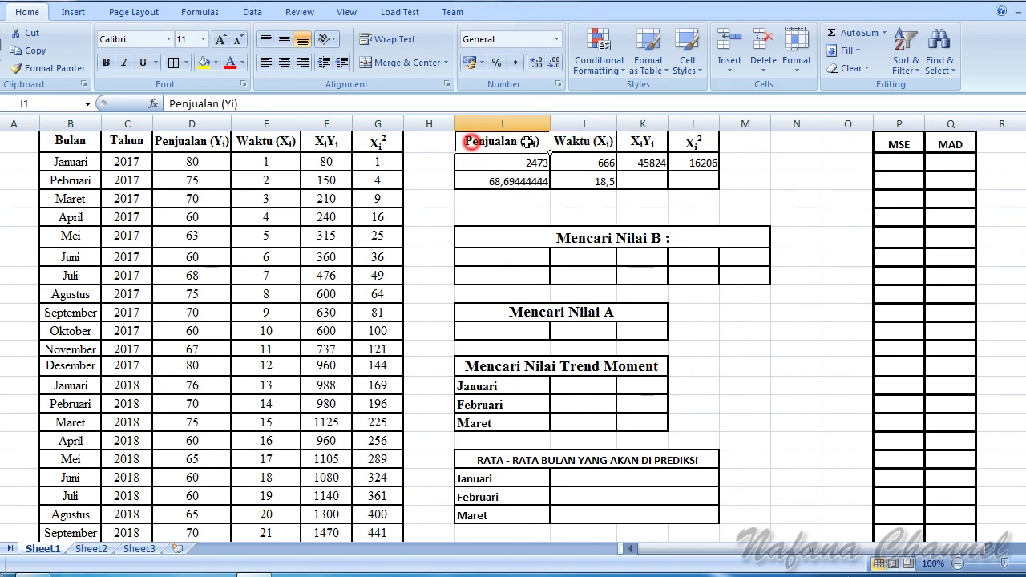
{"action": "left_click", "coordinate": [637, 214]}
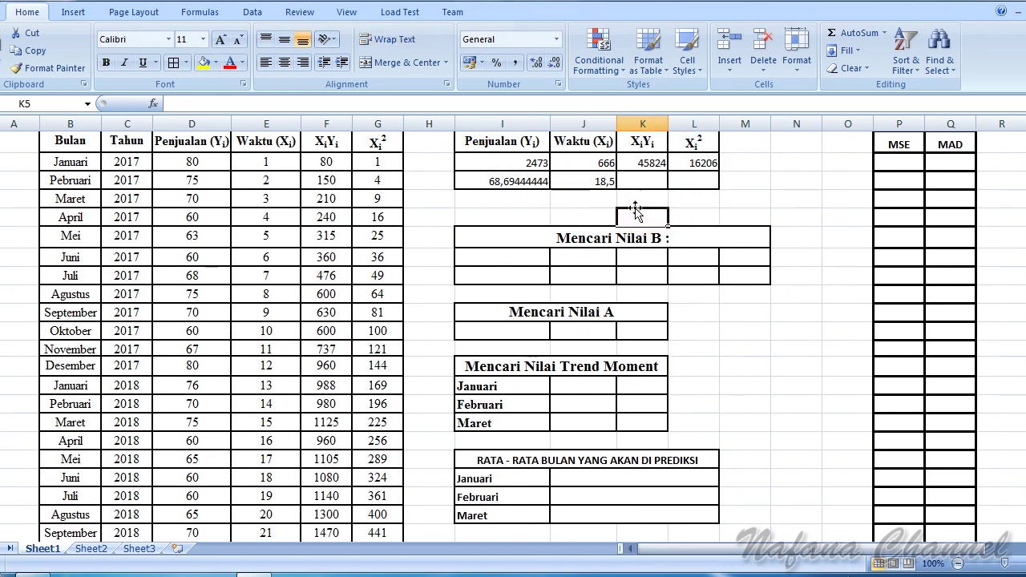
Step: Merge and centre I7:M8 beneath the 'Mencari Nilai B :' heading, ready for editing
{"action": "left_click", "coordinate": [566, 237]}
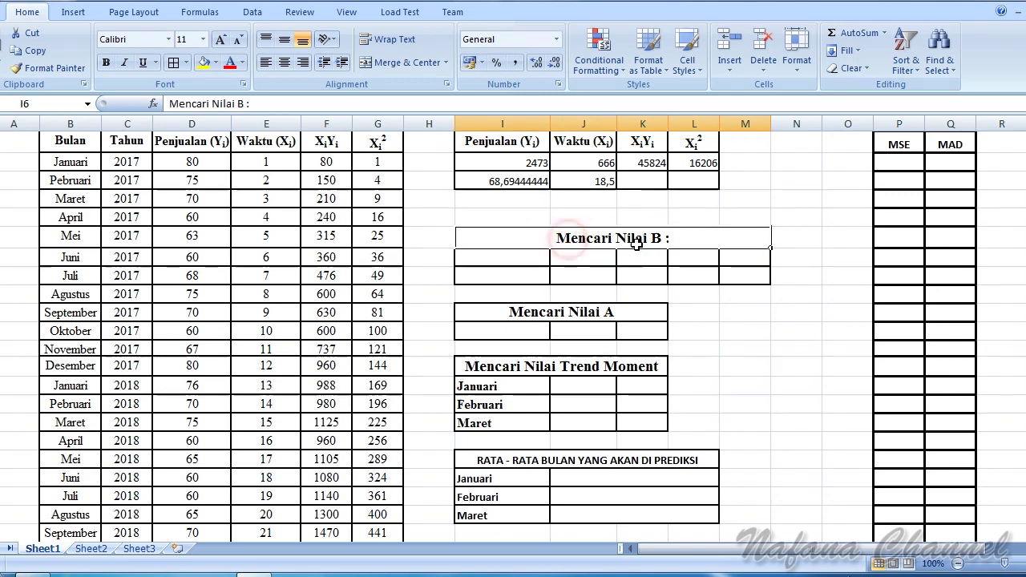
{"action": "left_click", "coordinate": [693, 200]}
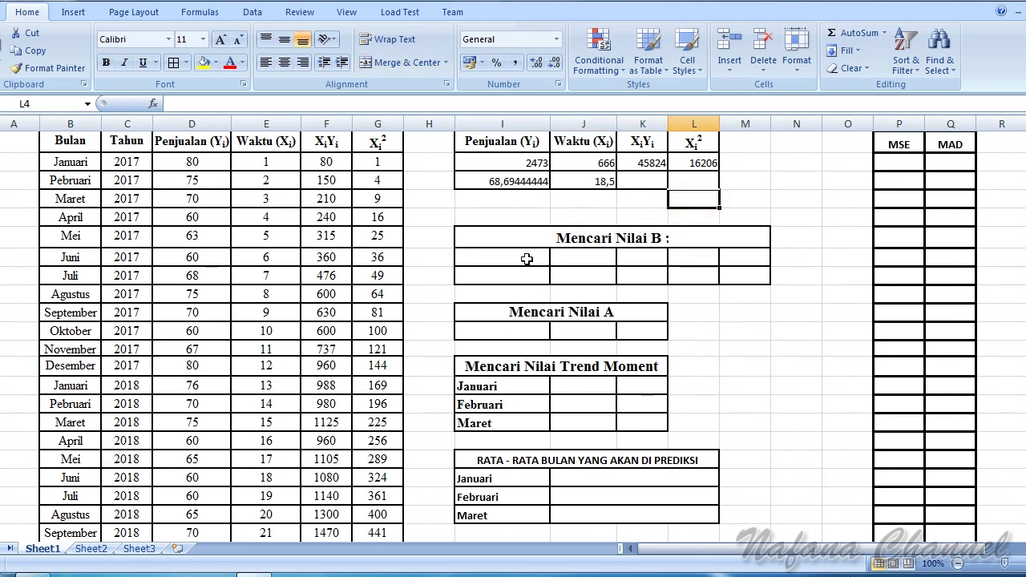
{"action": "left_click_drag", "start_coordinate": [521, 255], "coordinate": [724, 275]}
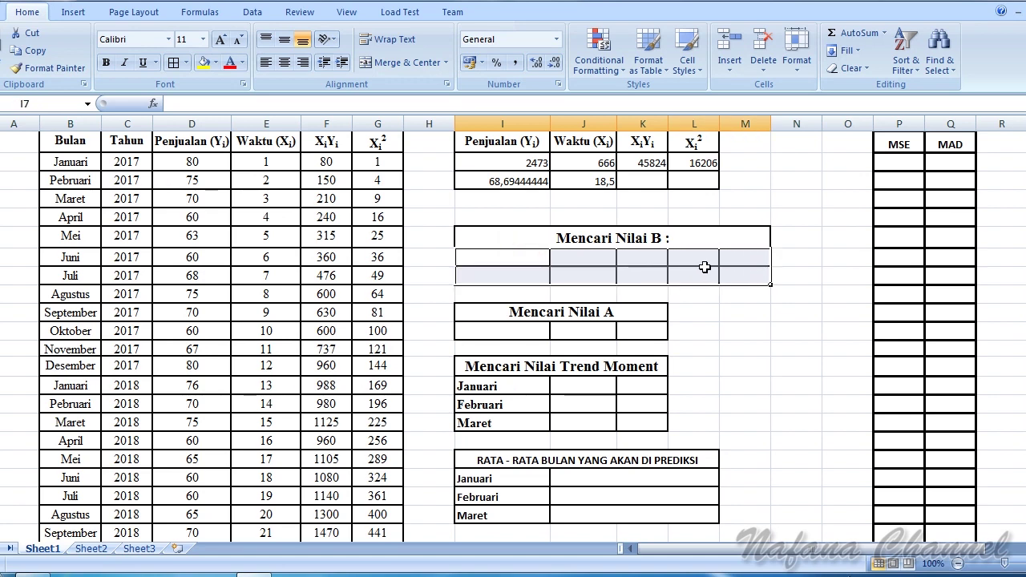
{"action": "left_click", "coordinate": [401, 62]}
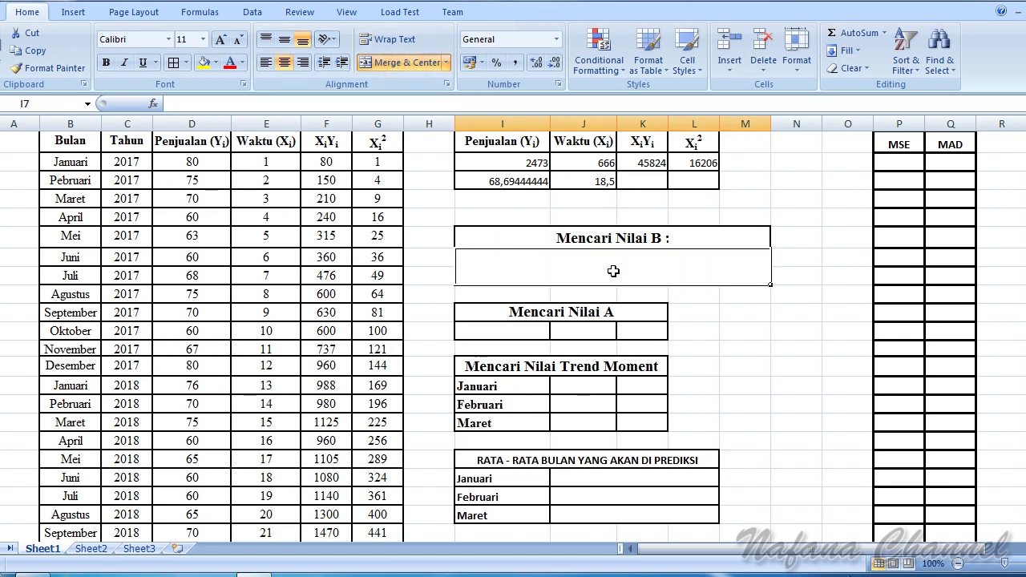
{"action": "double_click", "coordinate": [614, 272]}
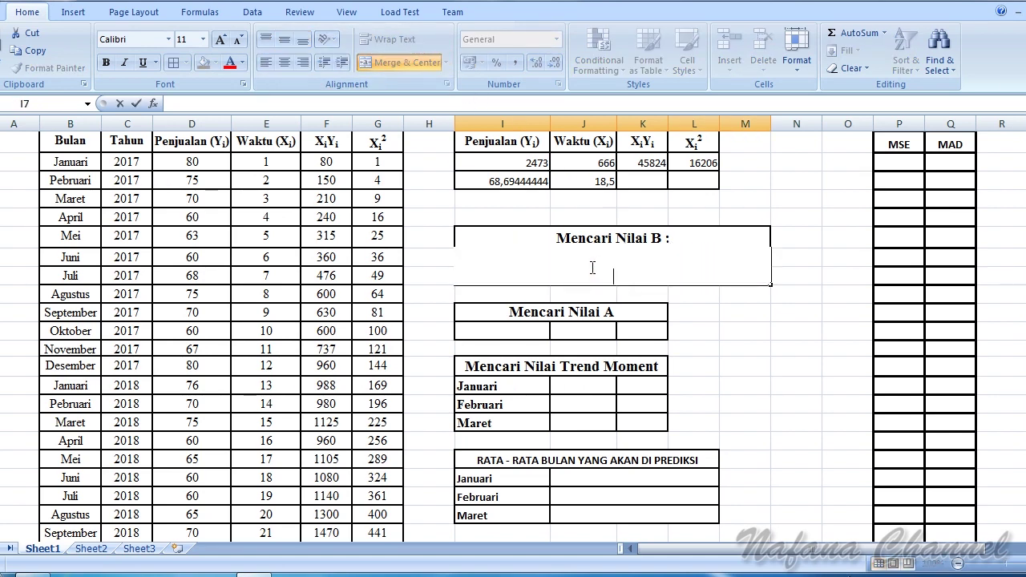
Step: Start the Nilai B formula in I7 with the numerator (36*K2)-(J2*I2)
{"action": "type", "text": "="}
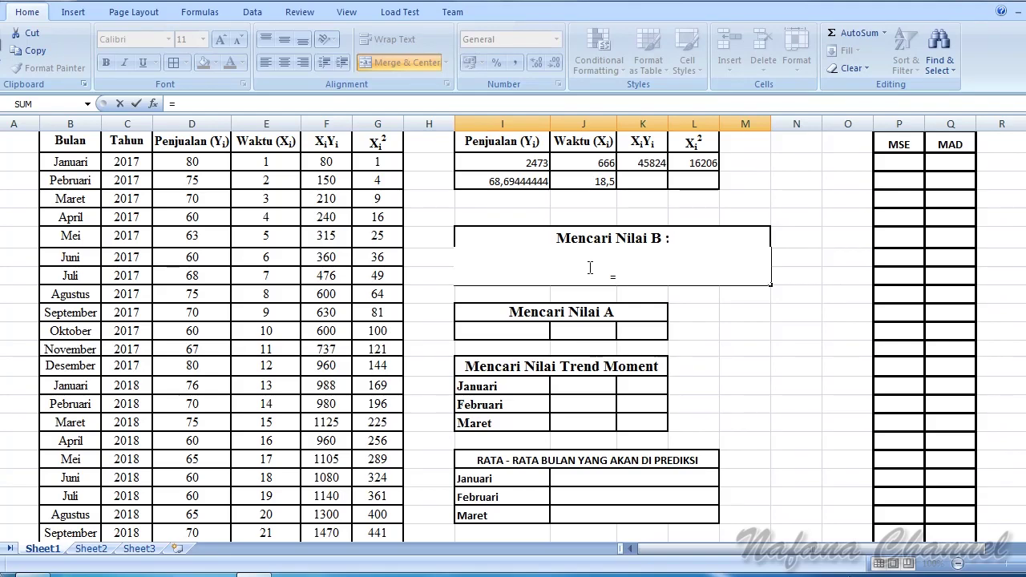
{"action": "type", "text": "(("}
{"action": "type", "text": "36"}
{"action": "scroll", "coordinate": [508, 312], "scroll_direction": "down", "scroll_amount": 7}
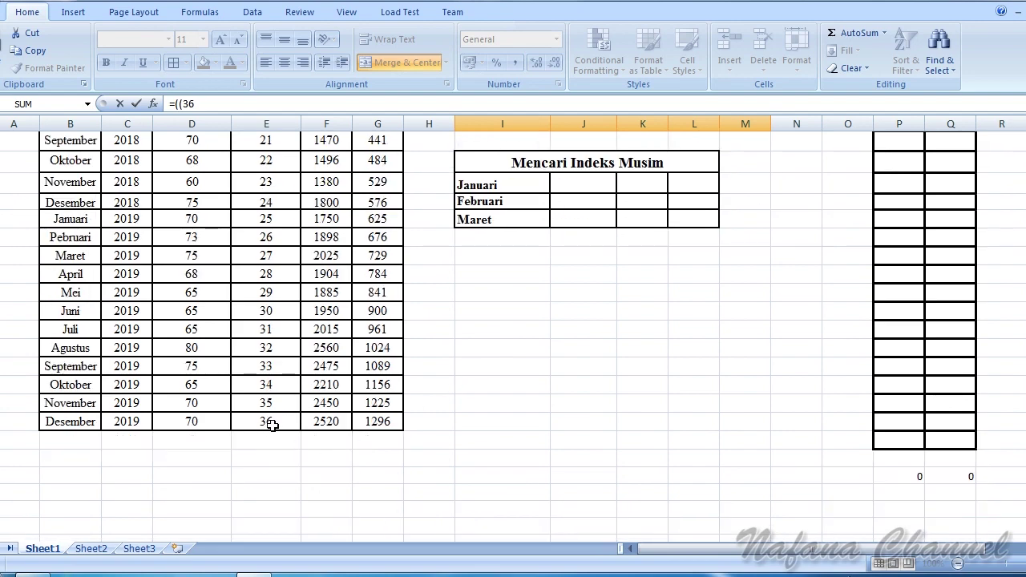
{"action": "scroll", "coordinate": [266, 421], "scroll_direction": "up", "scroll_amount": 7}
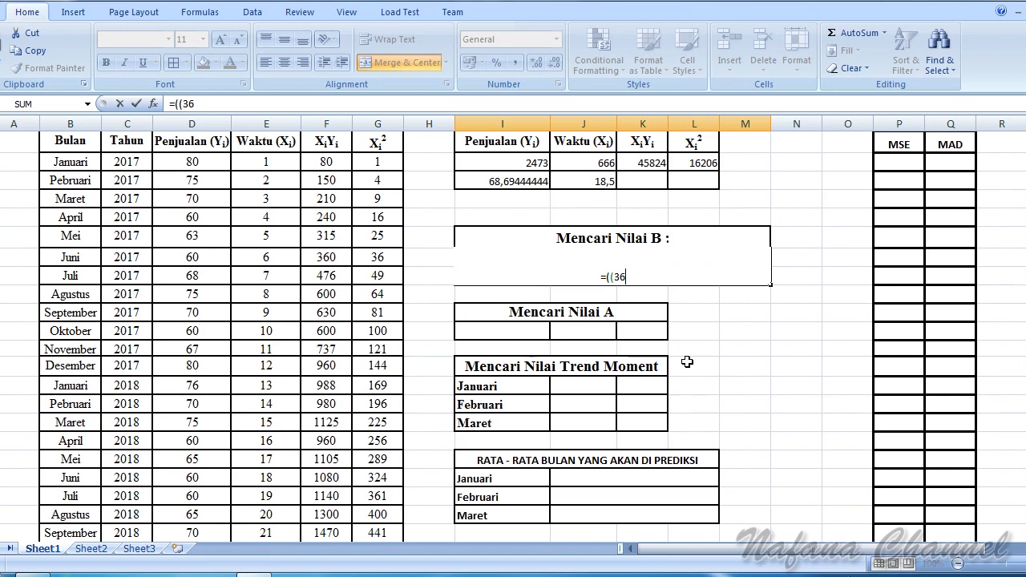
{"action": "type", "text": "*"}
{"action": "left_click", "coordinate": [638, 161]}
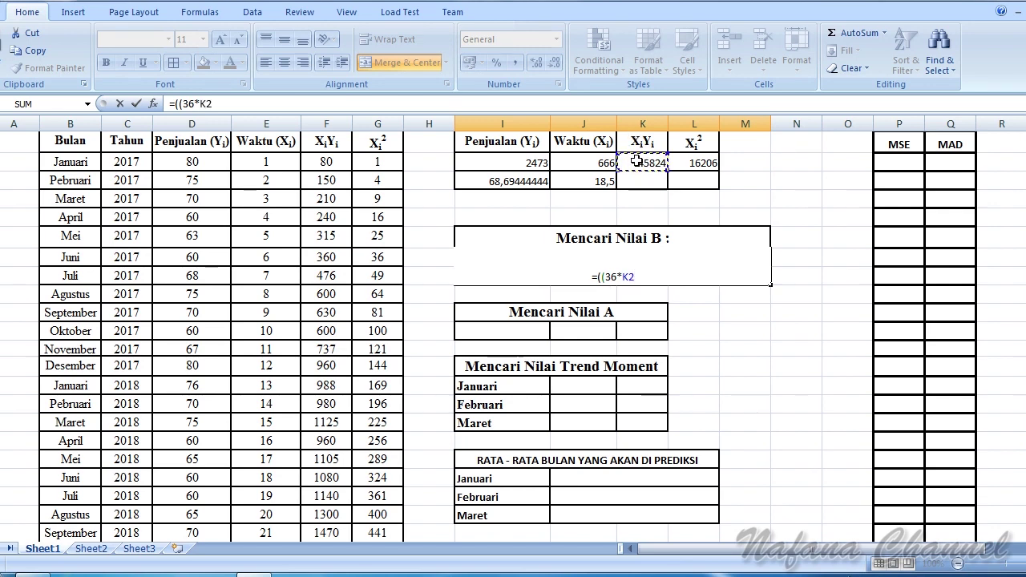
{"action": "type", "text": ")-"}
{"action": "type", "text": "("}
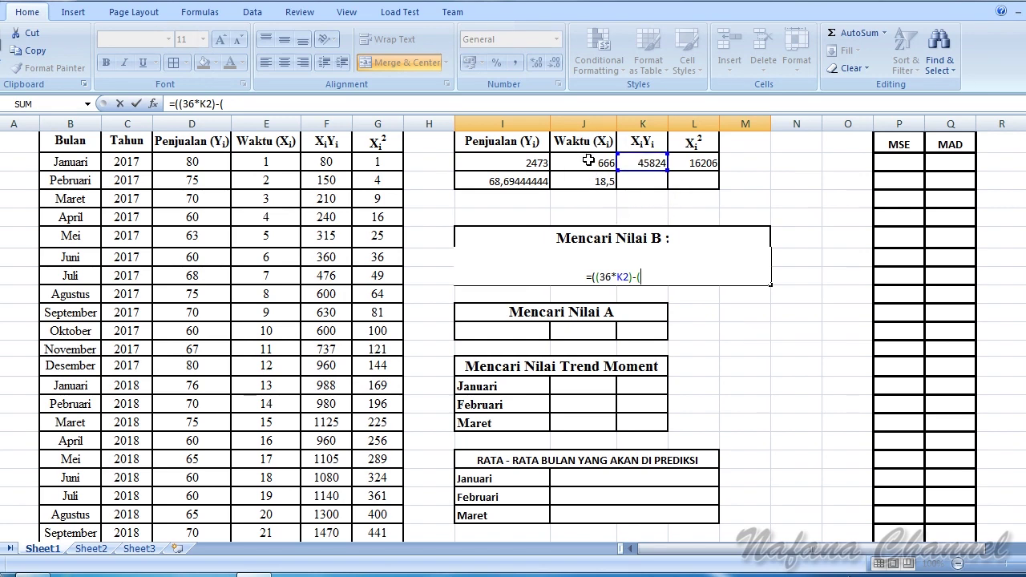
{"action": "left_click", "coordinate": [589, 162]}
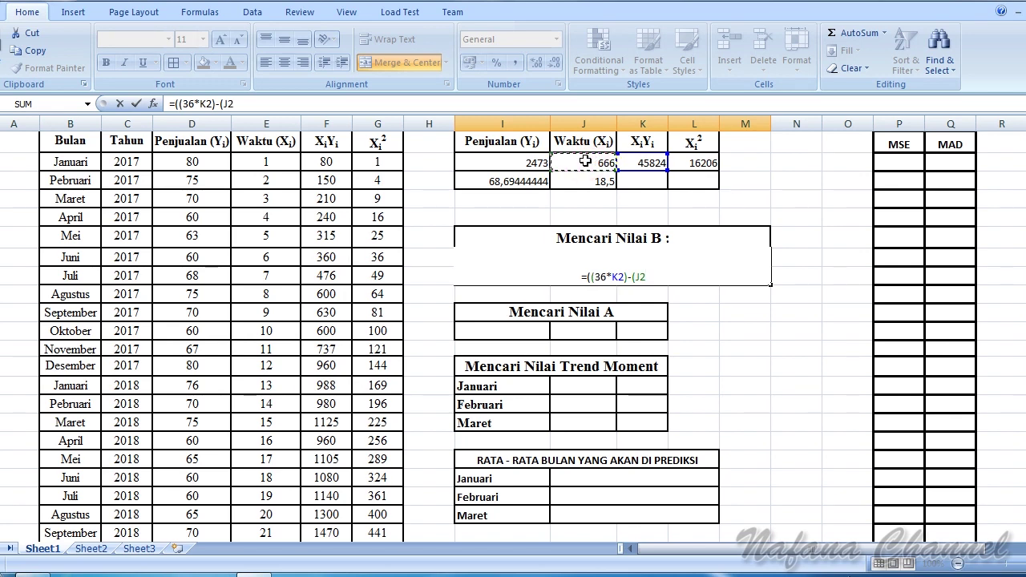
{"action": "type", "text": "*"}
{"action": "left_click", "coordinate": [528, 162]}
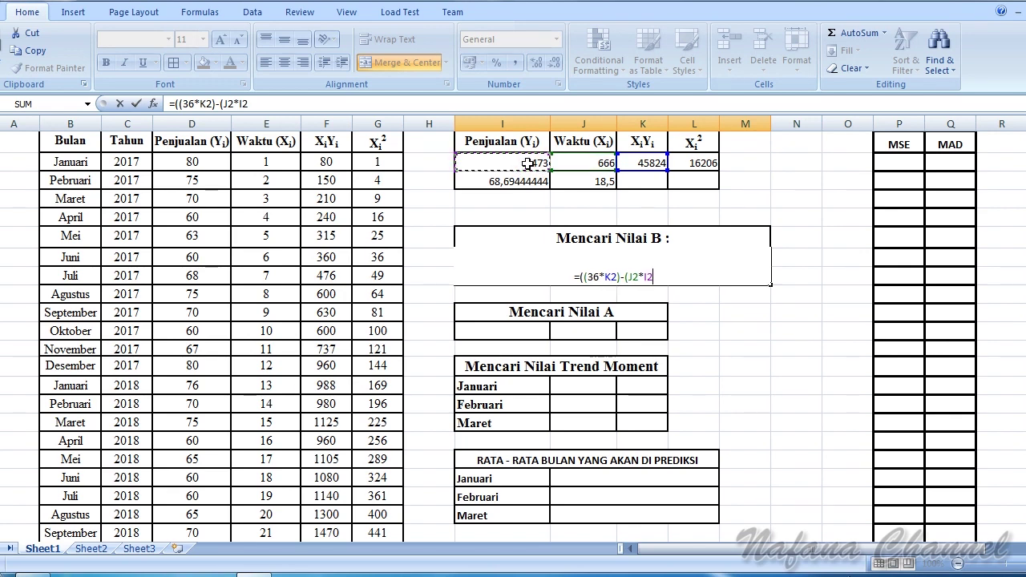
Step: Divide by (36*L2)-(J2*J2) to complete Nilai B, showing 0,018918919
{"action": "type", "text": ")"}
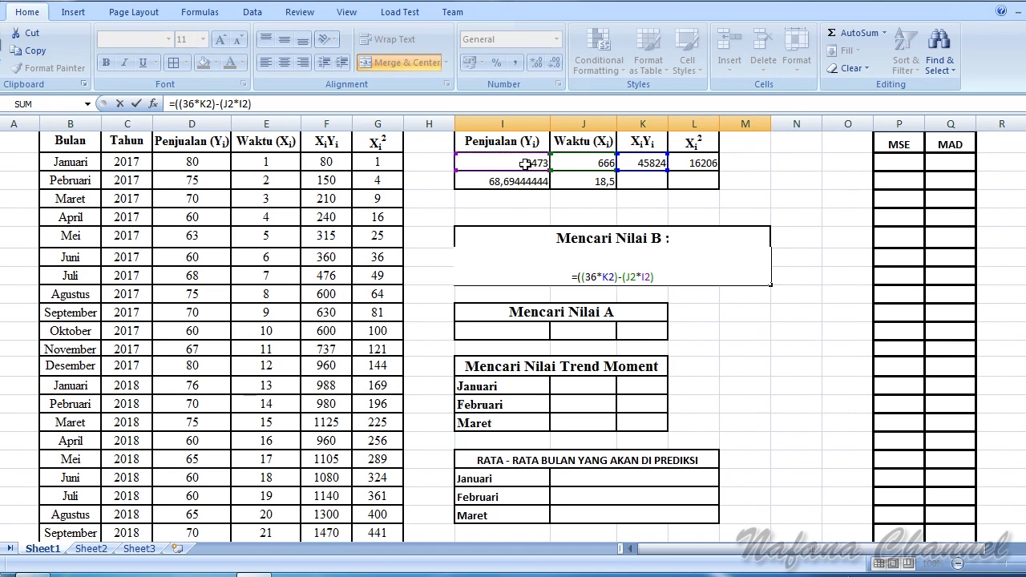
{"action": "type", "text": ")/"}
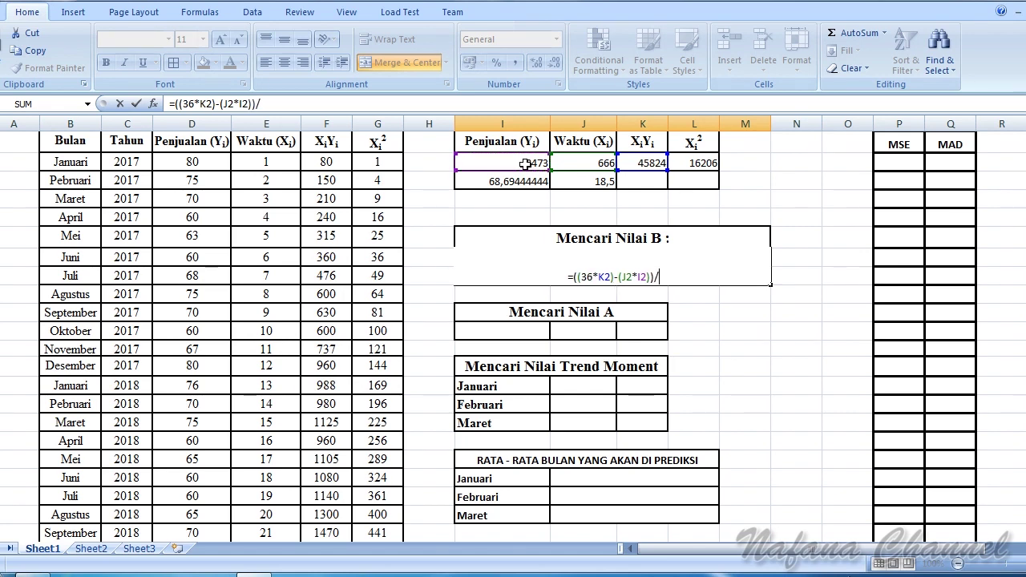
{"action": "type", "text": "(("}
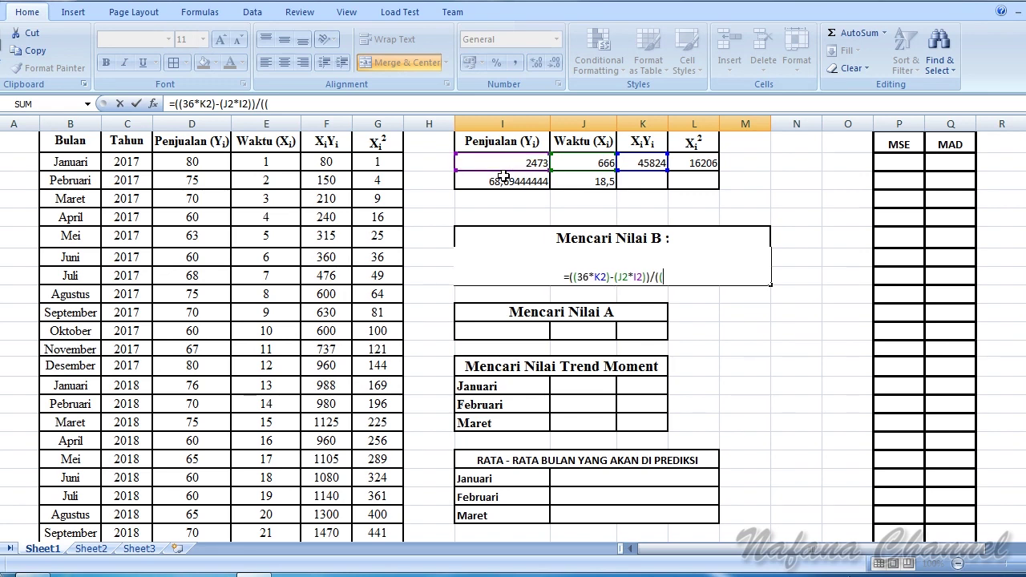
{"action": "type", "text": "3"}
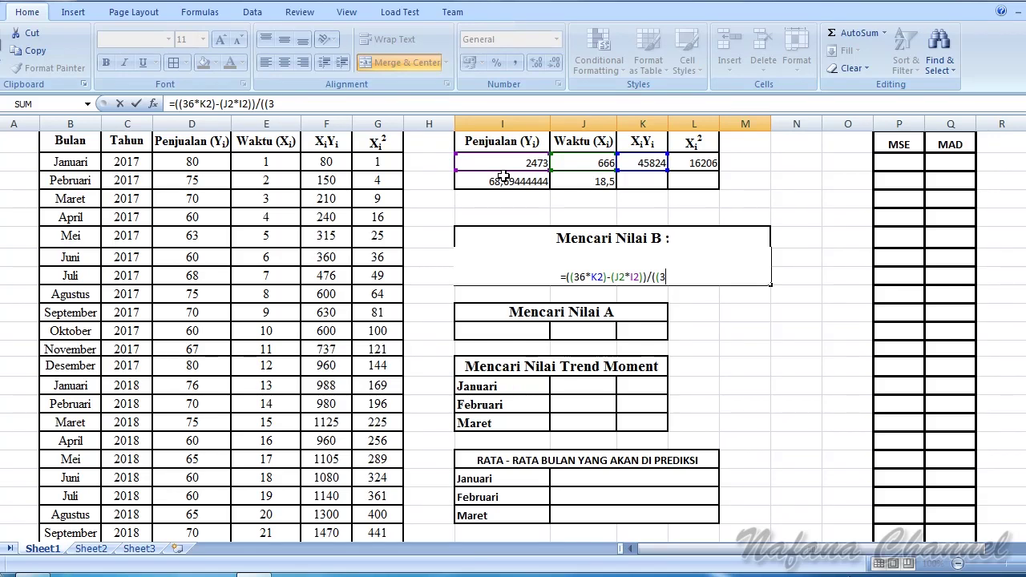
{"action": "type", "text": "6*"}
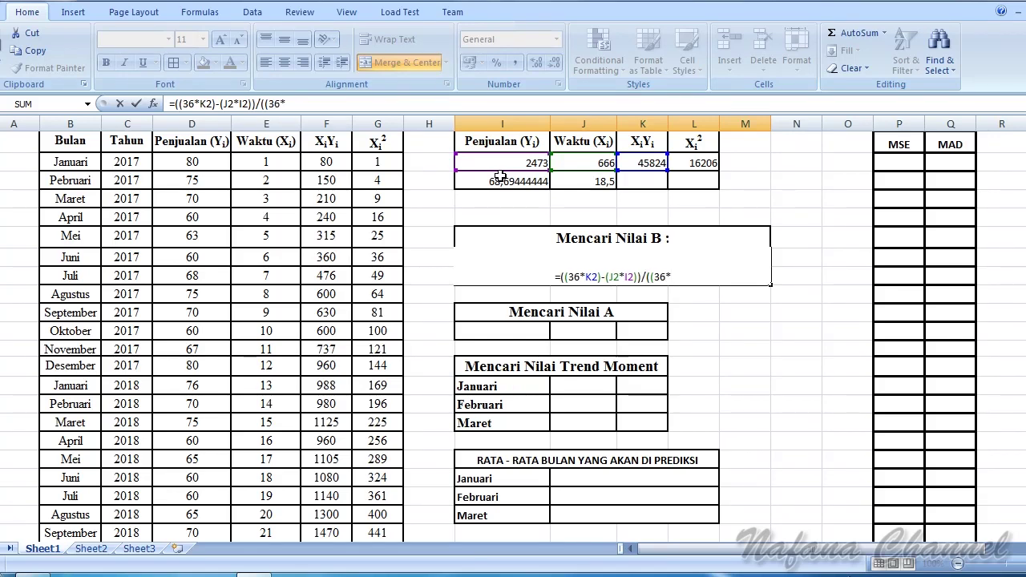
{"action": "left_click", "coordinate": [691, 167]}
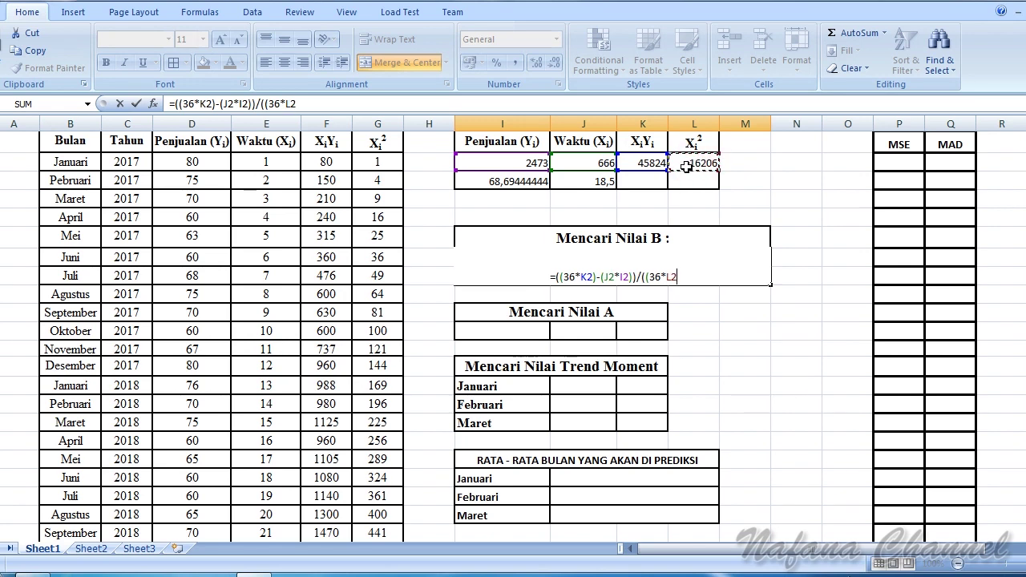
{"action": "type", "text": ")"}
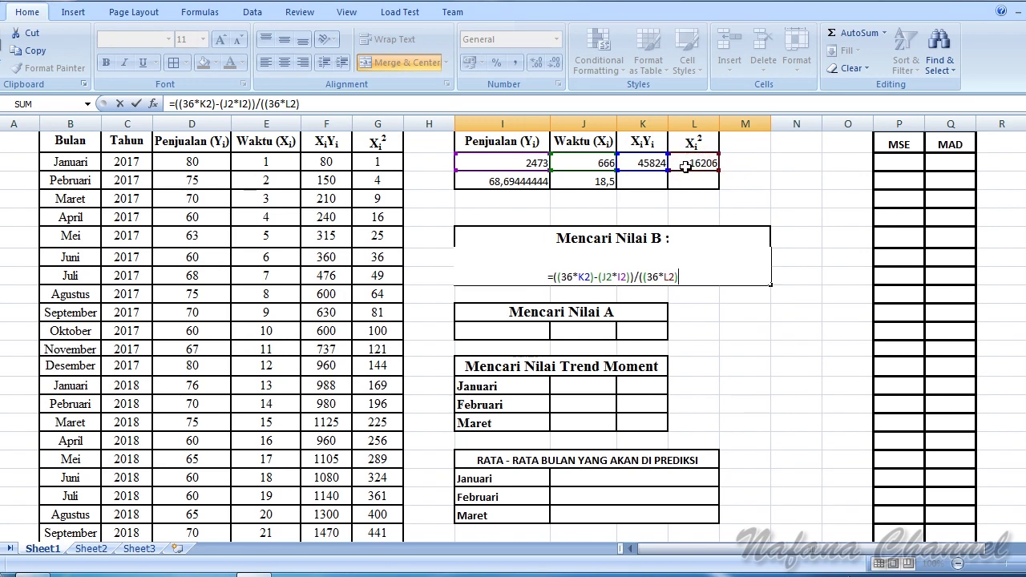
{"action": "type", "text": "-("}
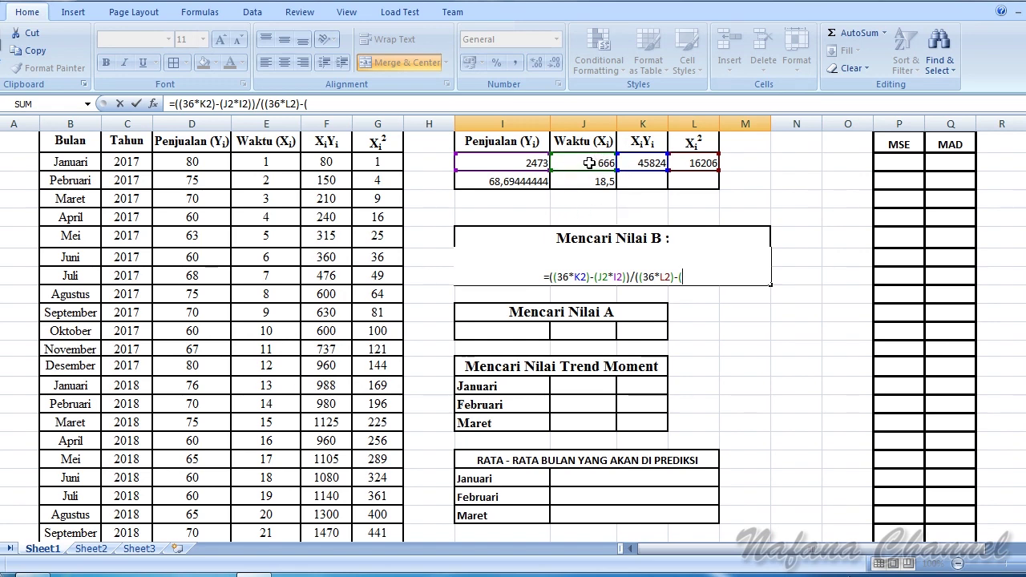
{"action": "left_click", "coordinate": [588, 163]}
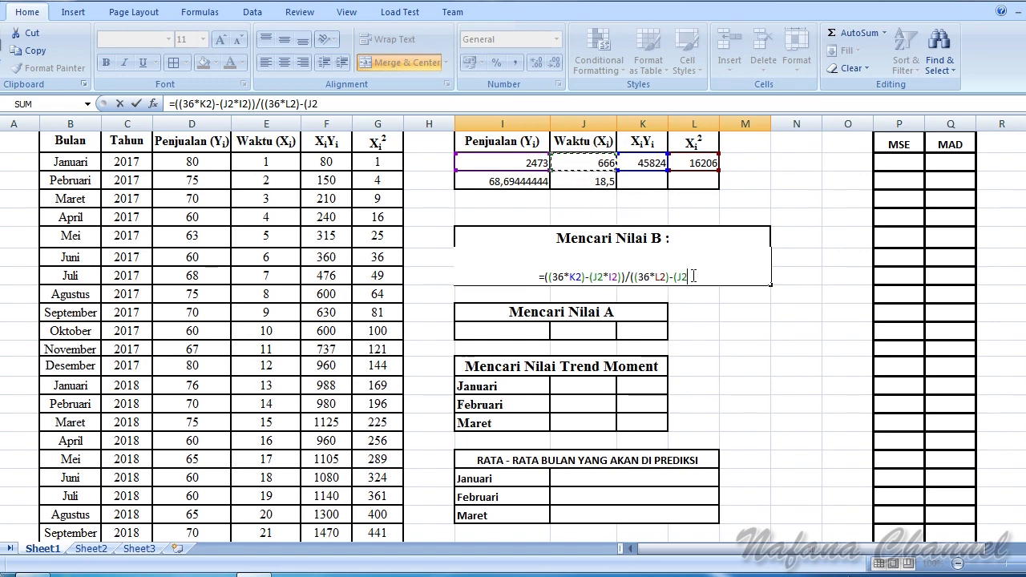
{"action": "type", "text": "*"}
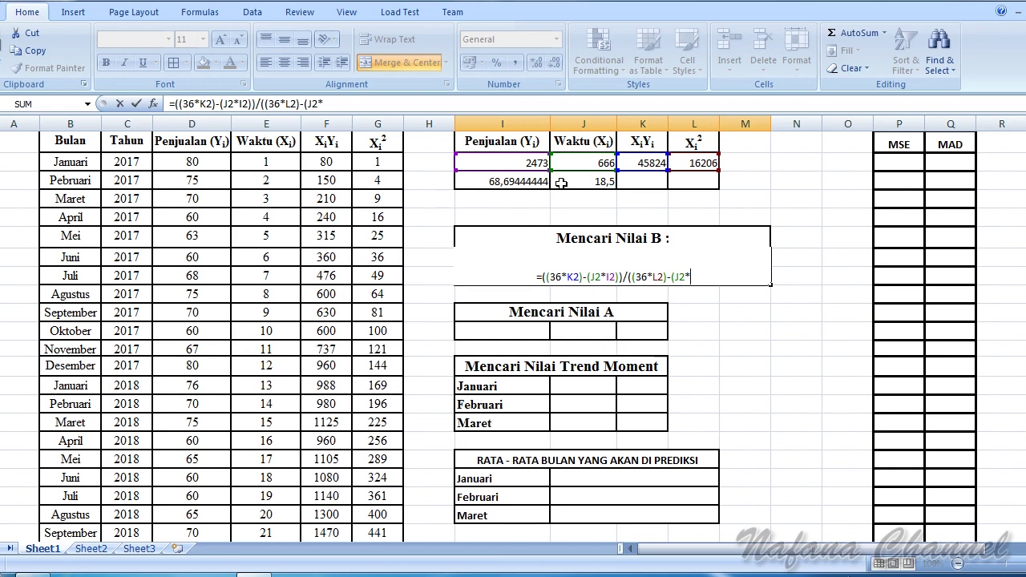
{"action": "left_click", "coordinate": [582, 162]}
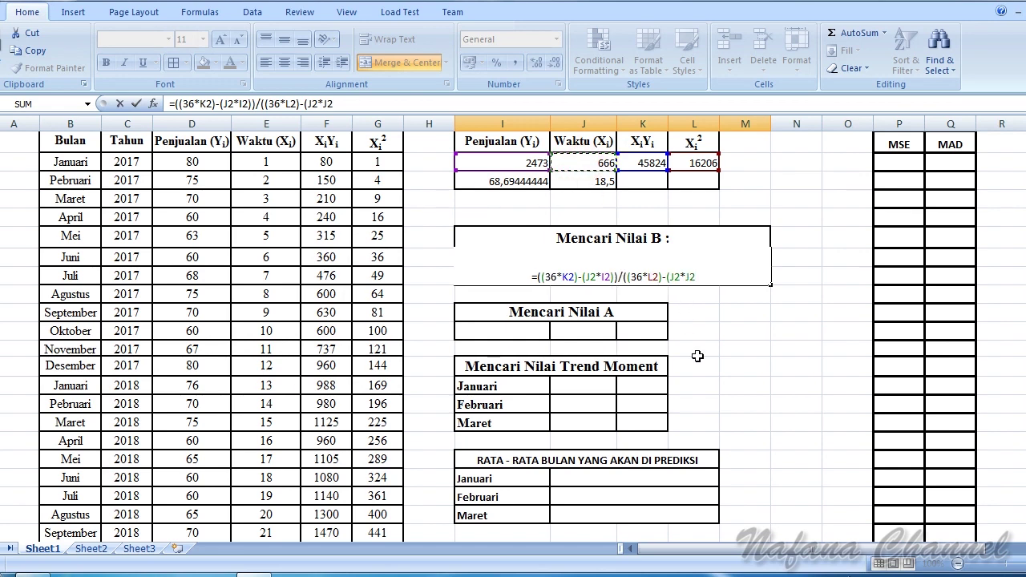
{"action": "type", "text": "))"}
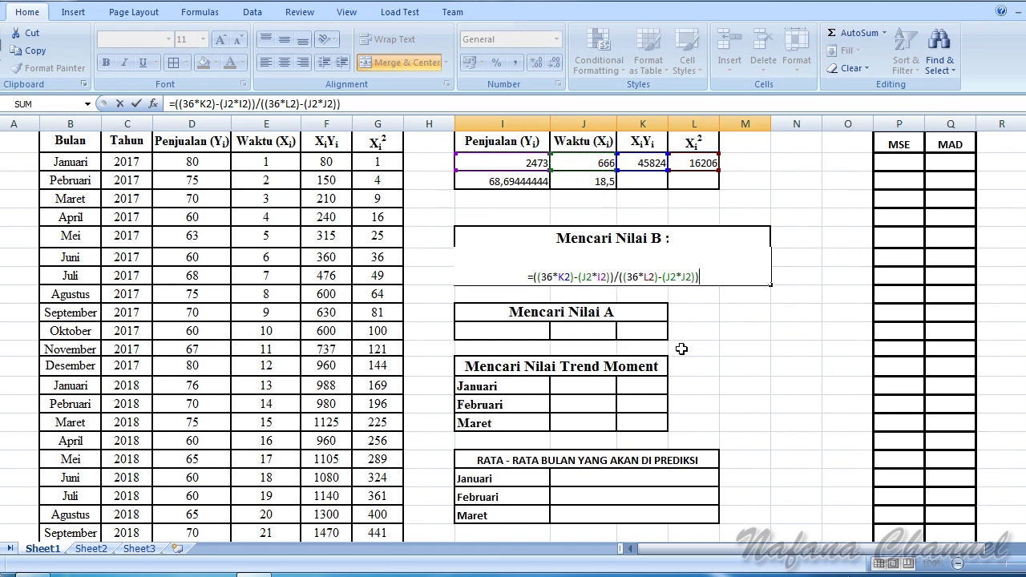
{"action": "key", "text": "Return"}
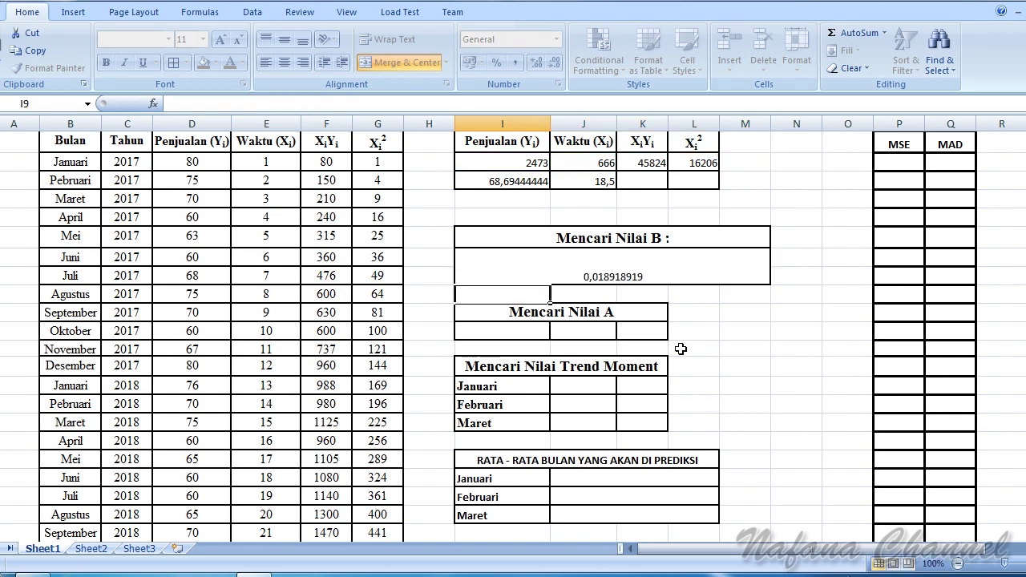
Step: Align the Nilai B result in I7 to the vertical middle
{"action": "left_click", "coordinate": [657, 275]}
{"action": "left_click", "coordinate": [285, 41]}
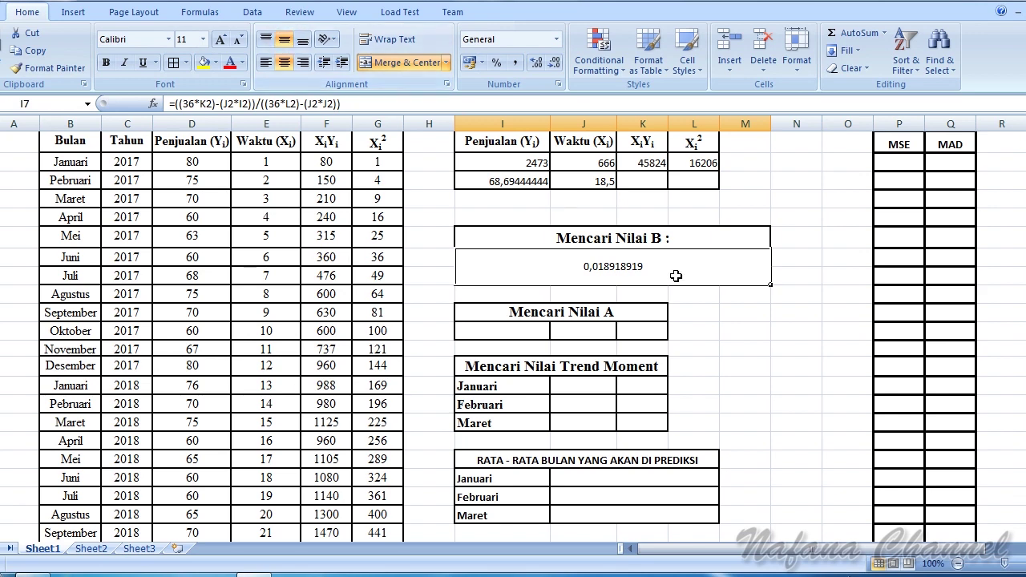
{"action": "left_click", "coordinate": [706, 298]}
{"action": "left_click", "coordinate": [678, 272]}
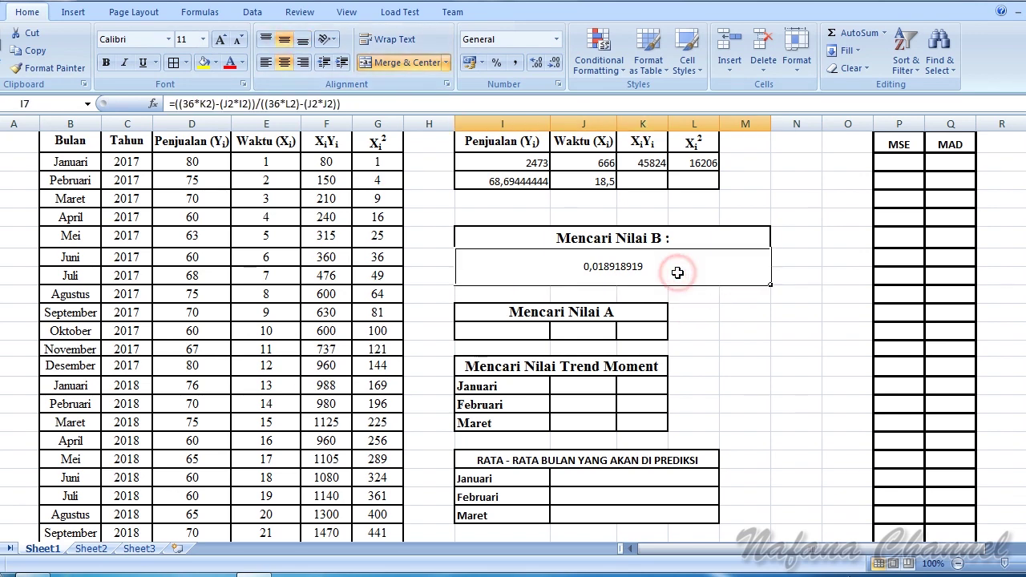
{"action": "left_click", "coordinate": [712, 310]}
{"action": "left_click", "coordinate": [733, 298]}
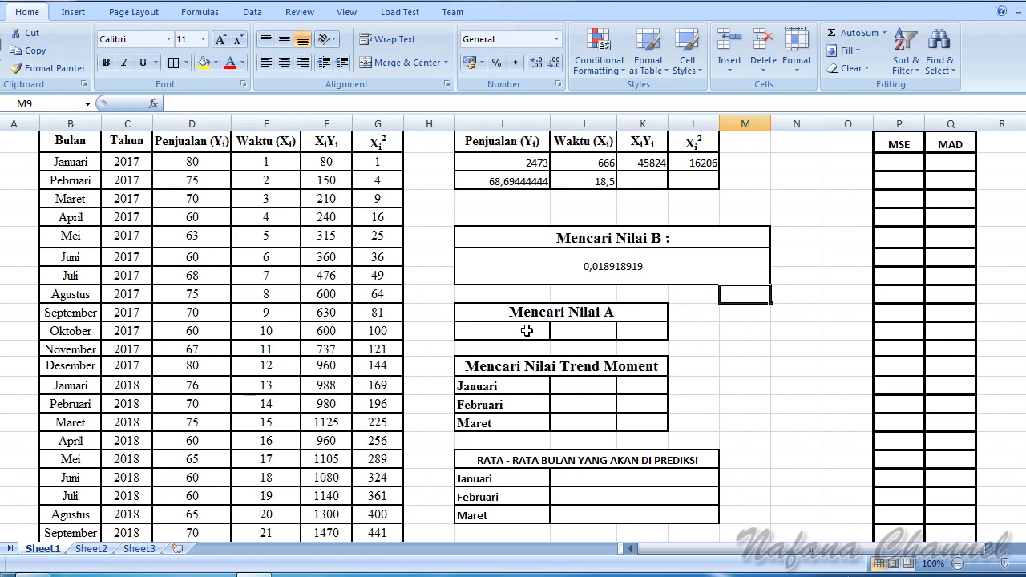
Step: Merge I11:K11 under 'Mencari Nilai A' and begin a formula with '='
{"action": "left_click_drag", "start_coordinate": [527, 331], "coordinate": [619, 332]}
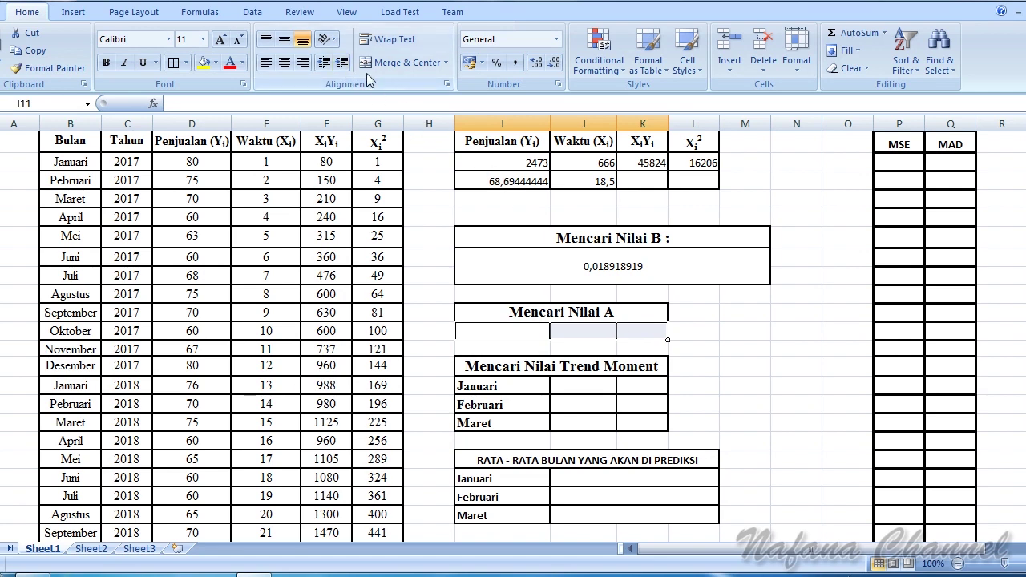
{"action": "left_click", "coordinate": [396, 67]}
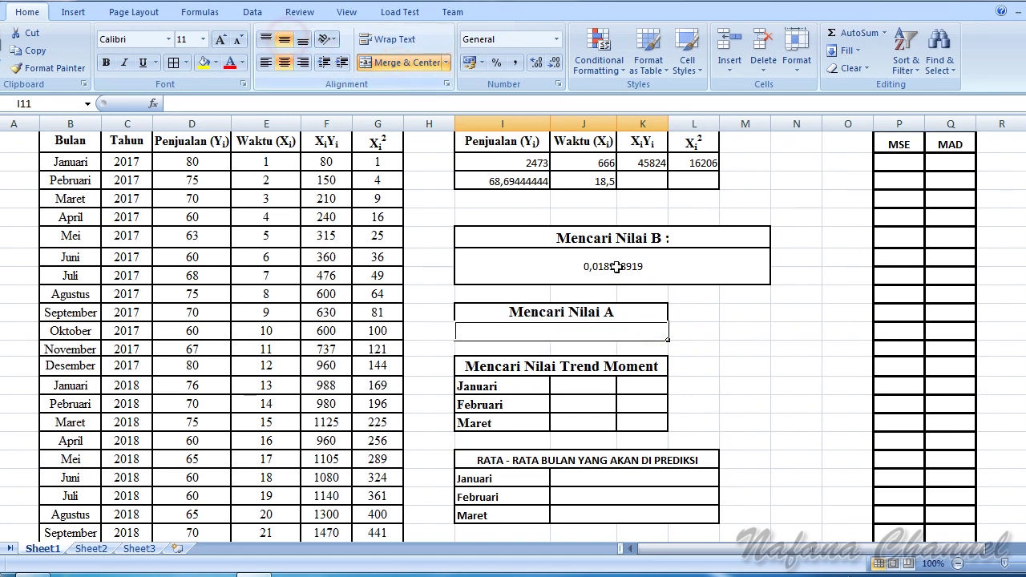
{"action": "left_click", "coordinate": [731, 335]}
{"action": "left_click", "coordinate": [601, 329]}
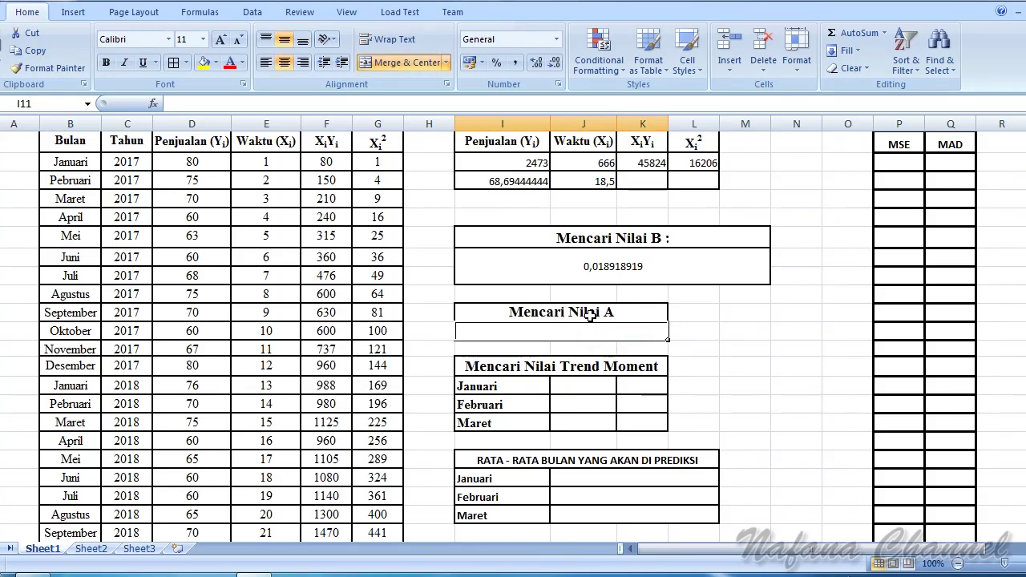
{"action": "type", "text": "="}
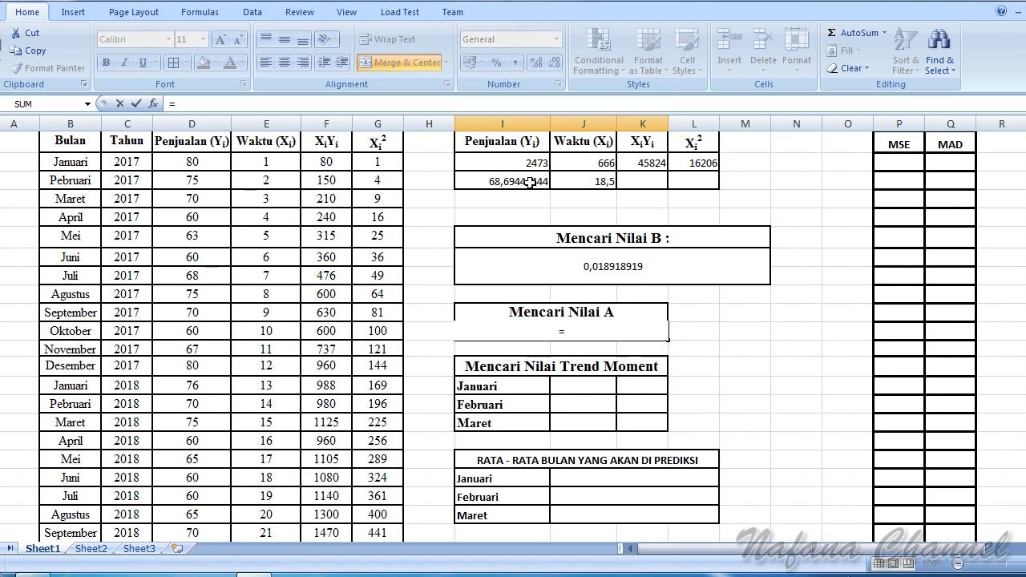
Step: Enter =I3-(I7*J3) in merged cell I11, yielding Nilai A of 68,34444444
{"action": "left_click", "coordinate": [529, 182]}
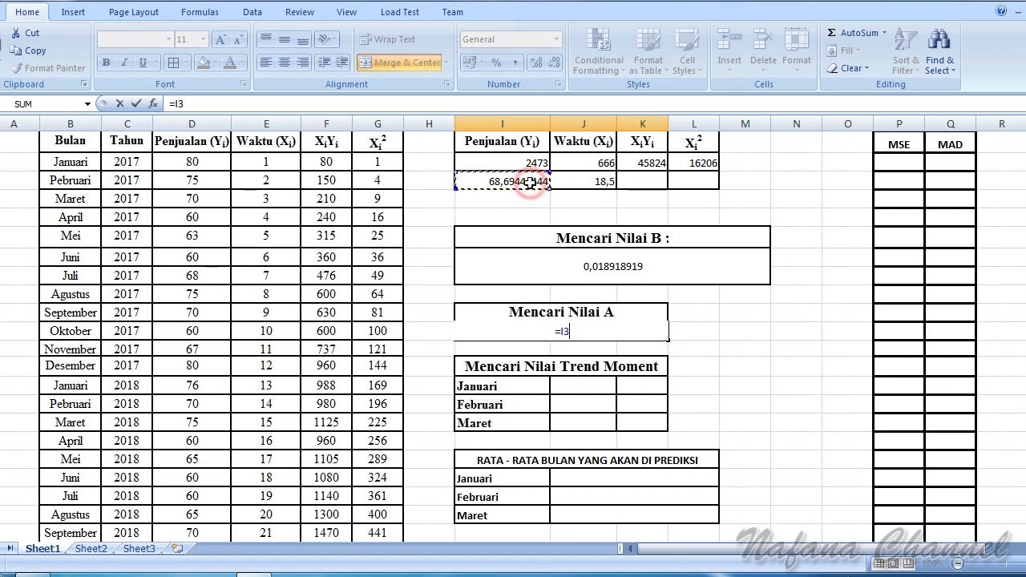
{"action": "type", "text": "-"}
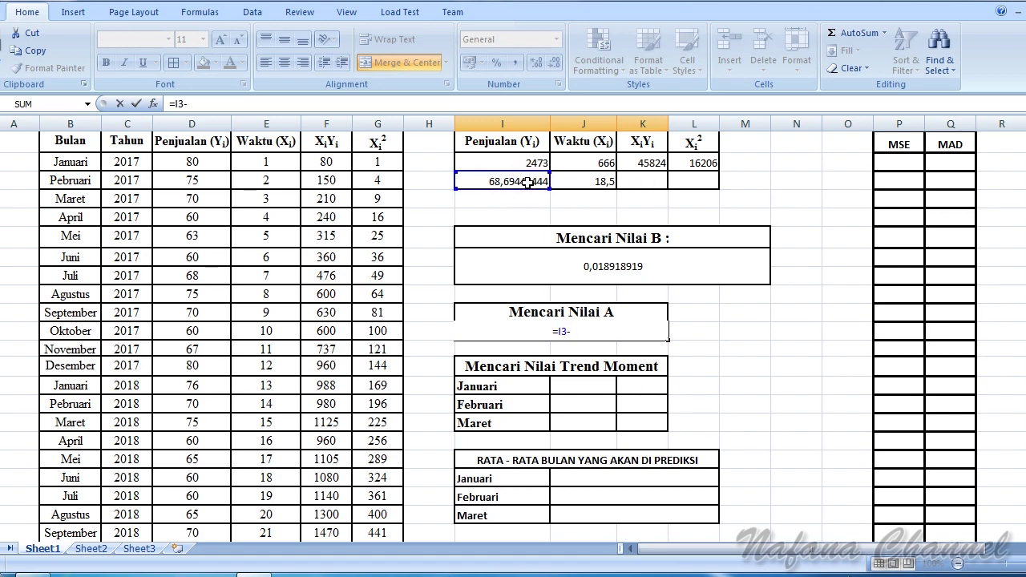
{"action": "type", "text": "("}
{"action": "left_click", "coordinate": [608, 267]}
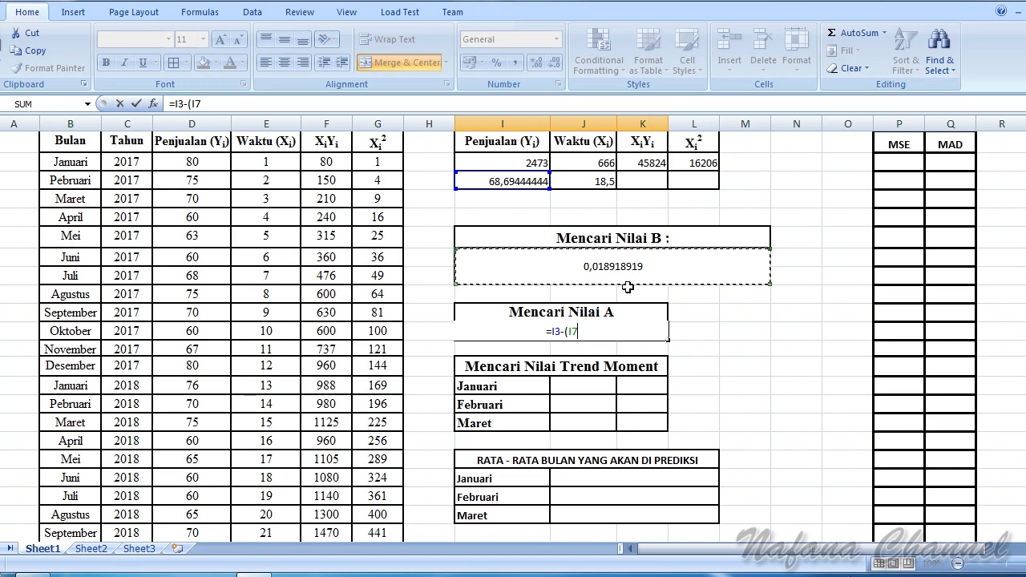
{"action": "type", "text": "*"}
{"action": "left_click", "coordinate": [584, 181]}
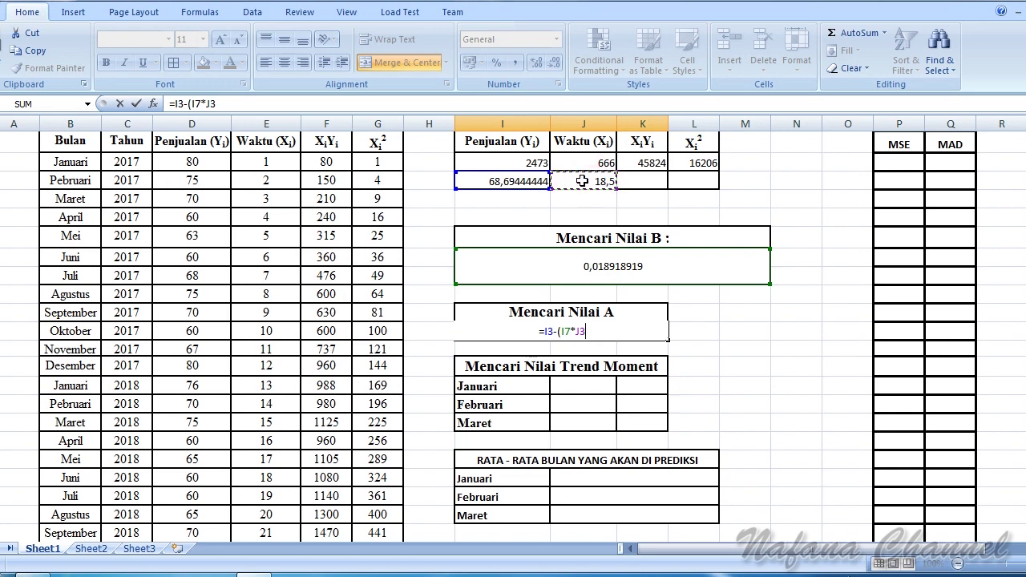
{"action": "type", "text": ")"}
{"action": "key", "text": "Return"}
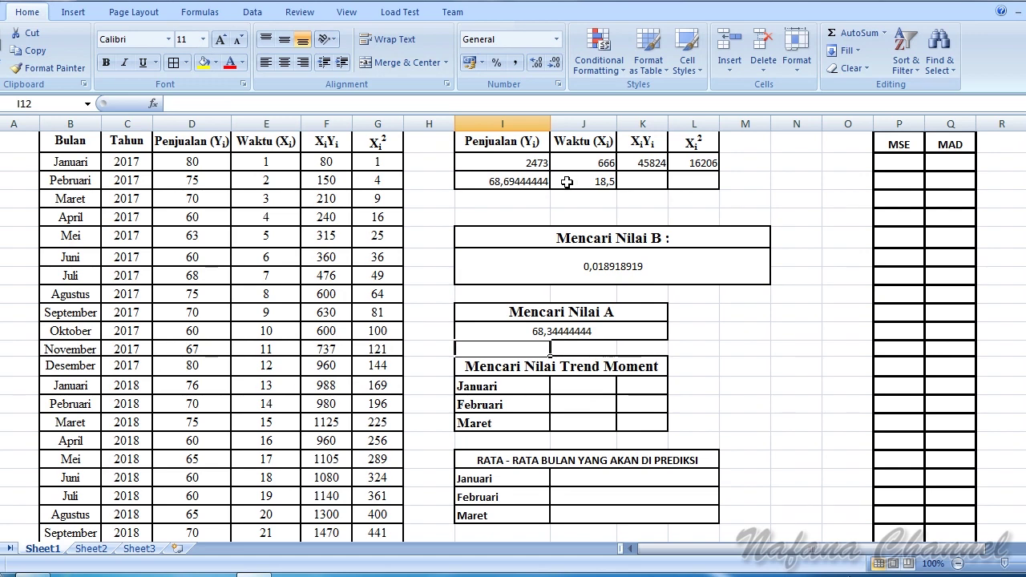
Step: Merge each pair of value cells beside Januari, Februari and Maret into single cells
{"action": "left_click", "coordinate": [711, 344]}
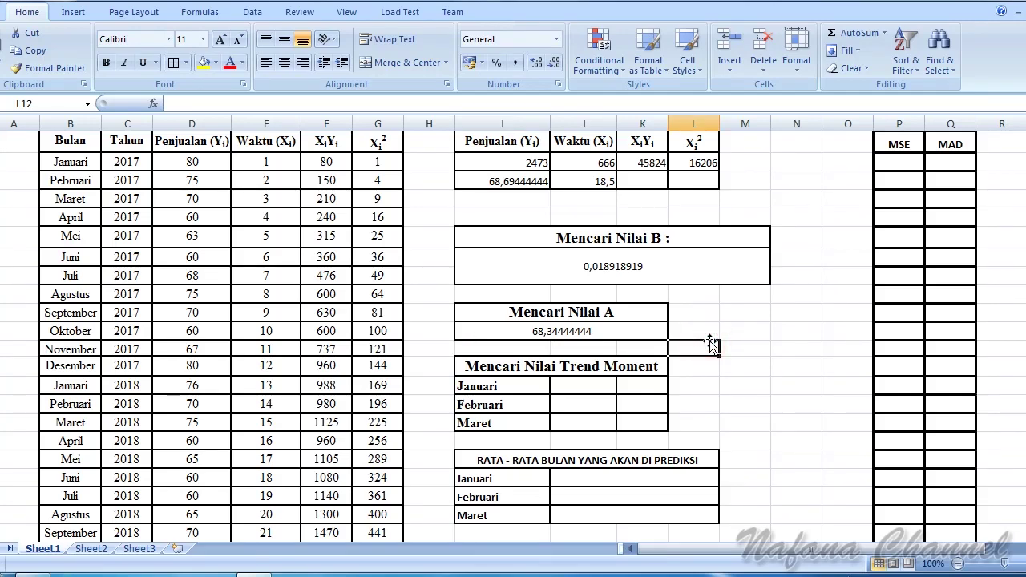
{"action": "left_click", "coordinate": [696, 314]}
{"action": "scroll", "coordinate": [703, 332], "scroll_direction": "down", "scroll_amount": 1}
{"action": "scroll", "coordinate": [701, 332], "scroll_direction": "down", "scroll_amount": 1}
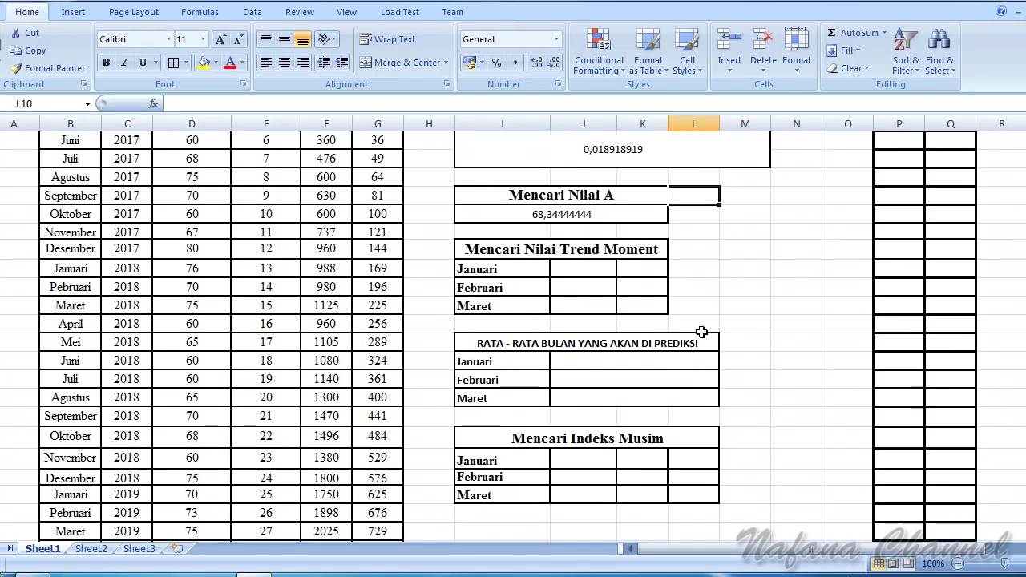
{"action": "scroll", "coordinate": [736, 305], "scroll_direction": "up", "scroll_amount": 1}
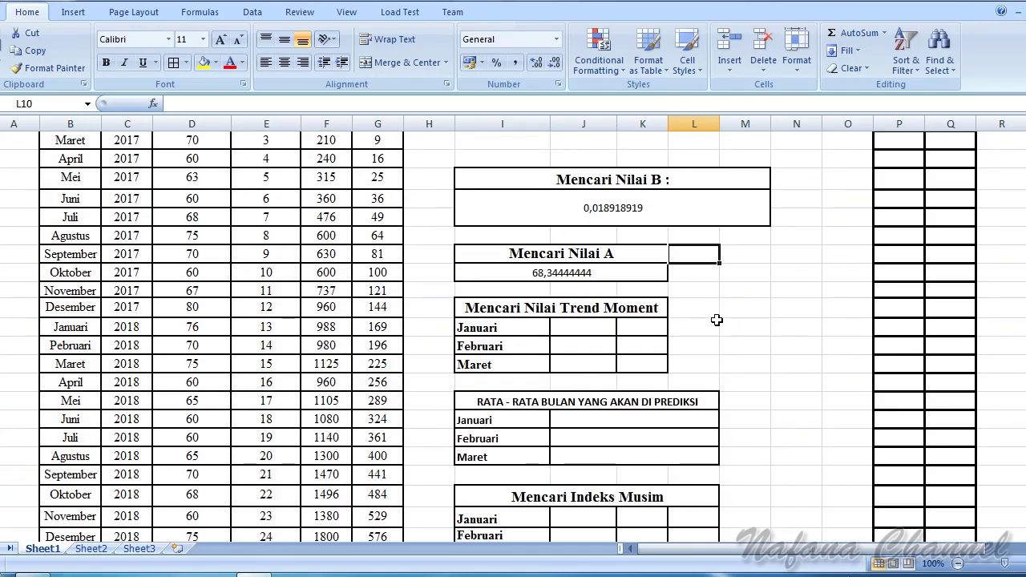
{"action": "left_click", "coordinate": [592, 326]}
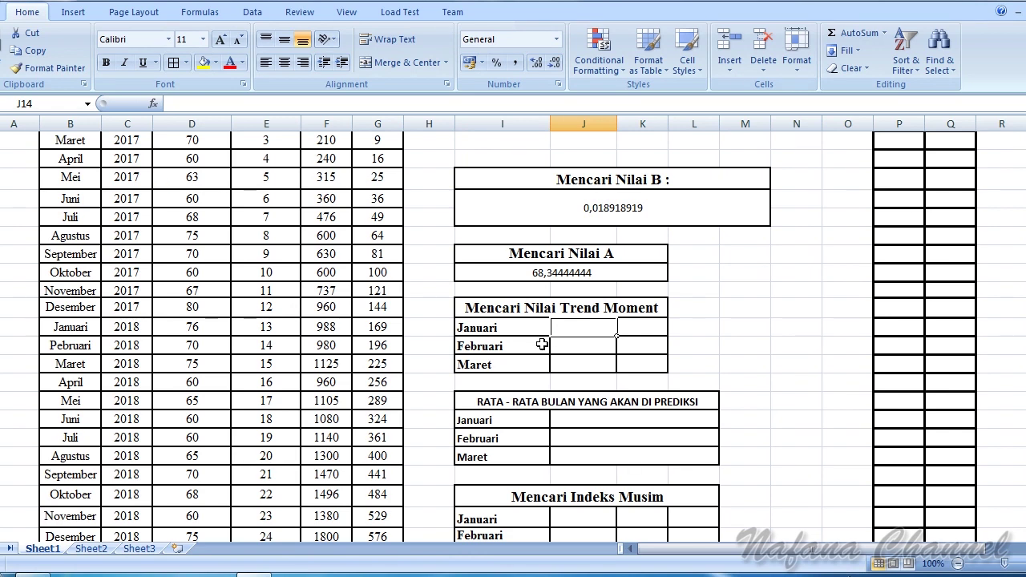
{"action": "left_click", "coordinate": [570, 331]}
{"action": "left_click_drag", "start_coordinate": [618, 330], "coordinate": [634, 329]}
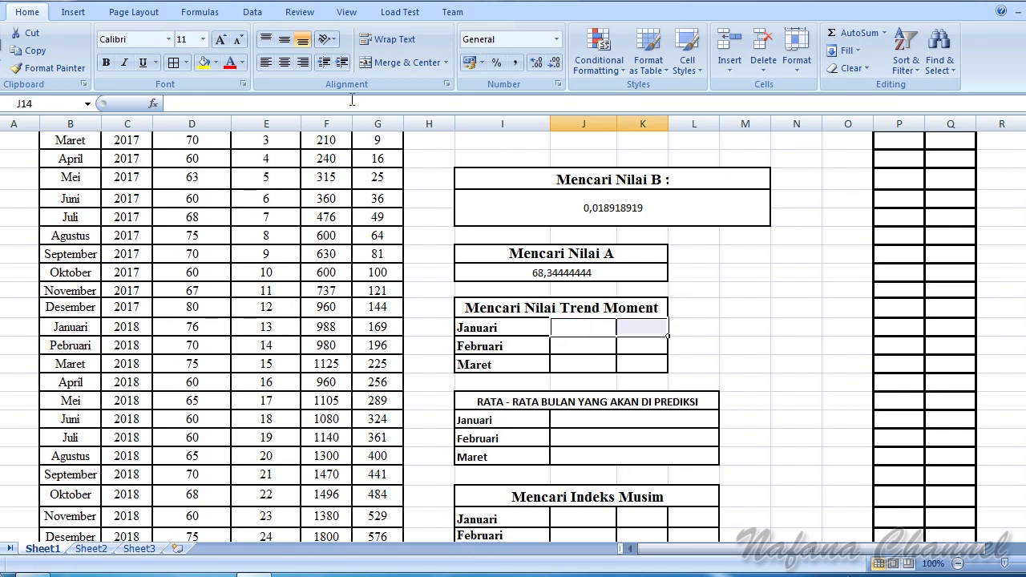
{"action": "left_click", "coordinate": [371, 63]}
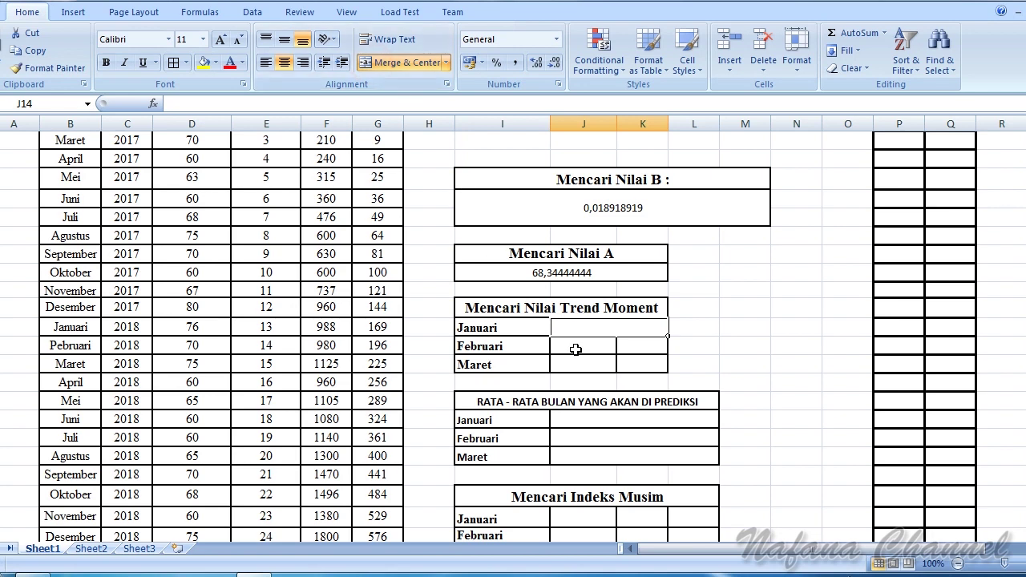
{"action": "left_click_drag", "start_coordinate": [578, 346], "coordinate": [644, 351]}
{"action": "left_click", "coordinate": [403, 63]}
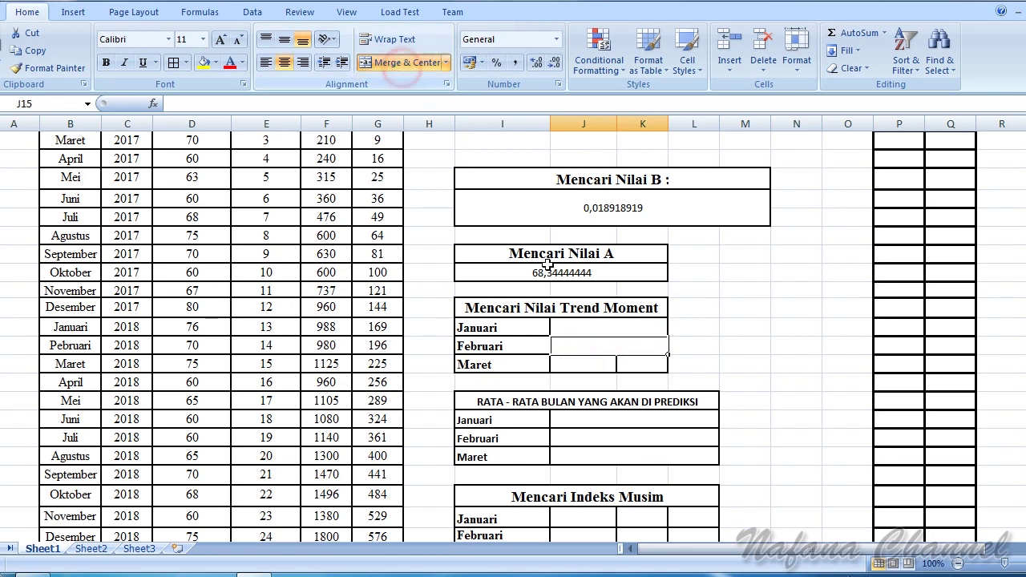
{"action": "left_click_drag", "start_coordinate": [570, 363], "coordinate": [630, 366]}
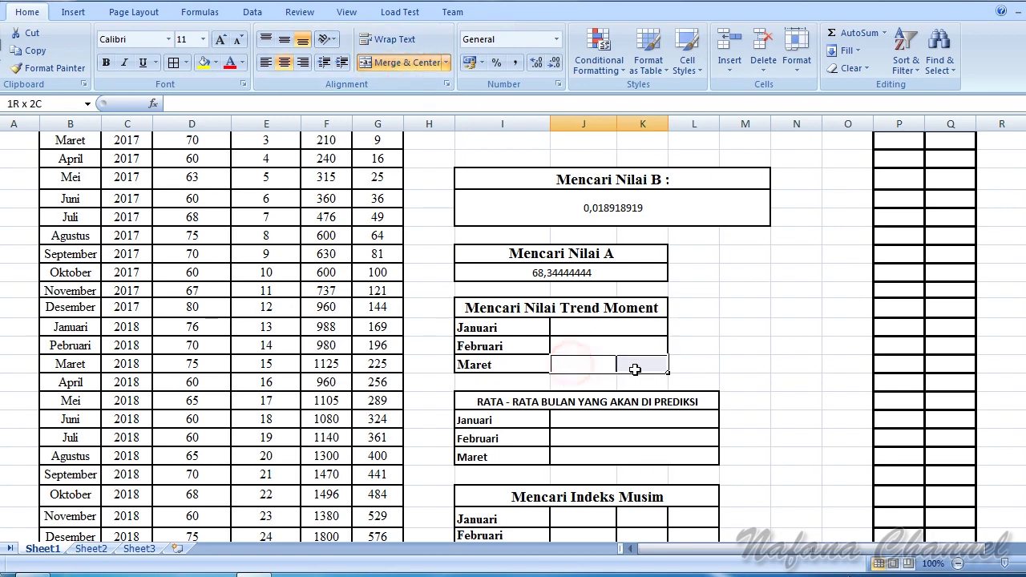
{"action": "left_click", "coordinate": [403, 63]}
Step: Start a formula with '=' in the Januari trend moment cell J14
{"action": "left_click", "coordinate": [694, 288]}
{"action": "left_click", "coordinate": [589, 326]}
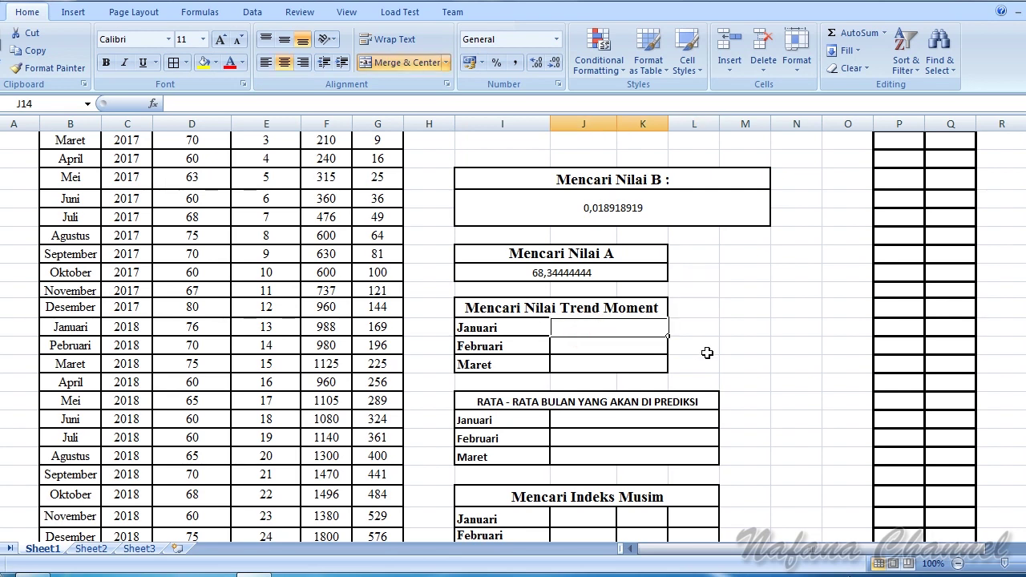
{"action": "type", "text": "="}
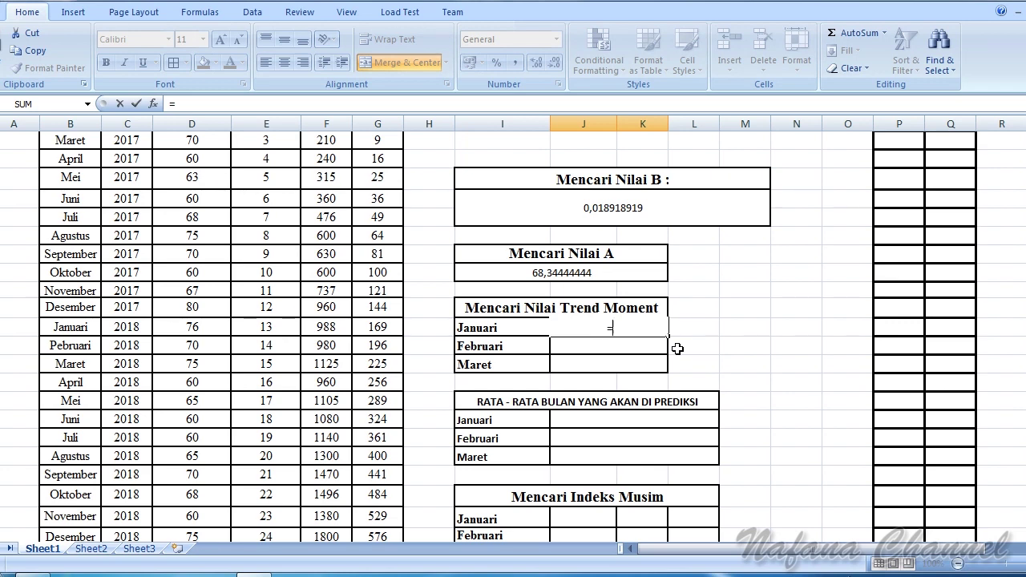
Step: Complete J14 as =I11+(I7*37), giving a Januari trend moment of 69,04444444
{"action": "left_click", "coordinate": [567, 275]}
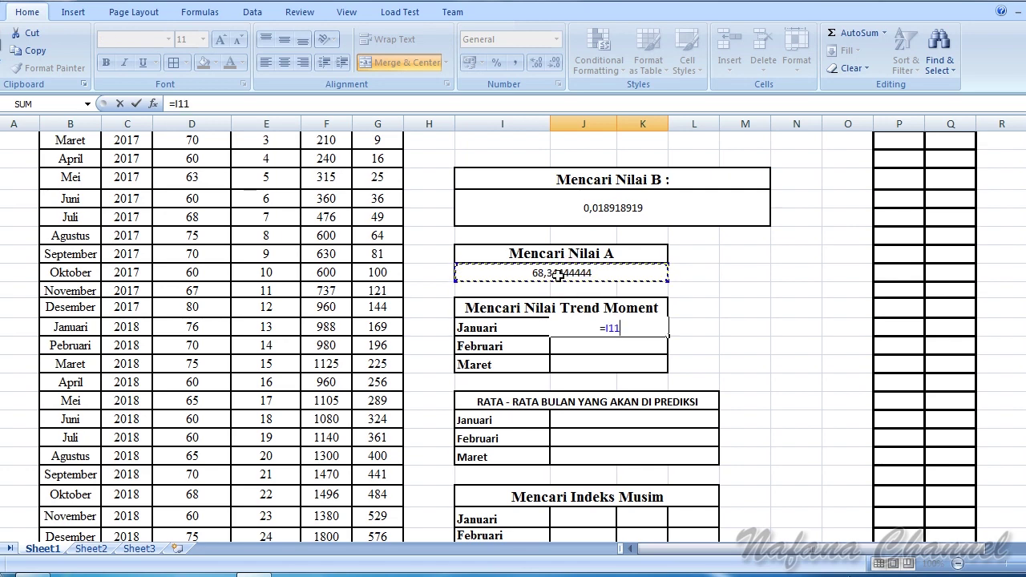
{"action": "type", "text": "+"}
{"action": "type", "text": "("}
{"action": "left_click", "coordinate": [613, 207]}
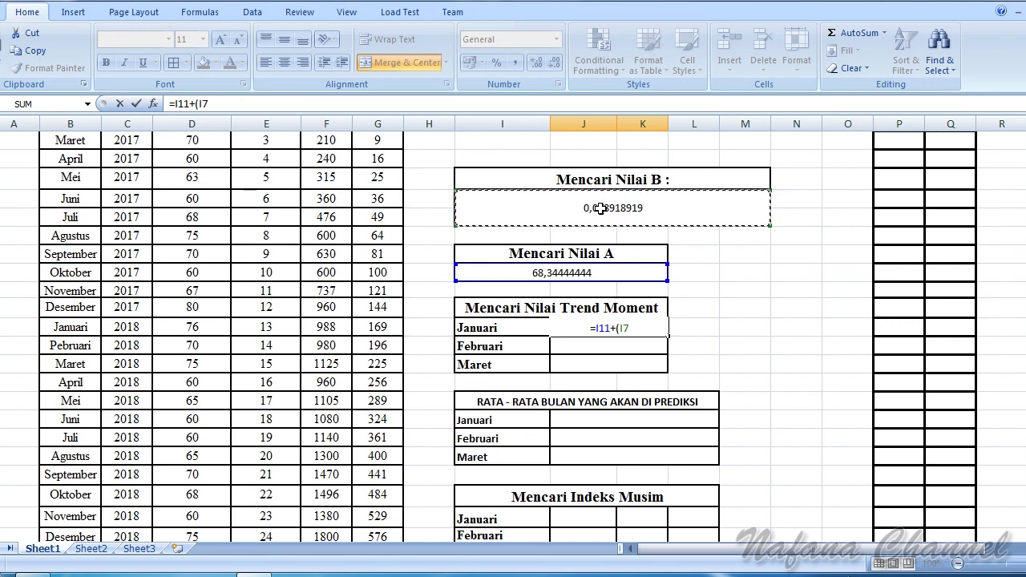
{"action": "type", "text": "*"}
{"action": "type", "text": "3"}
{"action": "type", "text": "7"}
{"action": "scroll", "coordinate": [561, 385], "scroll_direction": "down", "scroll_amount": 4}
{"action": "scroll", "coordinate": [369, 433], "scroll_direction": "down", "scroll_amount": 2}
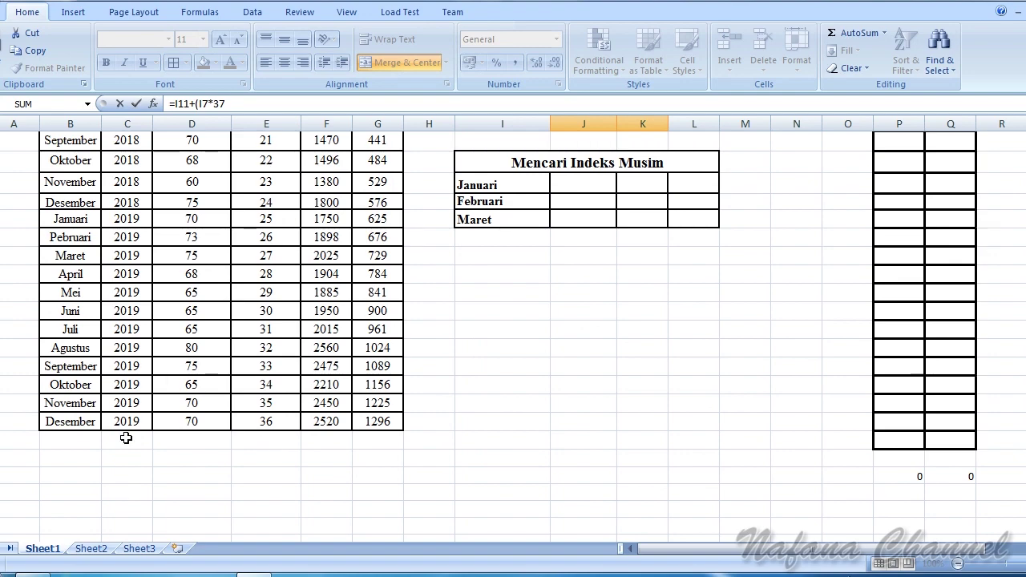
{"action": "scroll", "coordinate": [737, 314], "scroll_direction": "up", "scroll_amount": 1}
{"action": "scroll", "coordinate": [770, 306], "scroll_direction": "up", "scroll_amount": 4}
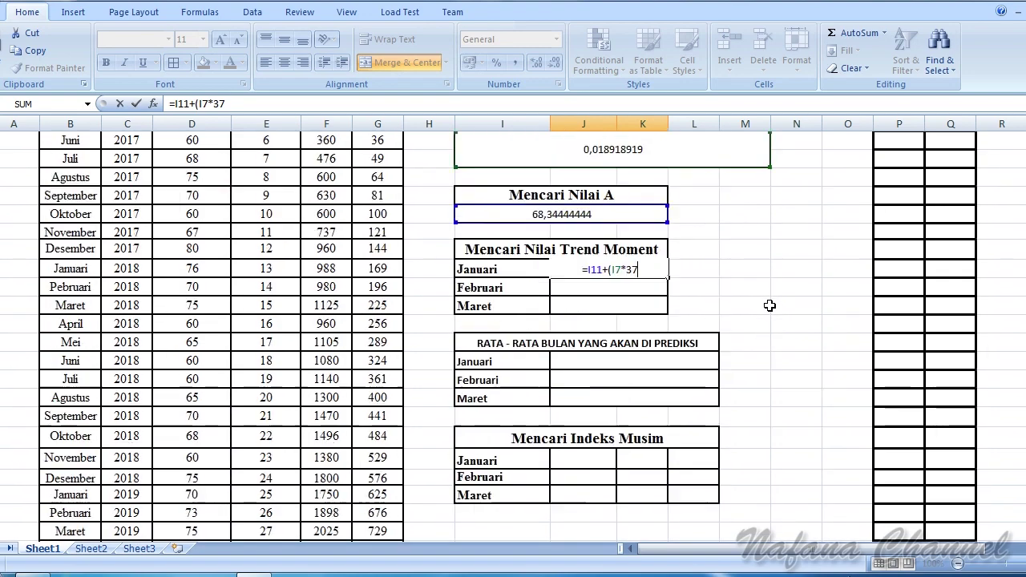
{"action": "scroll", "coordinate": [770, 306], "scroll_direction": "up", "scroll_amount": 1}
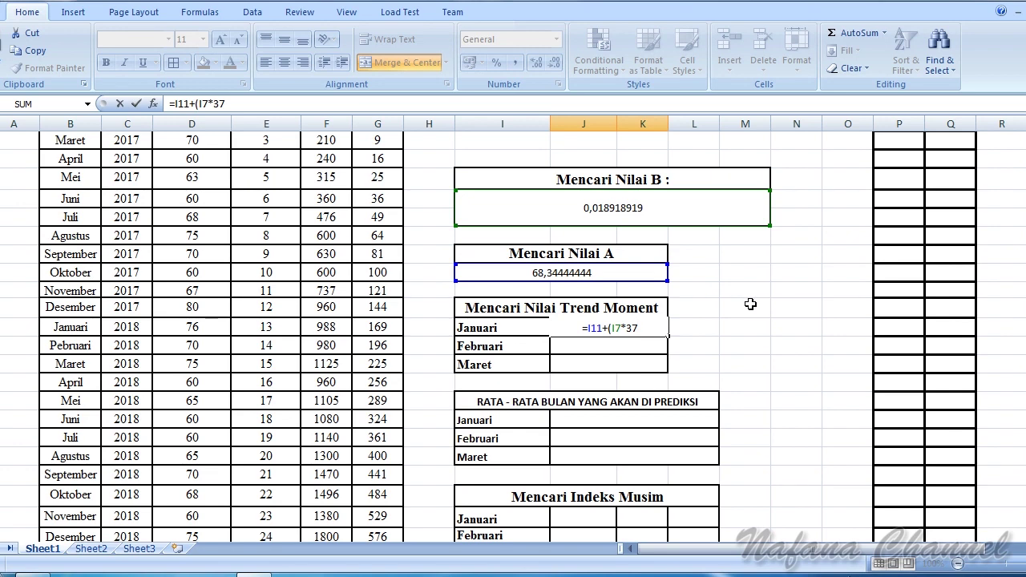
{"action": "type", "text": ")"}
{"action": "key", "text": "Return"}
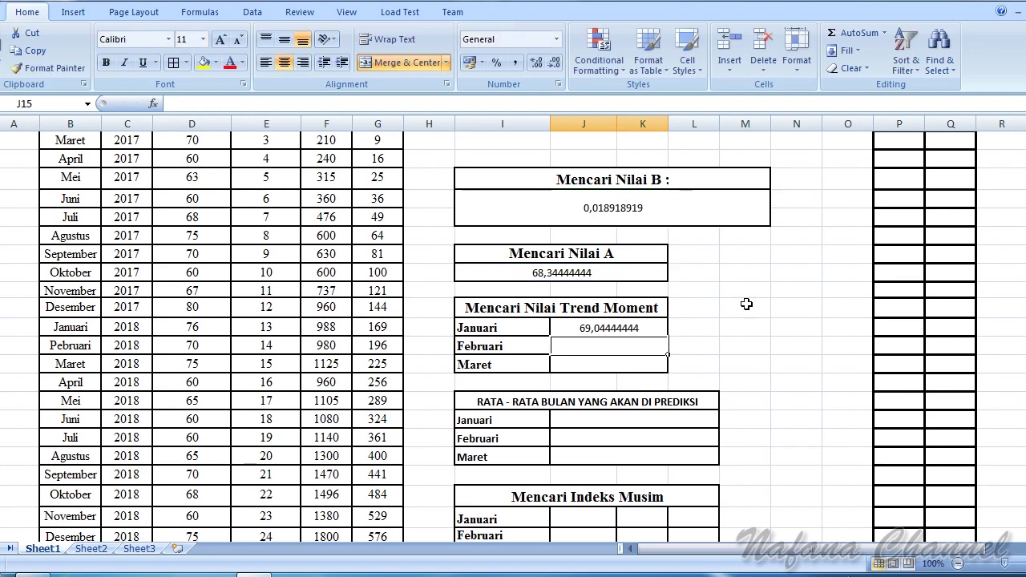
{"action": "scroll", "coordinate": [741, 309], "scroll_direction": "down", "scroll_amount": 1}
{"action": "scroll", "coordinate": [736, 321], "scroll_direction": "down", "scroll_amount": 5}
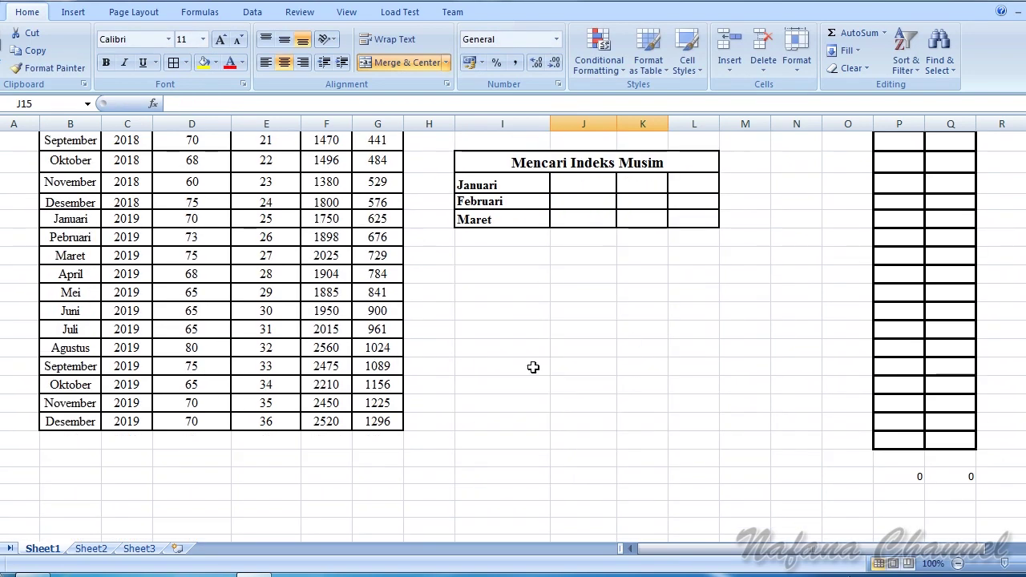
Step: Add a new data row below Desember 2019: Januari, 2020, period 37
{"action": "left_click", "coordinate": [87, 441]}
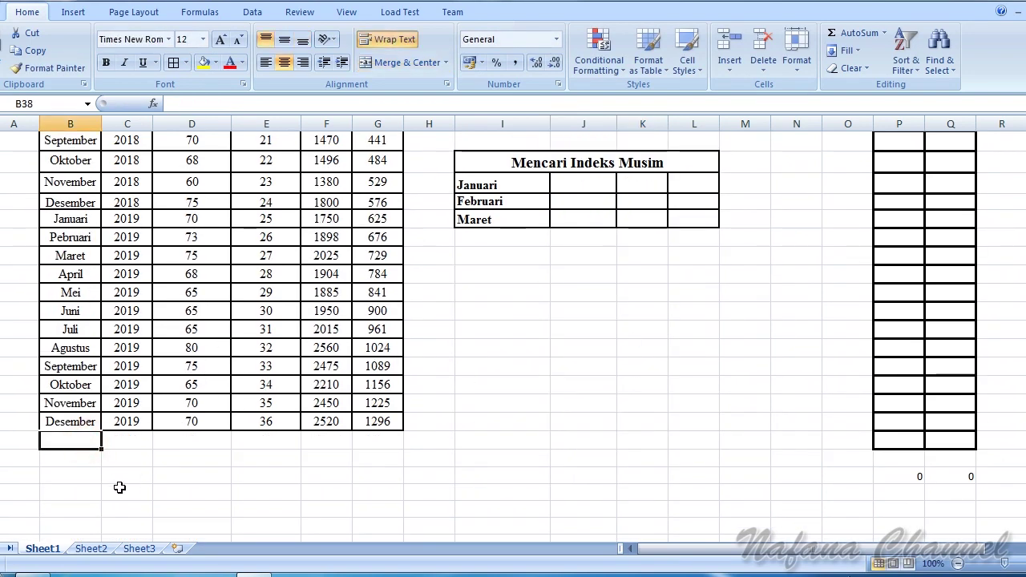
{"action": "type", "text": "Januari"}
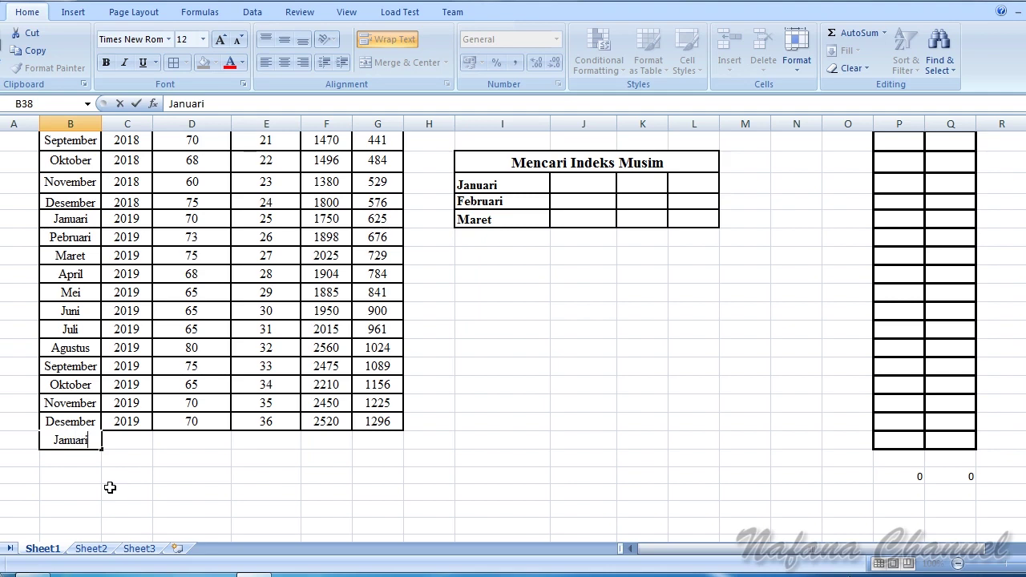
{"action": "key", "text": "Tab"}
{"action": "type", "text": "20"}
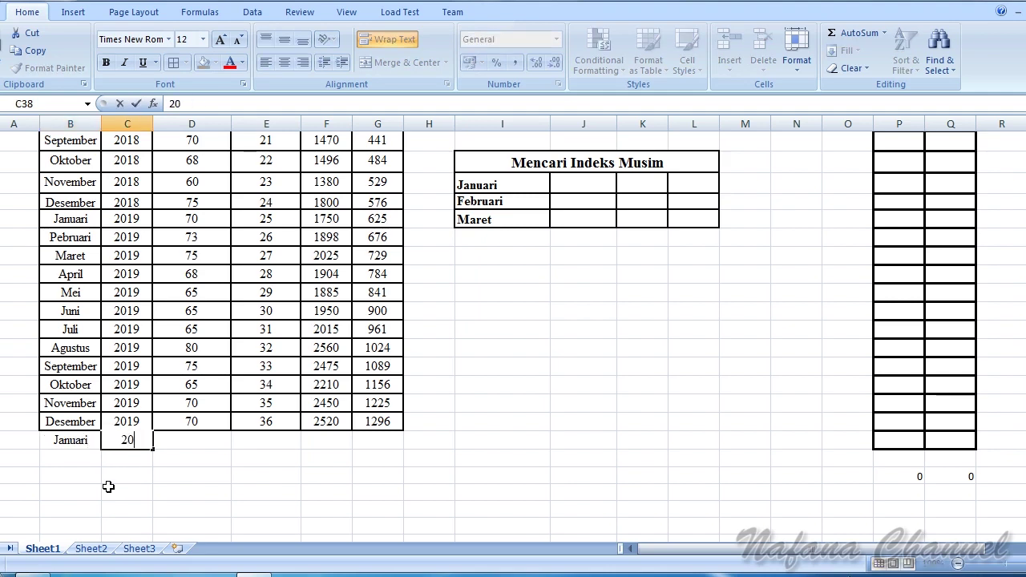
{"action": "type", "text": "20"}
{"action": "key", "text": "Tab"}
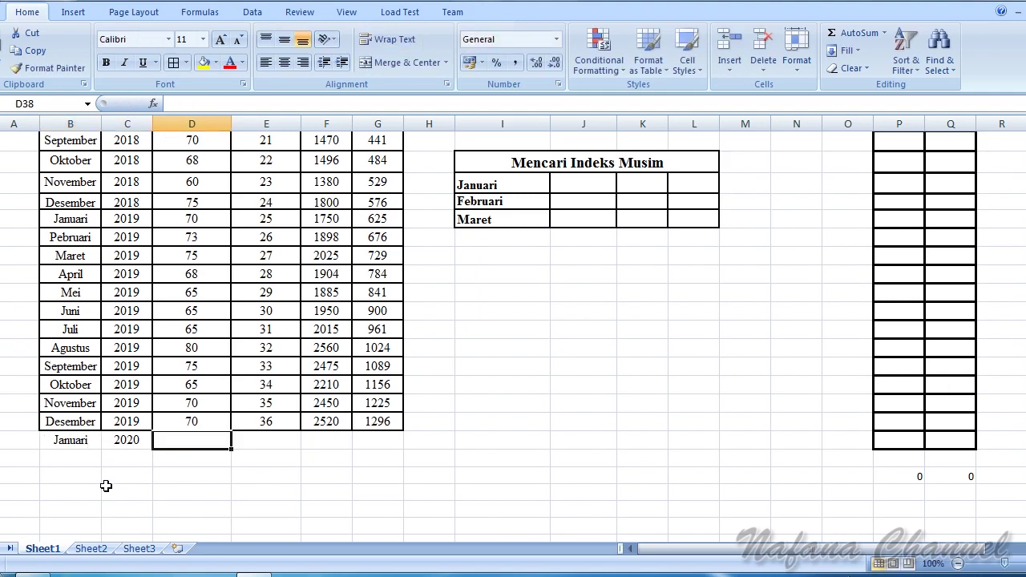
{"action": "key", "text": "Tab"}
{"action": "type", "text": "3"}
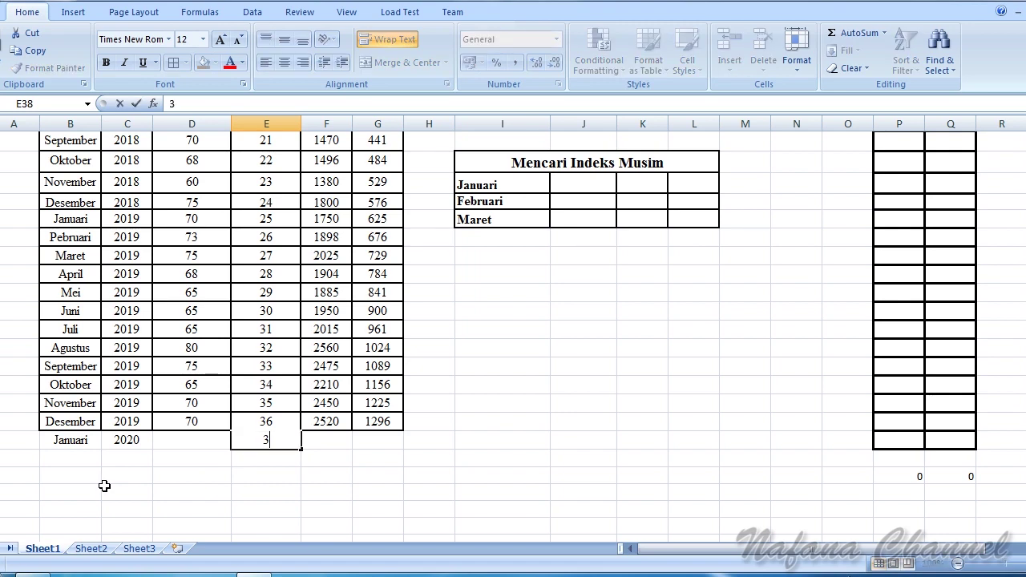
{"action": "left_click", "coordinate": [197, 476]}
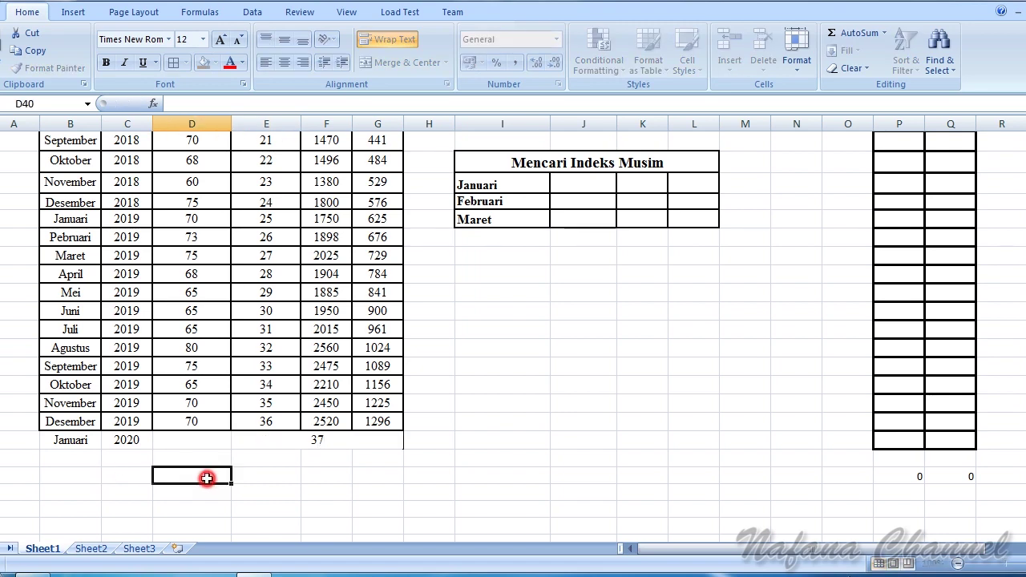
Step: Clear the stray 1369 value and apply All Borders to the new Januari 2020 row
{"action": "left_click", "coordinate": [412, 492]}
{"action": "left_click", "coordinate": [386, 441]}
{"action": "key", "text": "BackSpace"}
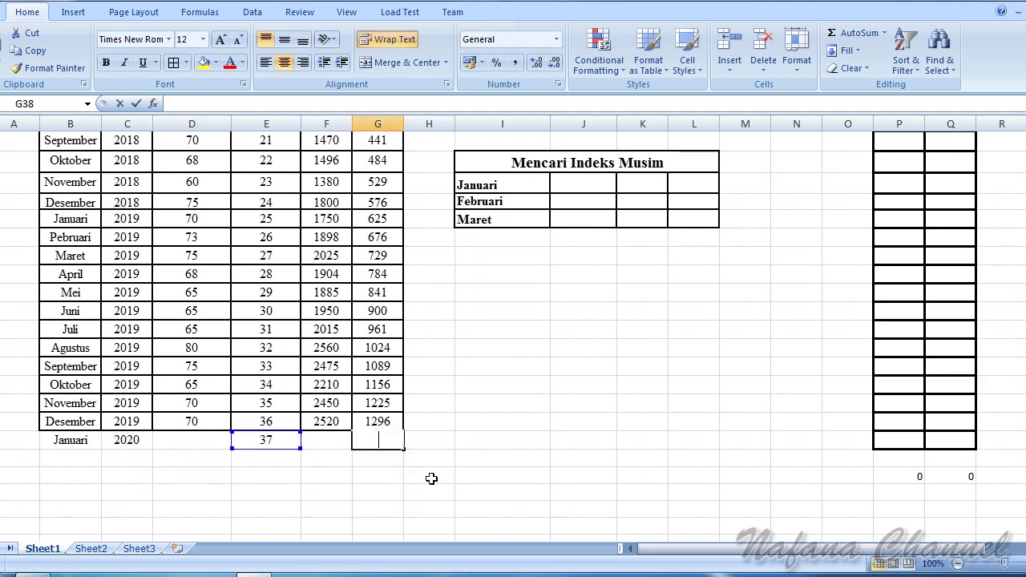
{"action": "left_click", "coordinate": [419, 452]}
{"action": "left_click", "coordinate": [259, 439]}
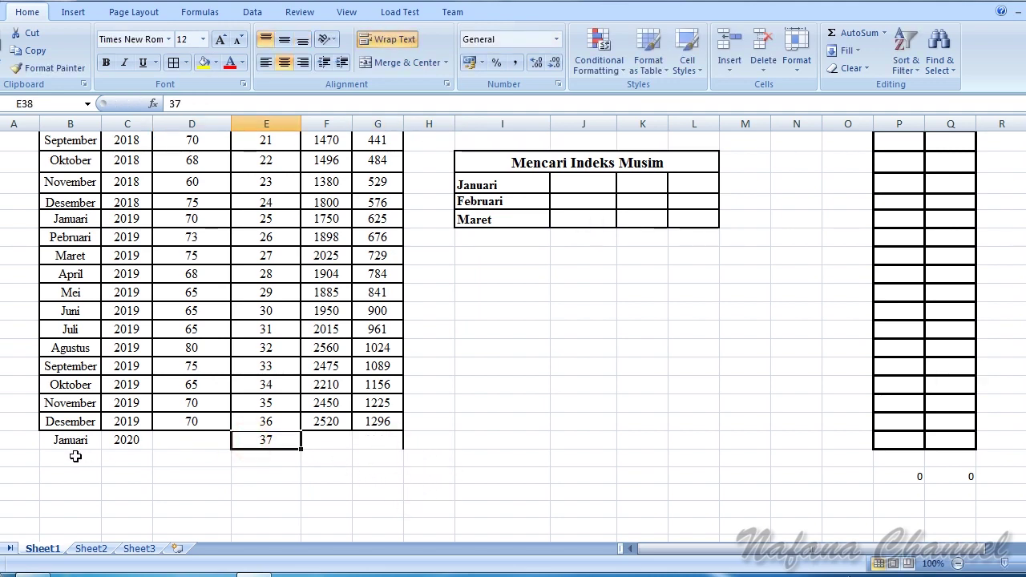
{"action": "left_click_drag", "start_coordinate": [48, 447], "coordinate": [371, 440]}
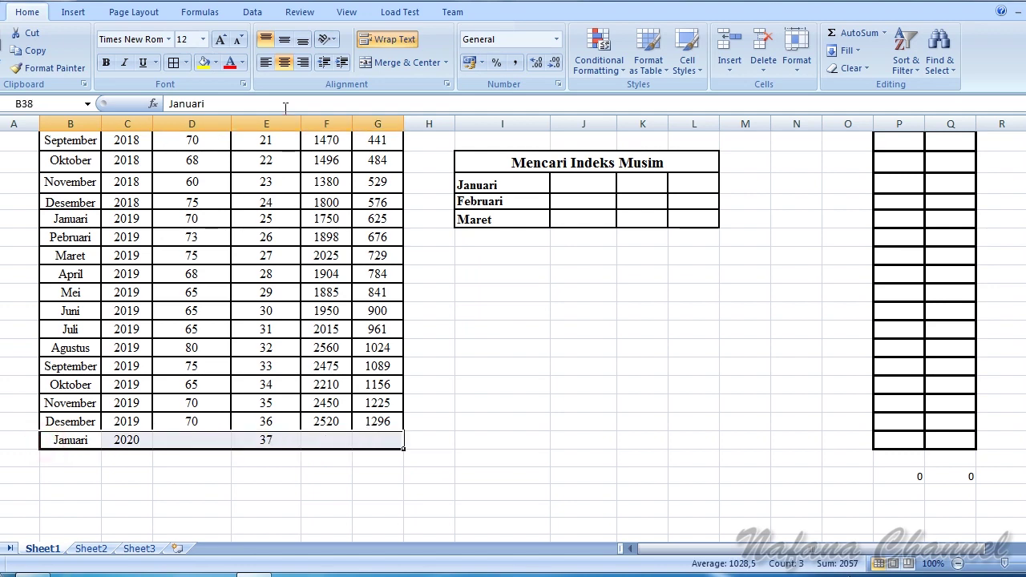
{"action": "left_click", "coordinate": [172, 64]}
{"action": "left_click", "coordinate": [505, 438]}
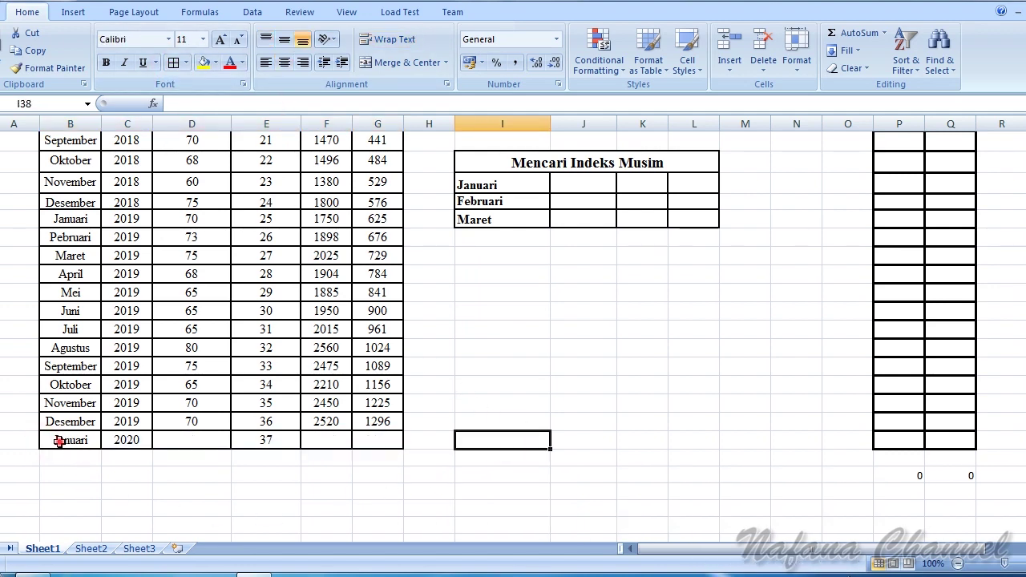
Step: Fill the row down to Februari and Maret 2020, with periods 38 and 39
{"action": "mouse_move", "coordinate": [66, 446]}
{"action": "left_mouse_down"}
{"action": "mouse_move", "coordinate": [390, 441]}
{"action": "mouse_move", "coordinate": [405, 482]}
{"action": "left_mouse_up"}
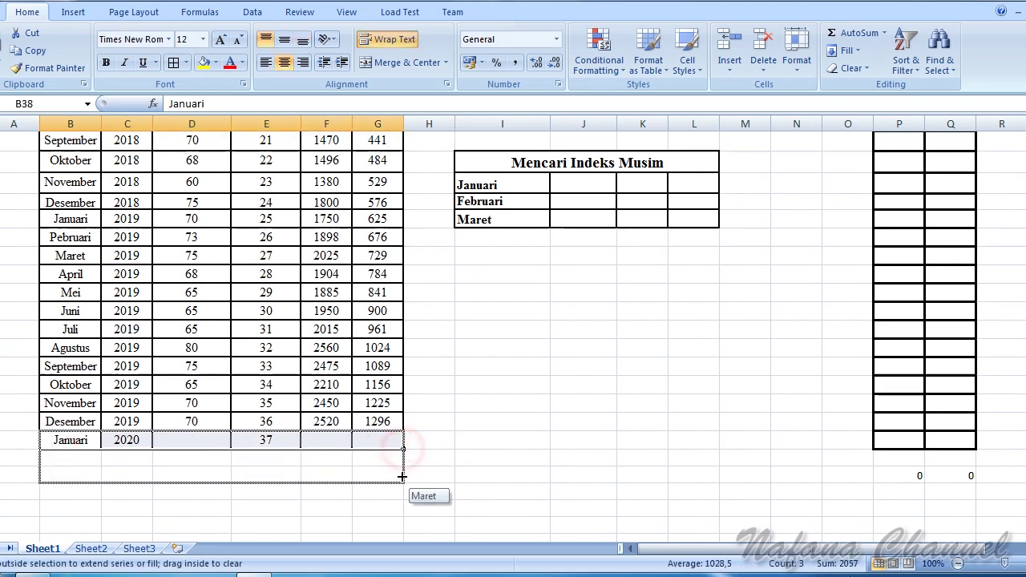
{"action": "left_click", "coordinate": [126, 499]}
{"action": "left_click", "coordinate": [269, 460]}
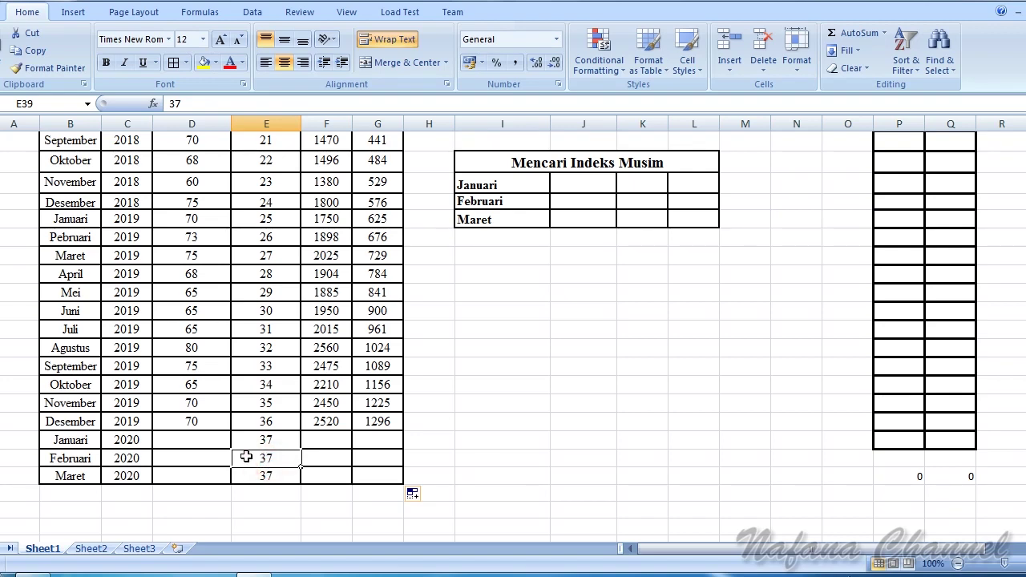
{"action": "type", "text": "38"}
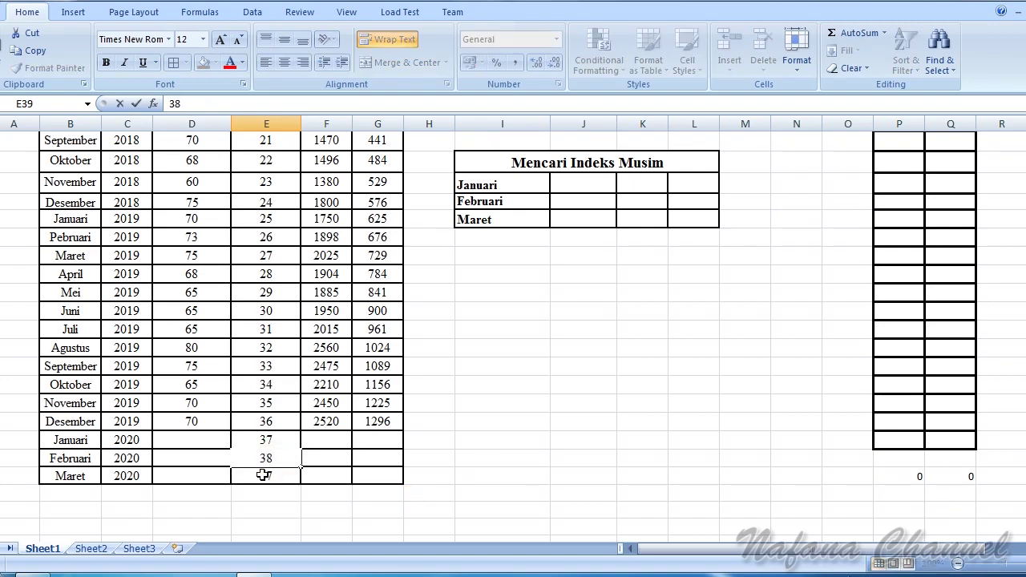
{"action": "left_click", "coordinate": [264, 475]}
{"action": "type", "text": "3"}
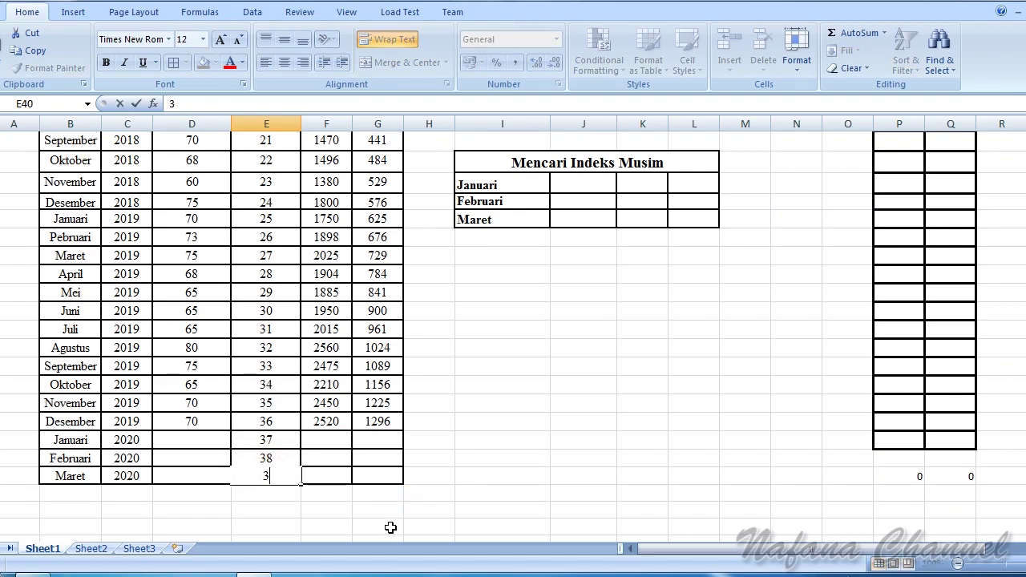
{"action": "type", "text": "9"}
{"action": "left_click", "coordinate": [470, 477]}
{"action": "left_click", "coordinate": [274, 441]}
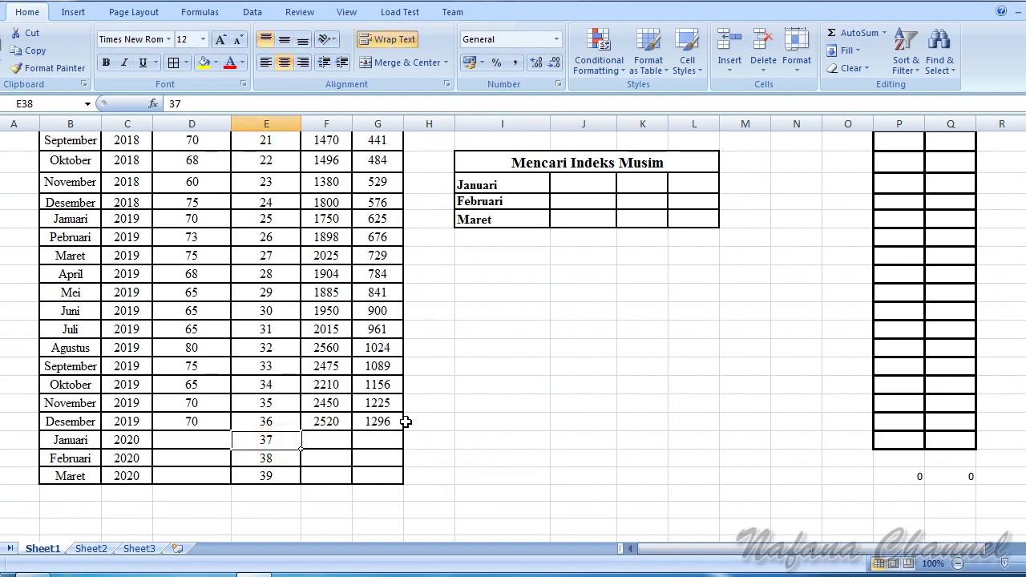
Step: Check the Januari trend moment formula and confirm it unchanged
{"action": "scroll", "coordinate": [717, 395], "scroll_direction": "up", "scroll_amount": 5}
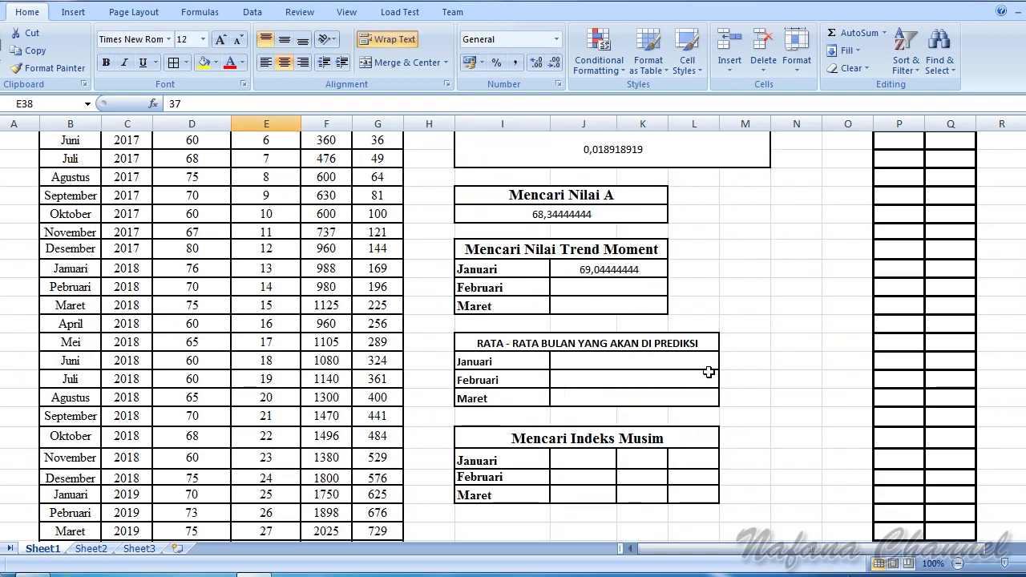
{"action": "left_click", "coordinate": [631, 269]}
{"action": "double_click", "coordinate": [631, 269]}
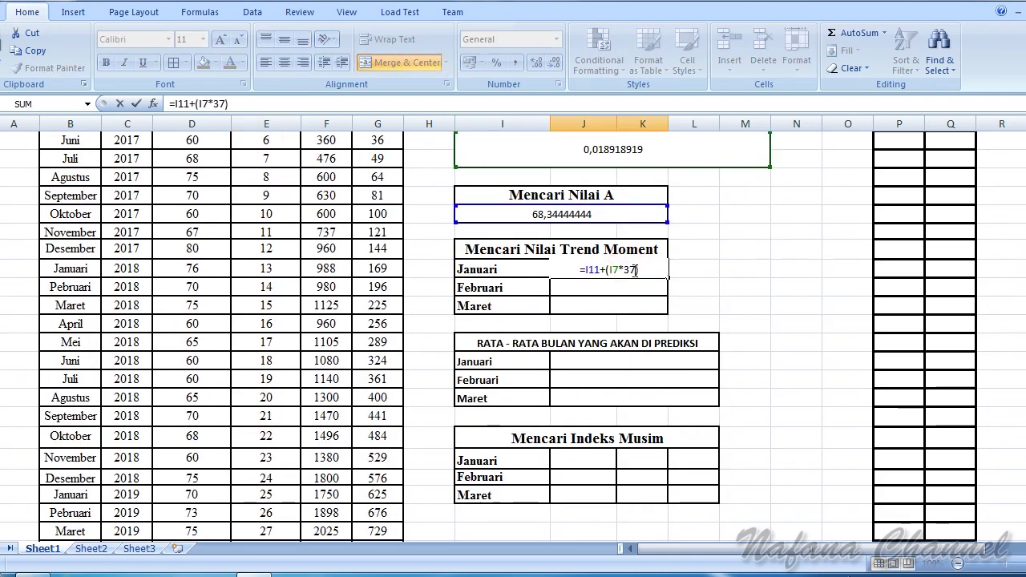
{"action": "scroll", "coordinate": [638, 317], "scroll_direction": "down", "scroll_amount": 2}
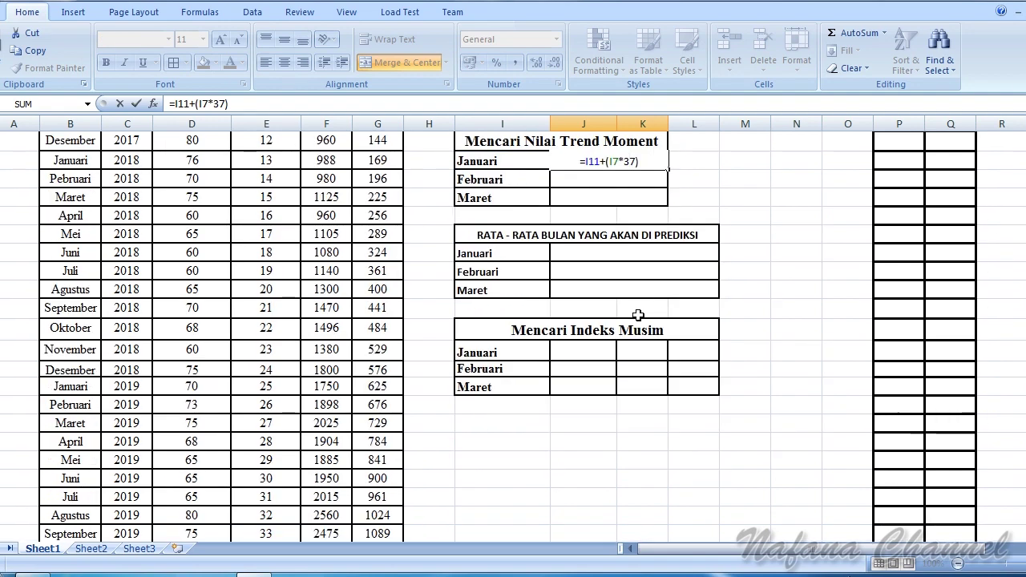
{"action": "scroll", "coordinate": [634, 319], "scroll_direction": "down", "scroll_amount": 3}
{"action": "scroll", "coordinate": [625, 323], "scroll_direction": "up", "scroll_amount": 5}
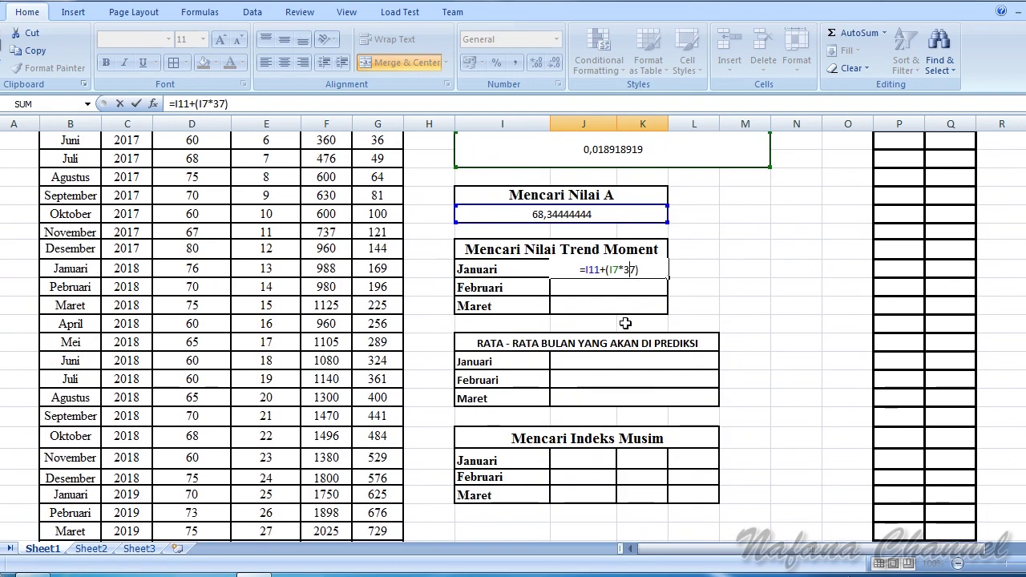
{"action": "key", "text": "Return"}
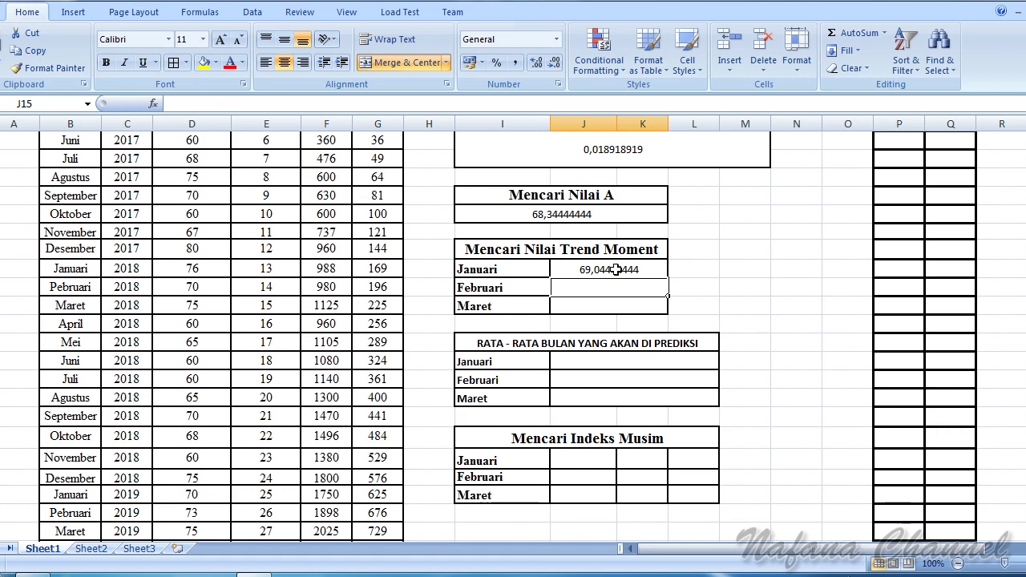
Step: Enter =I11+(I7*E39) in J15, giving a Februari trend moment of 69,06336336
{"action": "left_click", "coordinate": [617, 273]}
{"action": "scroll", "coordinate": [665, 292], "scroll_direction": "up", "scroll_amount": 3}
{"action": "double_click", "coordinate": [635, 348]}
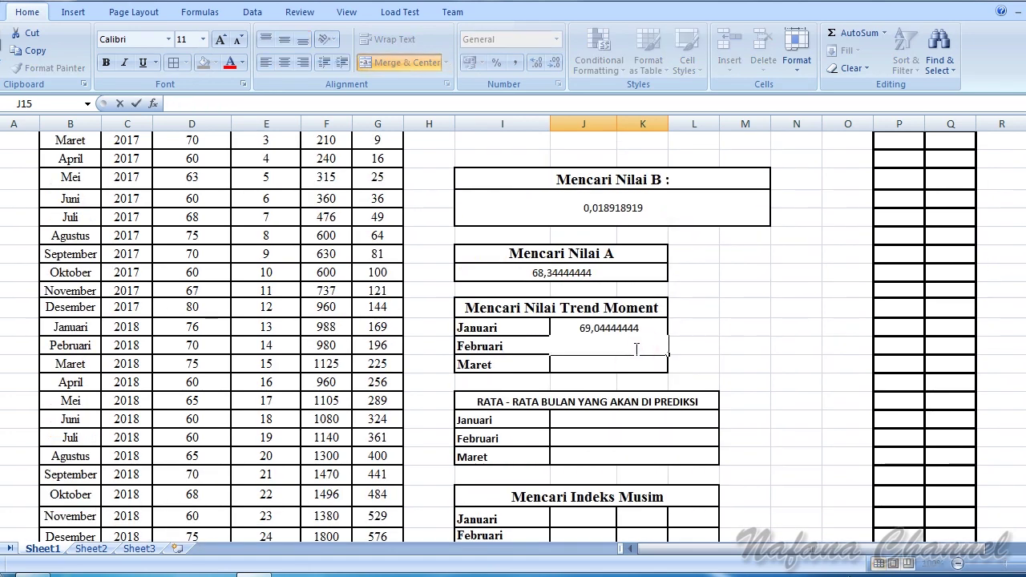
{"action": "type", "text": "="}
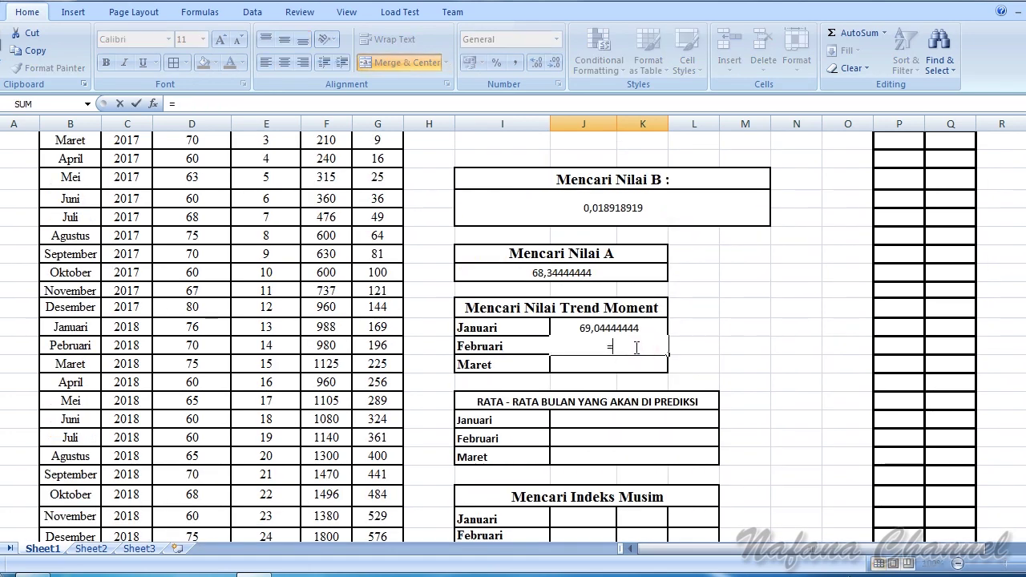
{"action": "left_click", "coordinate": [611, 273]}
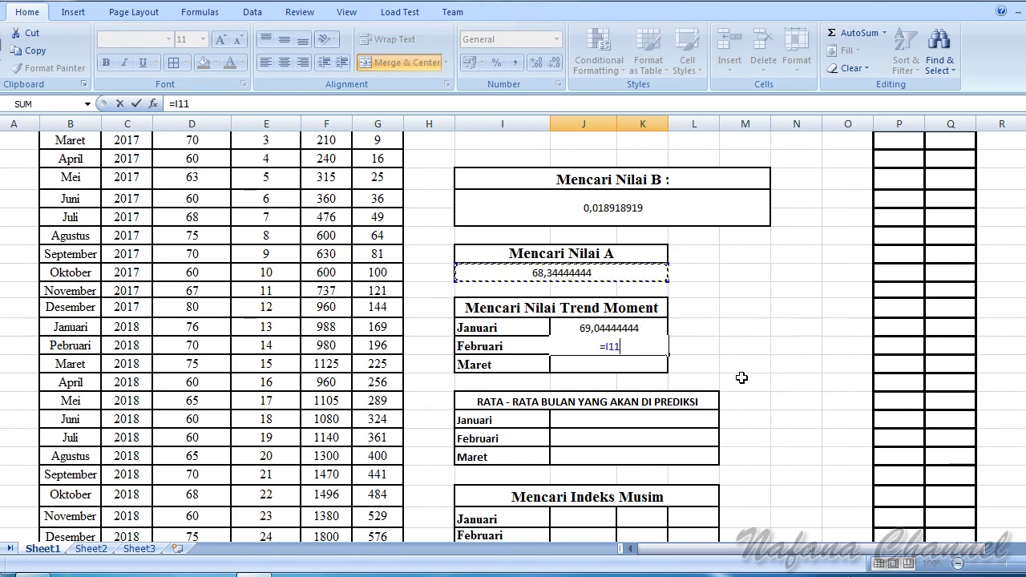
{"action": "type", "text": "+("}
{"action": "left_click", "coordinate": [613, 208]}
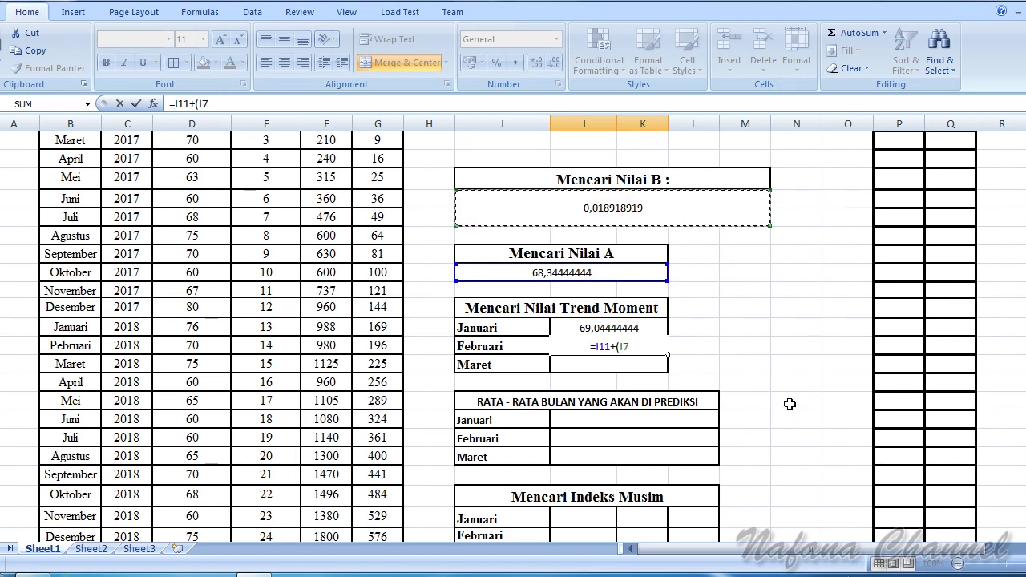
{"action": "type", "text": "*"}
{"action": "scroll", "coordinate": [703, 447], "scroll_direction": "down", "scroll_amount": 6}
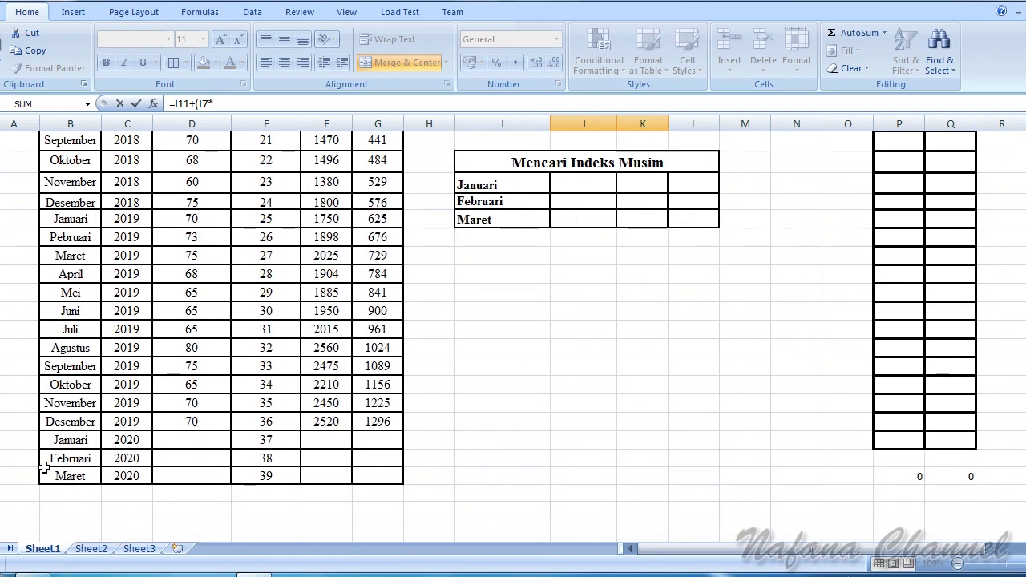
{"action": "left_click", "coordinate": [266, 458]}
{"action": "scroll", "coordinate": [626, 449], "scroll_direction": "up", "scroll_amount": 2}
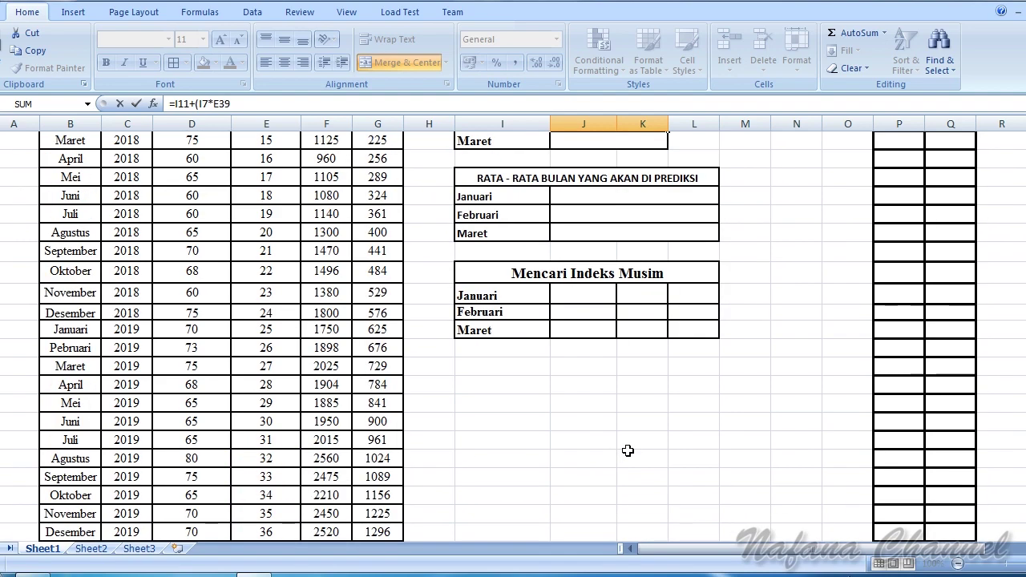
{"action": "scroll", "coordinate": [628, 451], "scroll_direction": "up", "scroll_amount": 3}
{"action": "type", "text": ")"}
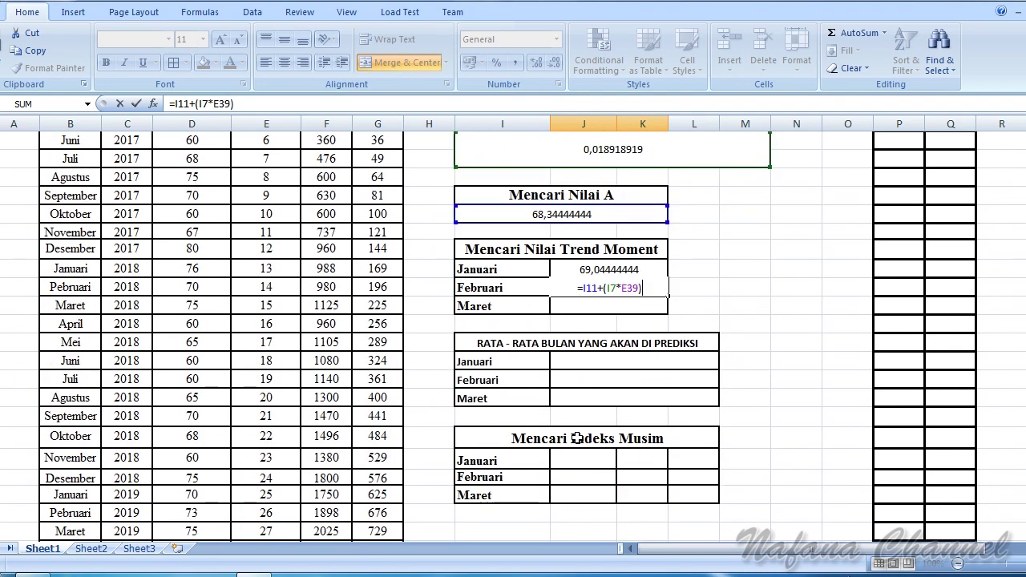
{"action": "key", "text": "Return"}
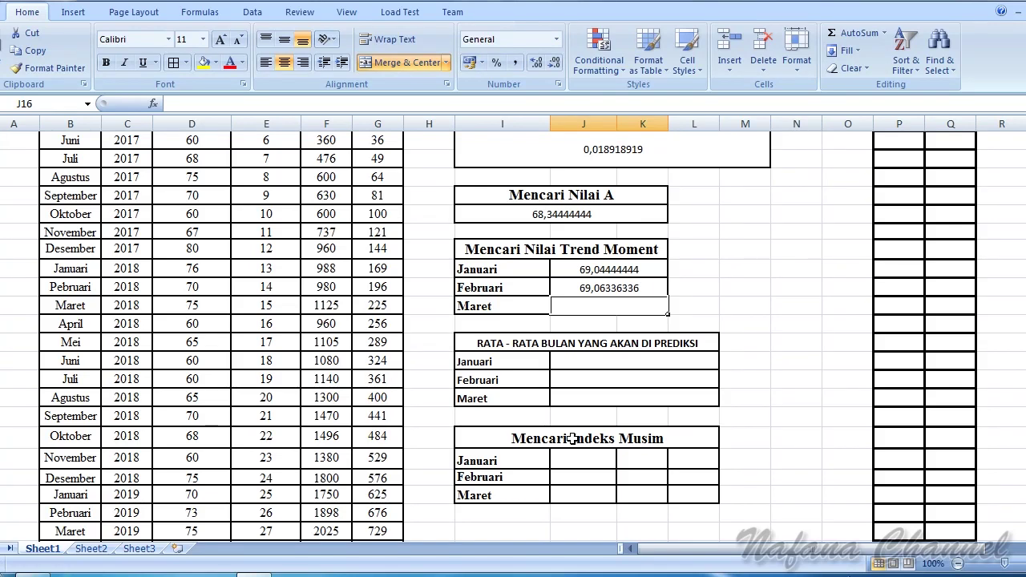
Step: Enter =I11+(I7*E40) in J16, giving a Maret trend moment of 69,08228228
{"action": "left_click", "coordinate": [605, 309]}
{"action": "type", "text": "="}
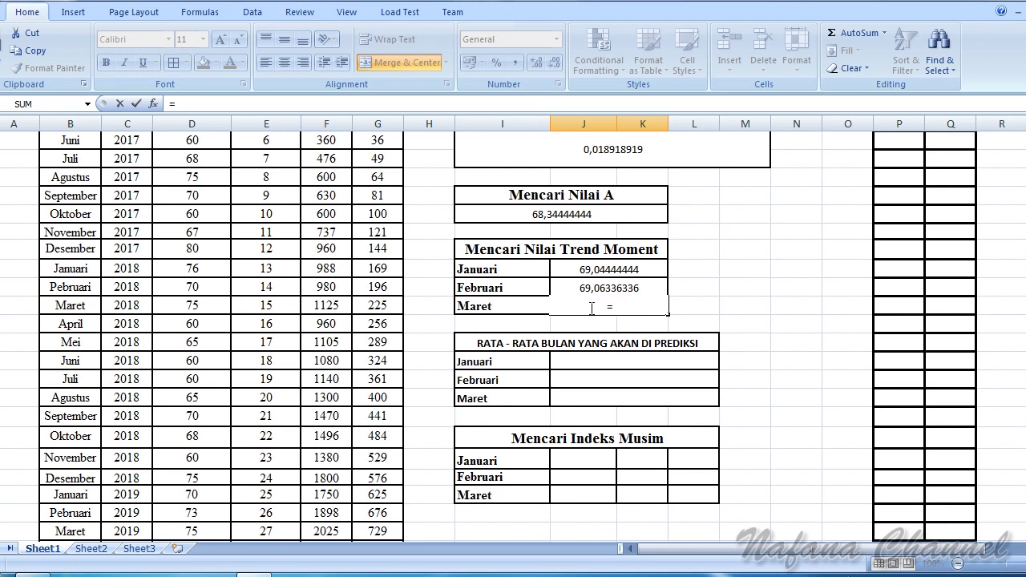
{"action": "left_click", "coordinate": [593, 214]}
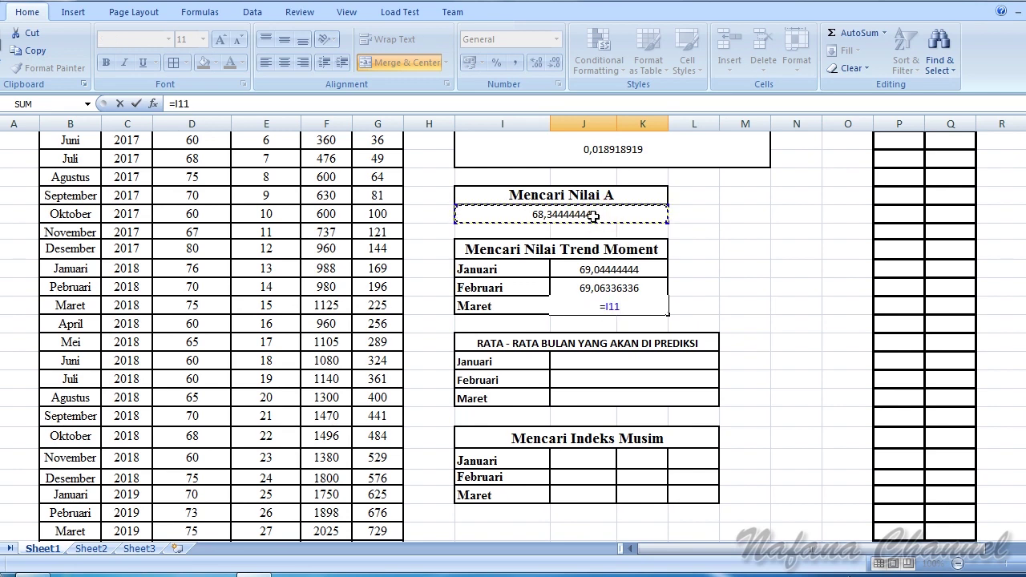
{"action": "type", "text": "+"}
{"action": "type", "text": "("}
{"action": "left_click", "coordinate": [613, 152]}
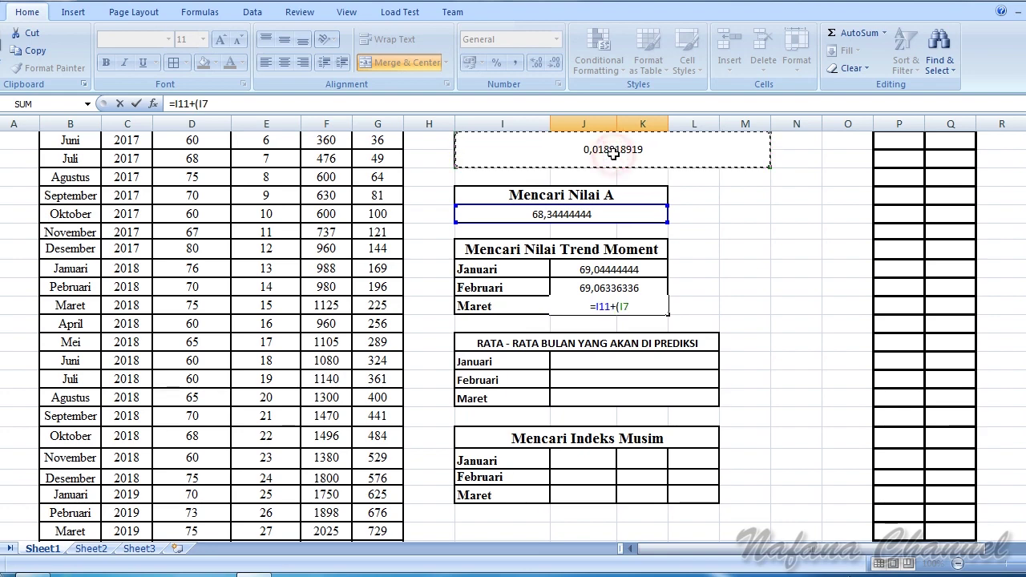
{"action": "type", "text": "*"}
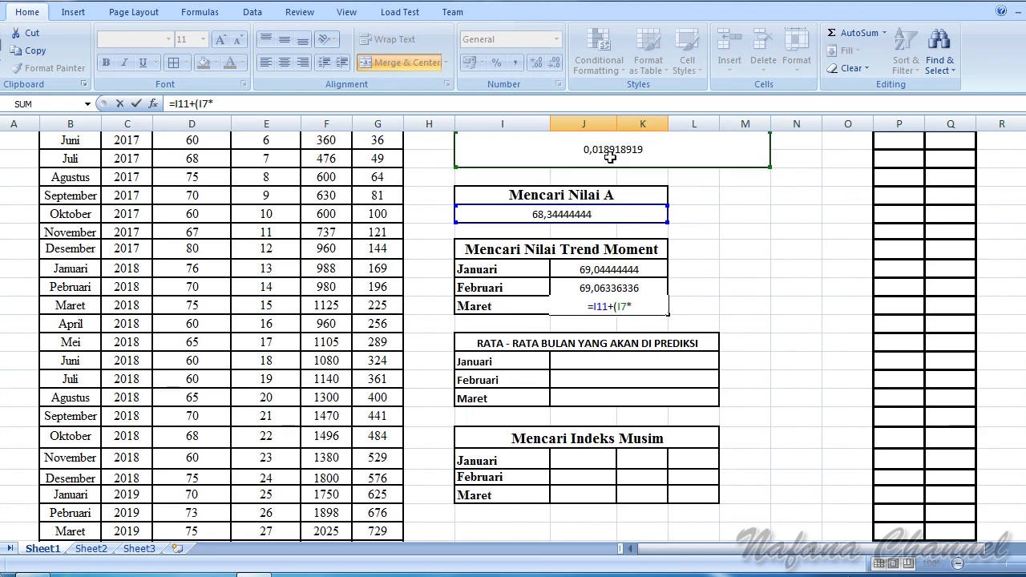
{"action": "scroll", "coordinate": [545, 264], "scroll_direction": "down", "scroll_amount": 4}
{"action": "scroll", "coordinate": [508, 329], "scroll_direction": "down", "scroll_amount": 1}
{"action": "scroll", "coordinate": [508, 341], "scroll_direction": "down", "scroll_amount": 4}
{"action": "scroll", "coordinate": [508, 342], "scroll_direction": "down", "scroll_amount": 1}
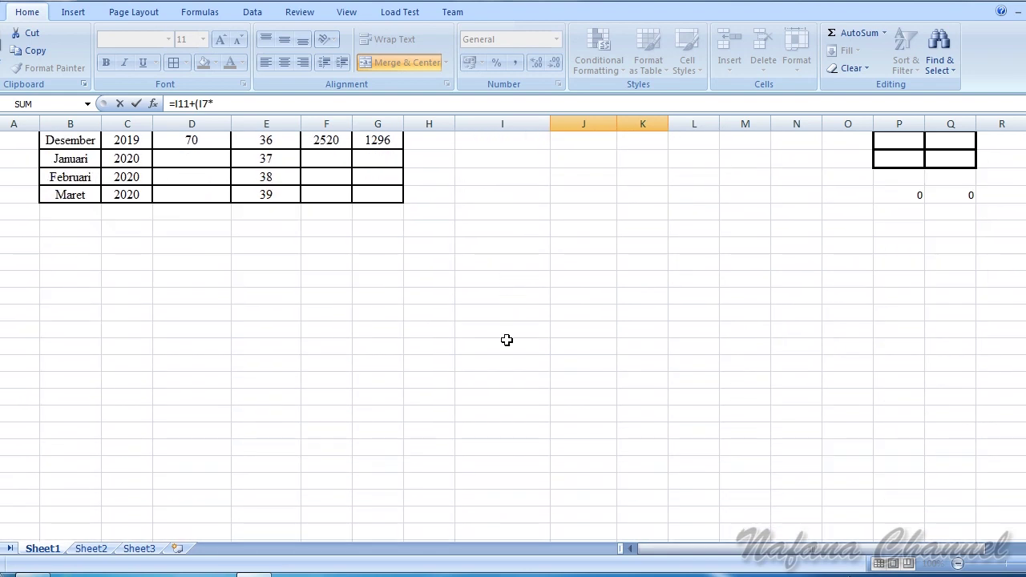
{"action": "scroll", "coordinate": [509, 341], "scroll_direction": "up", "scroll_amount": 3}
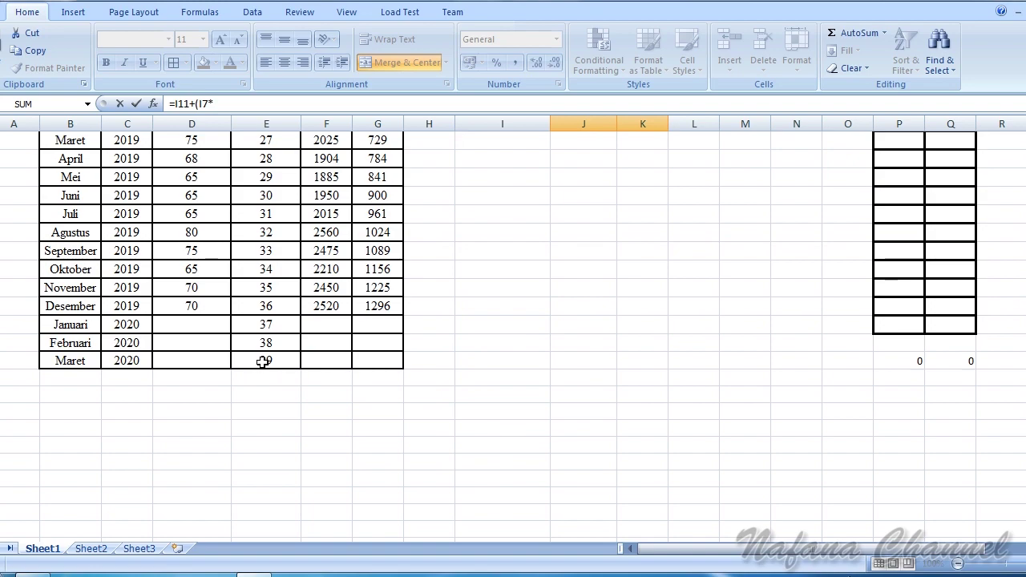
{"action": "left_click", "coordinate": [263, 362]}
{"action": "scroll", "coordinate": [779, 271], "scroll_direction": "up", "scroll_amount": 6}
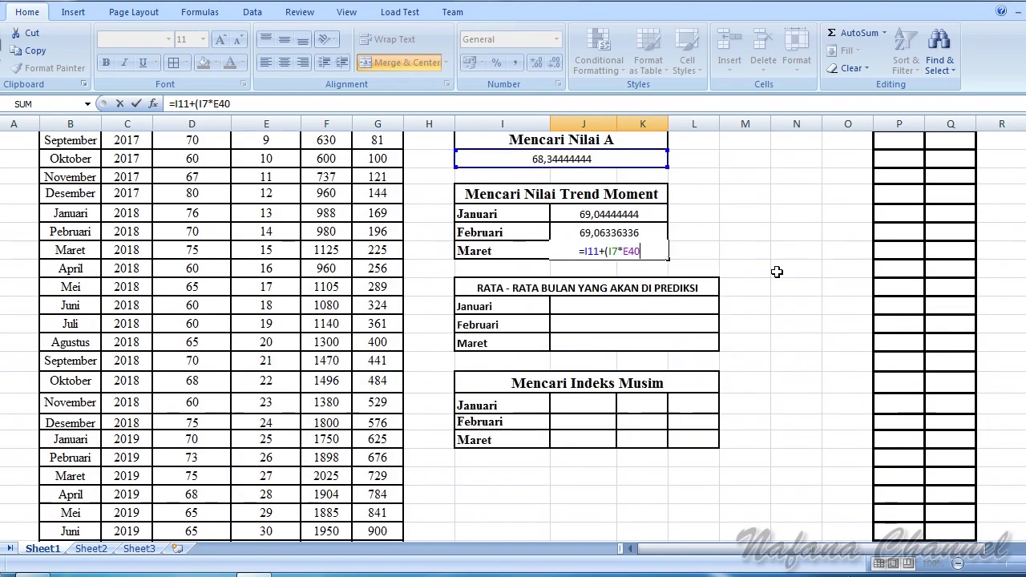
{"action": "scroll", "coordinate": [774, 270], "scroll_direction": "up", "scroll_amount": 1}
{"action": "type", "text": ")"}
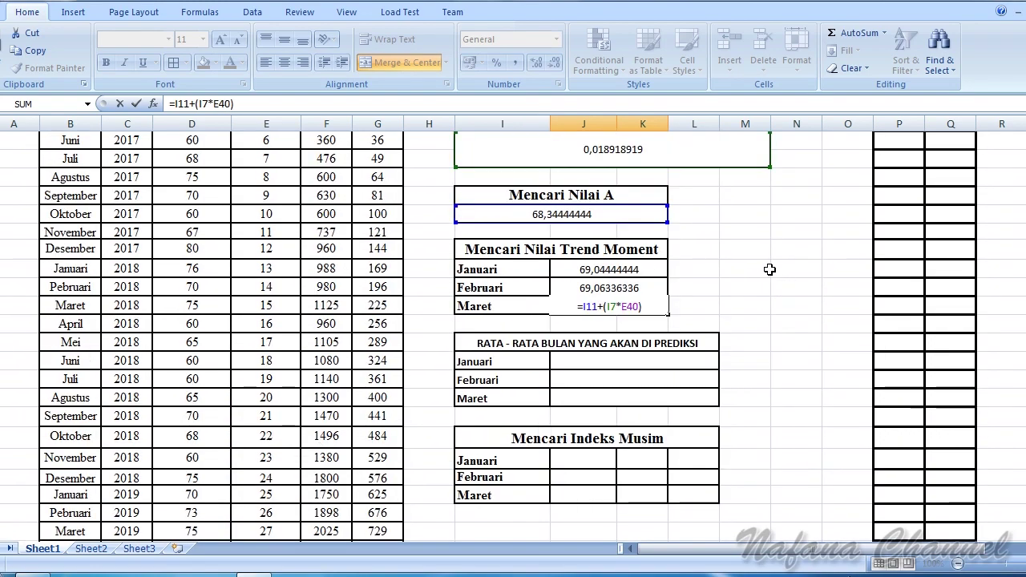
{"action": "key", "text": "Return"}
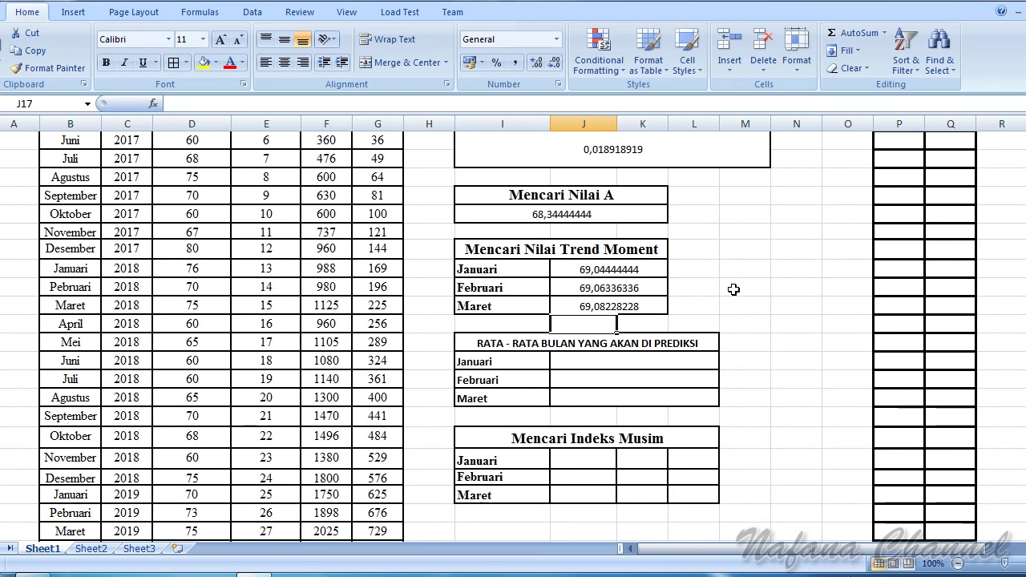
{"action": "left_click", "coordinate": [762, 294]}
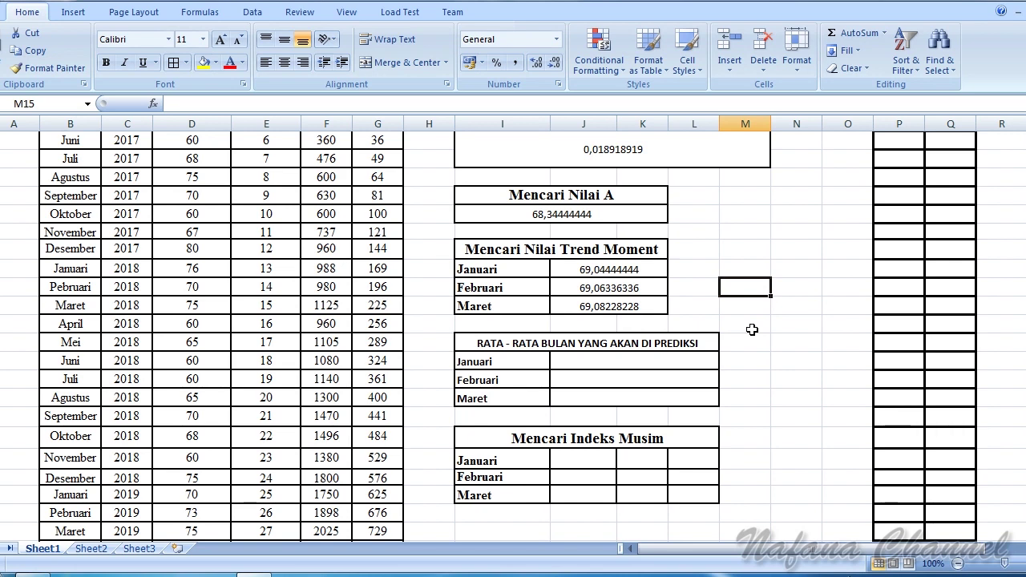
Step: Enter =AVERAGE(D2;D26;D14) in J19, averaging the three Januari sales to 75,33333333
{"action": "scroll", "coordinate": [754, 330], "scroll_direction": "up", "scroll_amount": 1}
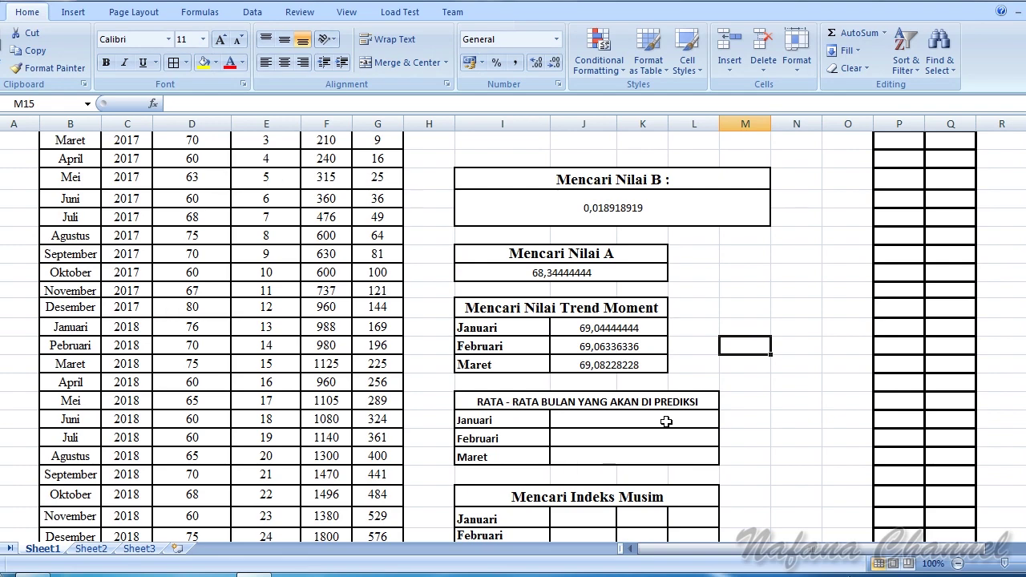
{"action": "left_click", "coordinate": [666, 422]}
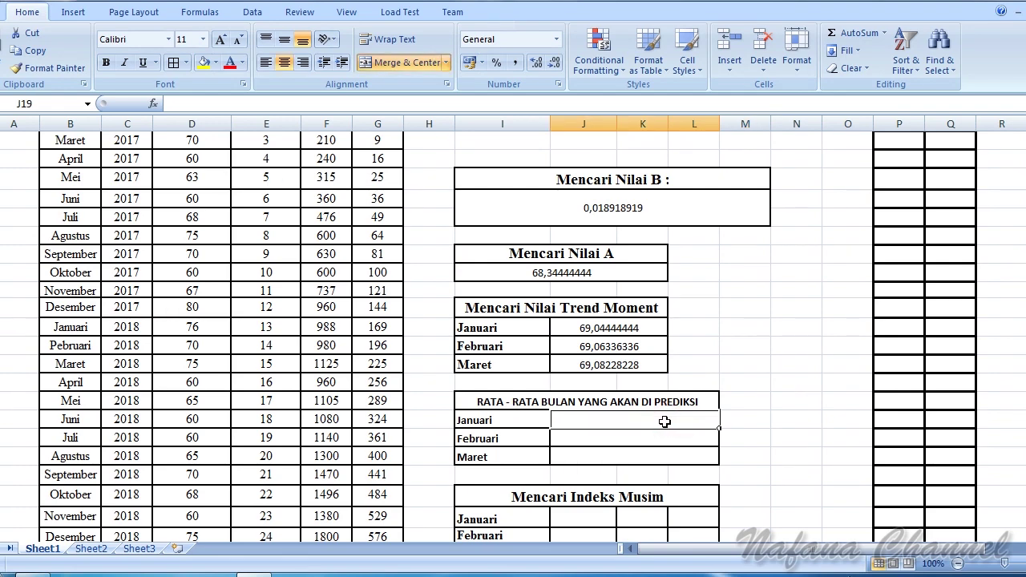
{"action": "scroll", "coordinate": [664, 422], "scroll_direction": "down", "scroll_amount": 2}
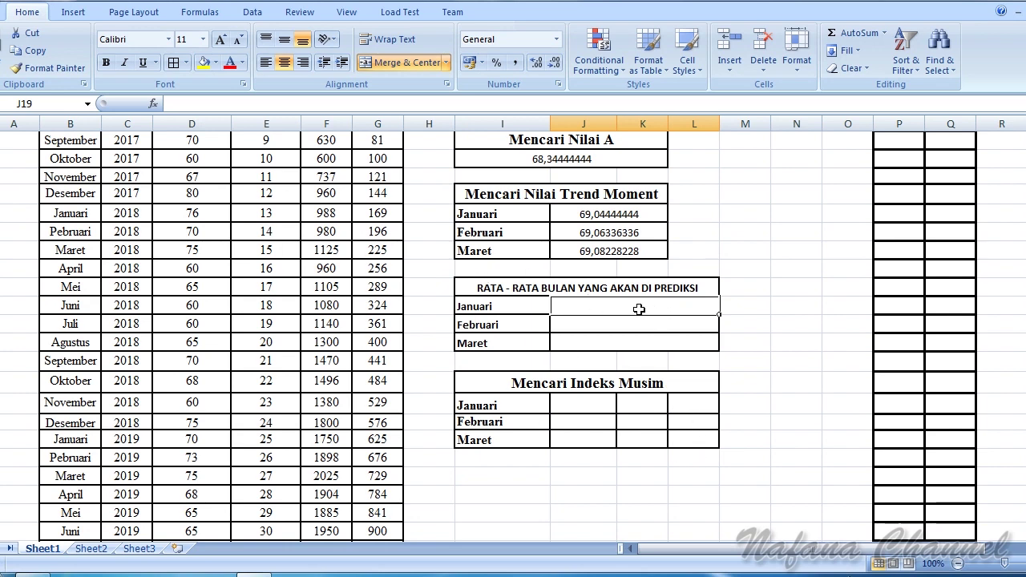
{"action": "type", "text": "="}
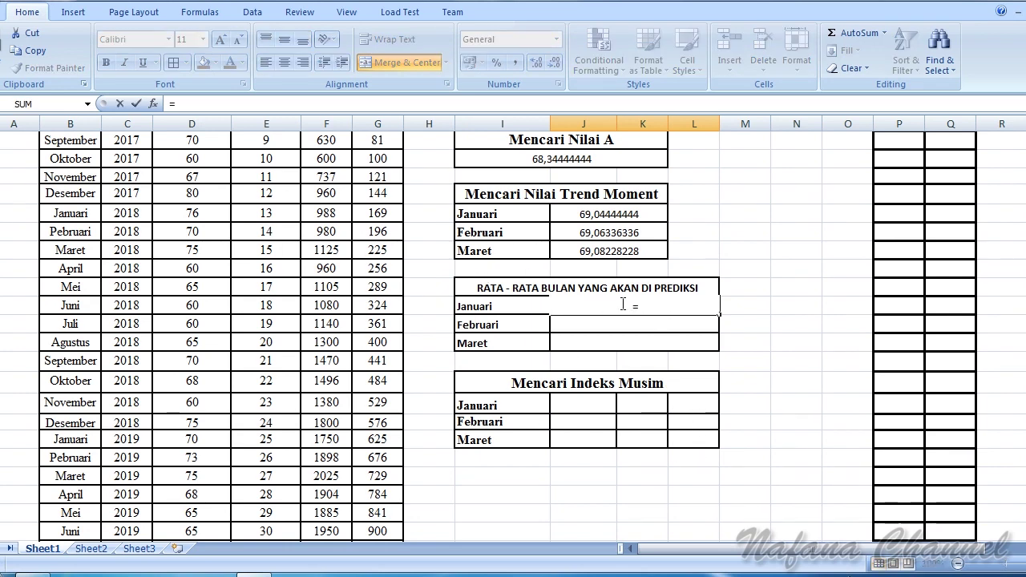
{"action": "type", "text": "AVERA"}
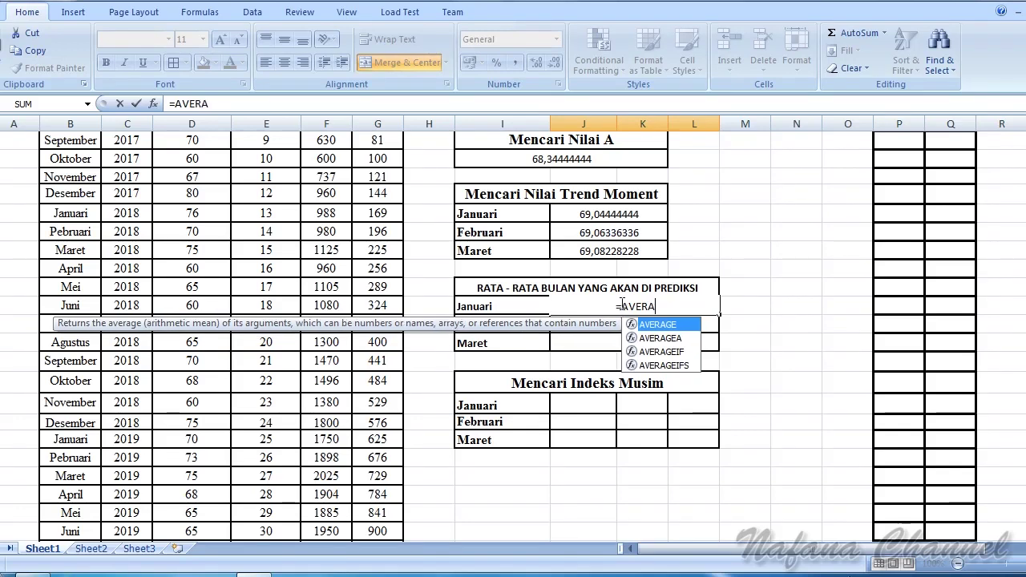
{"action": "type", "text": "GE"}
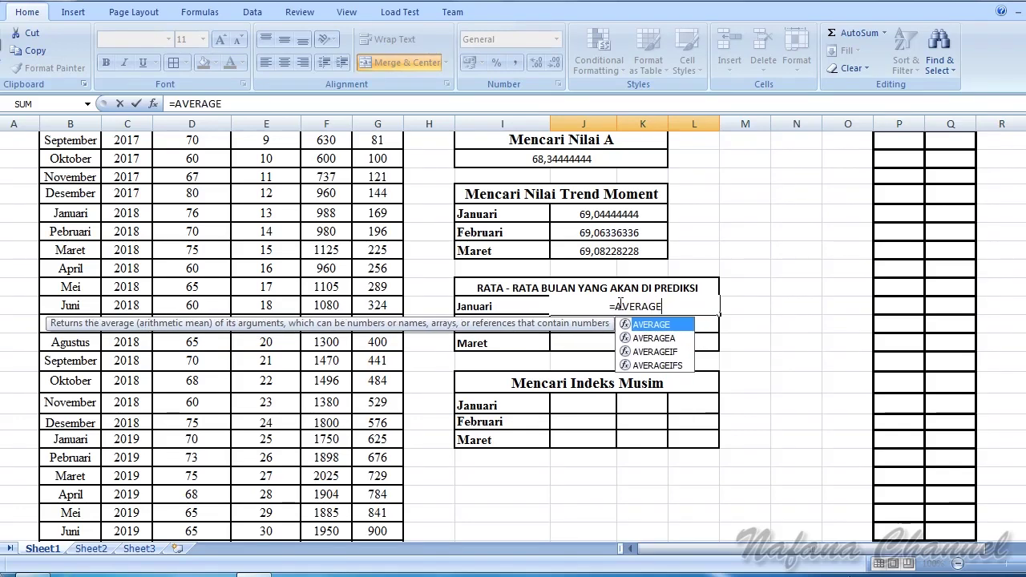
{"action": "type", "text": "("}
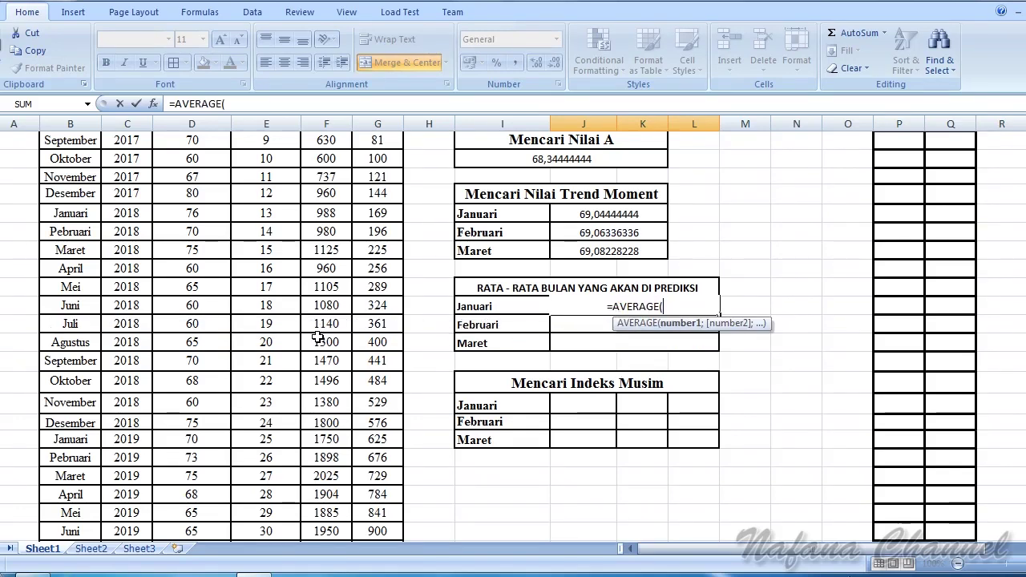
{"action": "scroll", "coordinate": [318, 337], "scroll_direction": "up", "scroll_amount": 3}
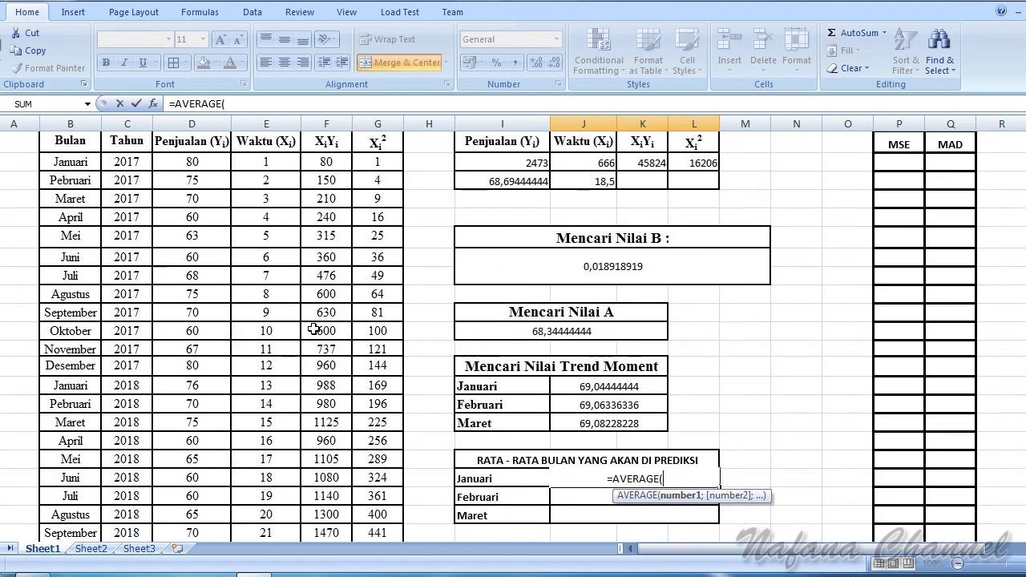
{"action": "left_click", "coordinate": [198, 164]}
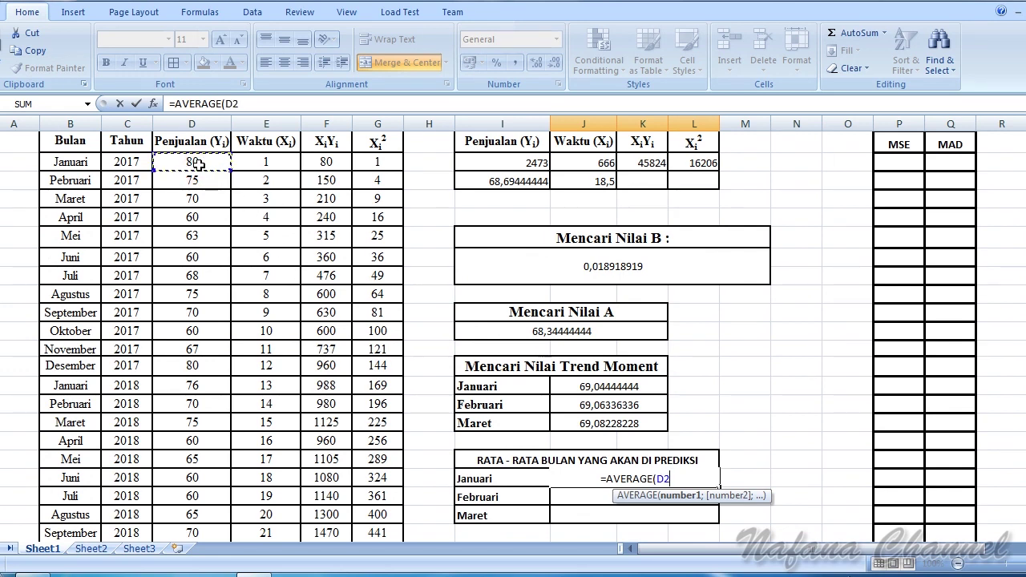
{"action": "type", "text": ";"}
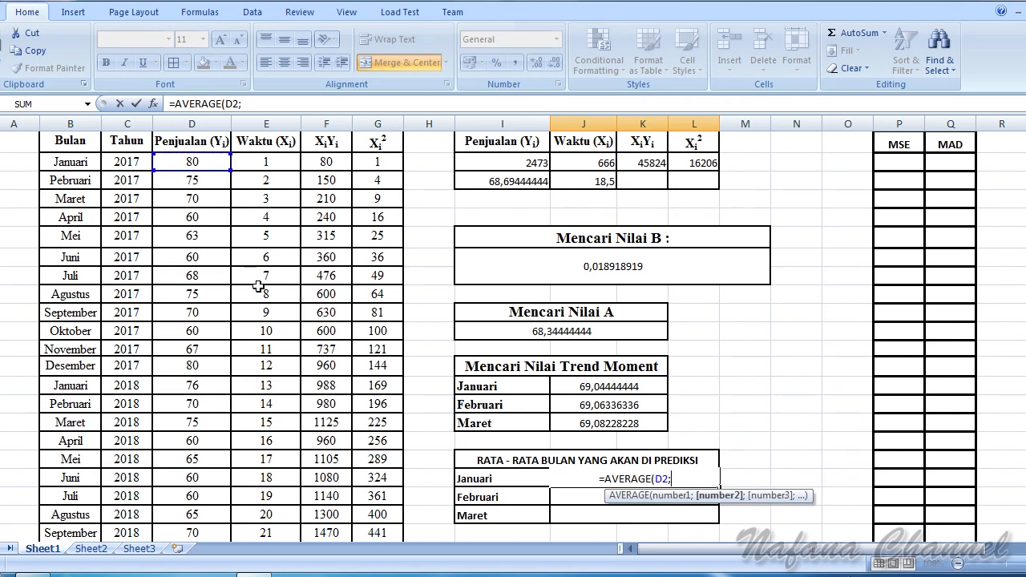
{"action": "scroll", "coordinate": [251, 260], "scroll_direction": "down", "scroll_amount": 3}
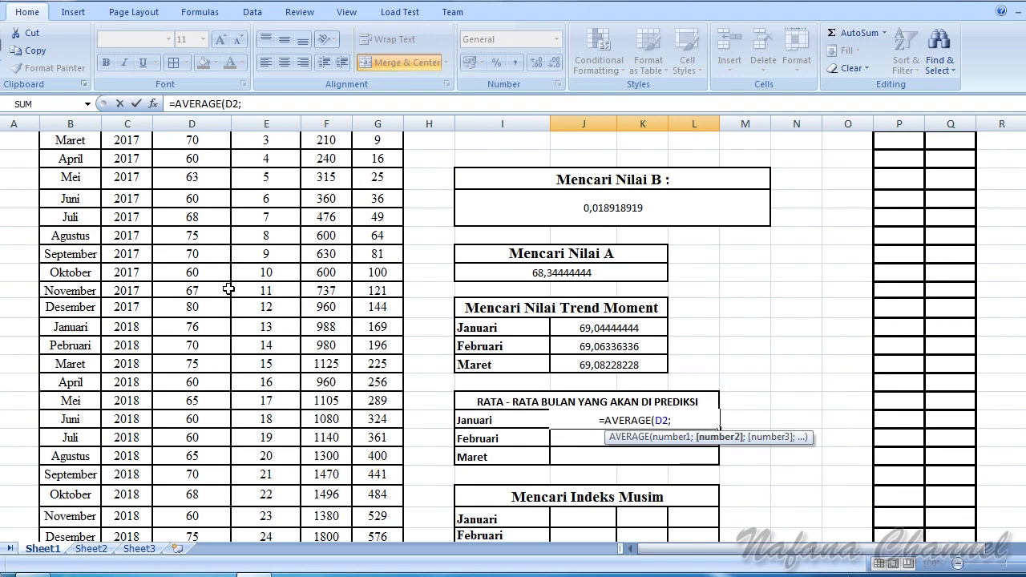
{"action": "left_click", "coordinate": [193, 326]}
{"action": "scroll", "coordinate": [258, 326], "scroll_direction": "down", "scroll_amount": 3}
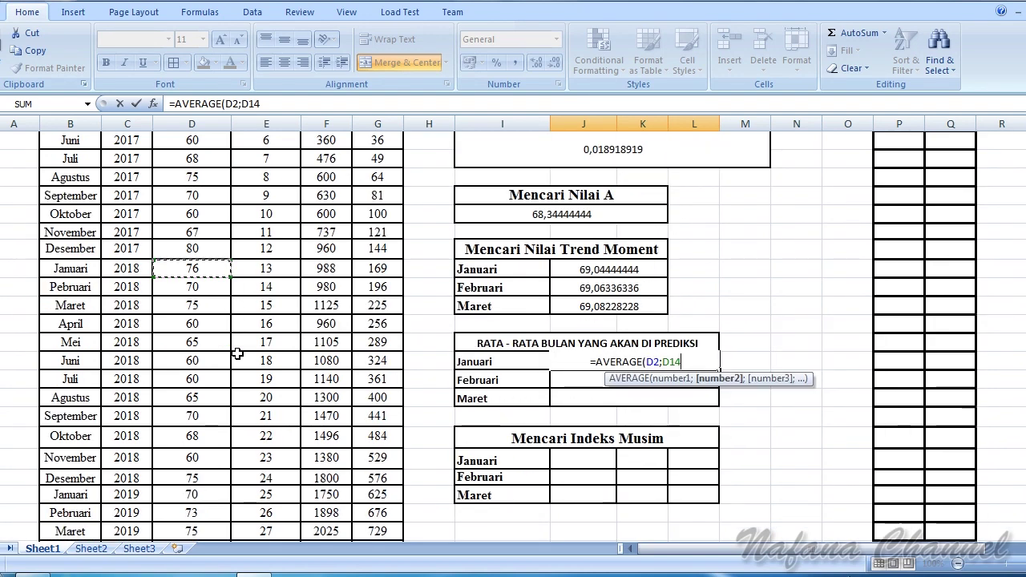
{"action": "scroll", "coordinate": [297, 355], "scroll_direction": "down", "scroll_amount": 6}
{"action": "left_click", "coordinate": [210, 388]}
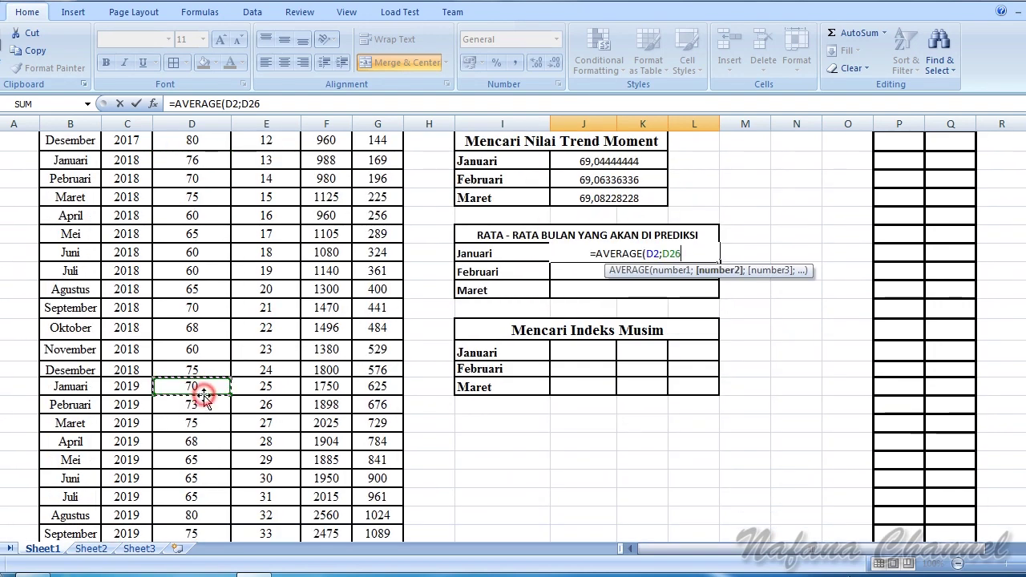
{"action": "scroll", "coordinate": [245, 377], "scroll_direction": "up", "scroll_amount": 2}
{"action": "type", "text": ";"}
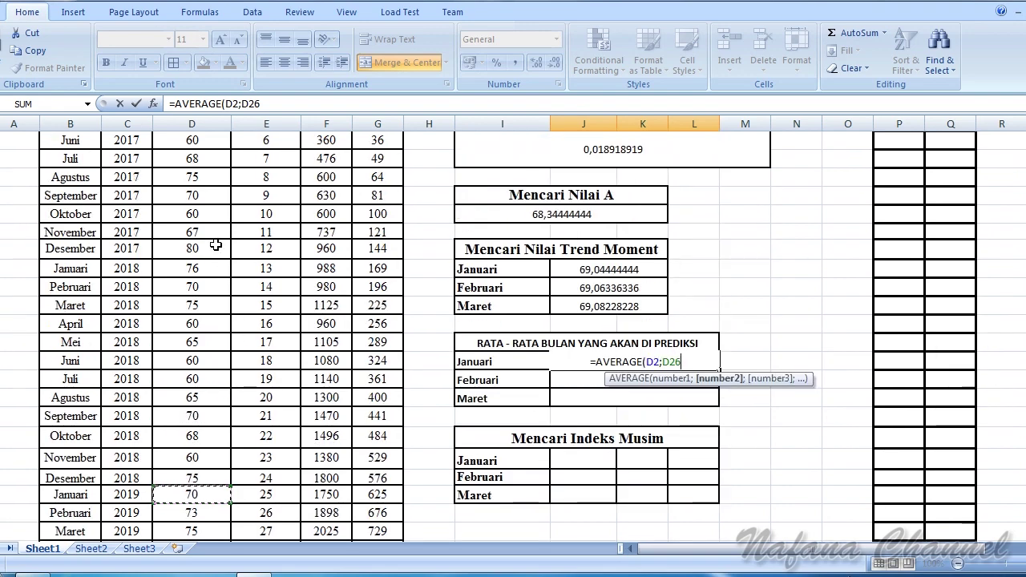
{"action": "left_click", "coordinate": [195, 274]}
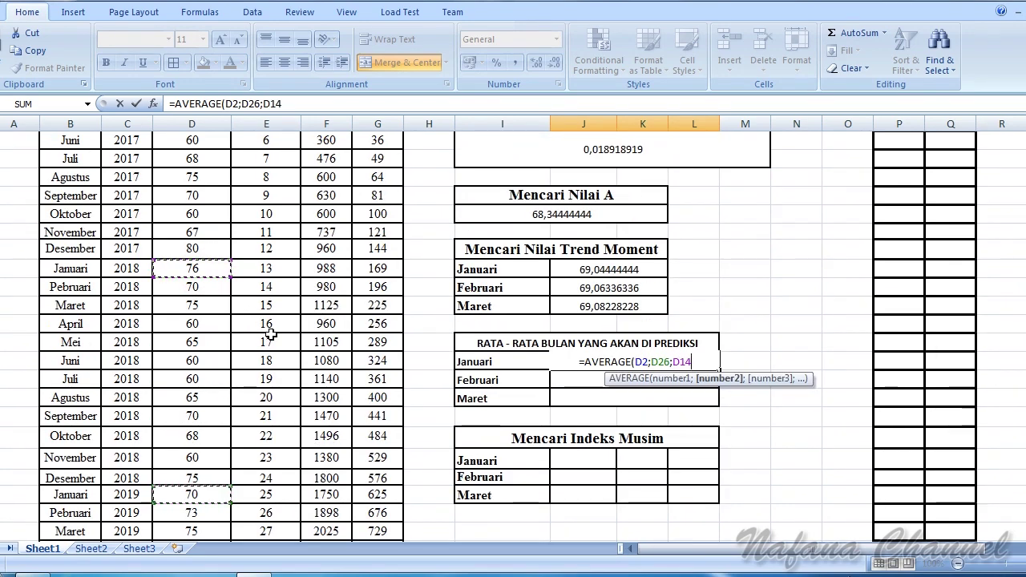
{"action": "scroll", "coordinate": [270, 337], "scroll_direction": "down", "scroll_amount": 4}
{"action": "scroll", "coordinate": [270, 337], "scroll_direction": "down", "scroll_amount": 1}
{"action": "scroll", "coordinate": [270, 337], "scroll_direction": "up", "scroll_amount": 5}
{"action": "type", "text": ")"}
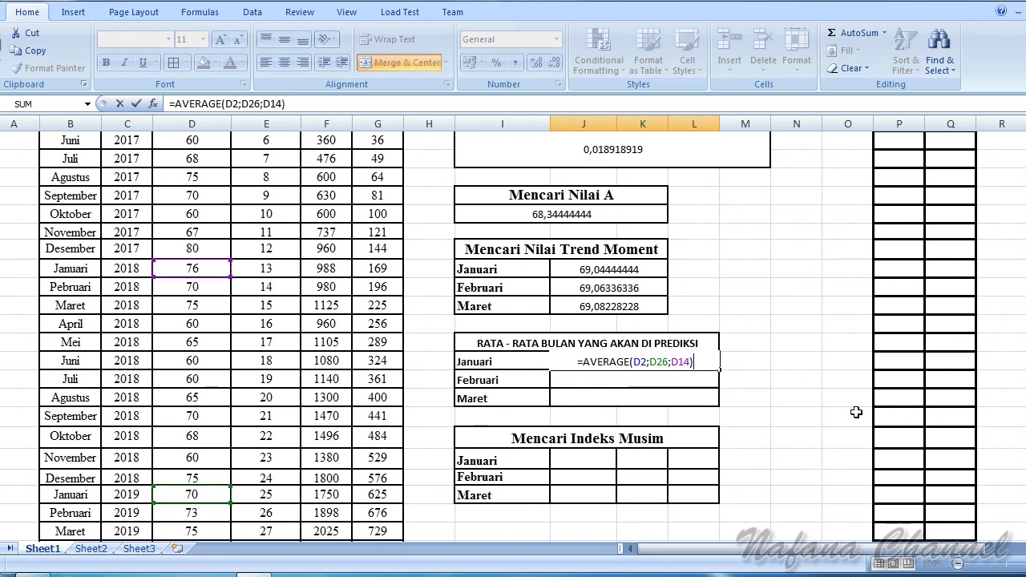
{"action": "key", "text": "Return"}
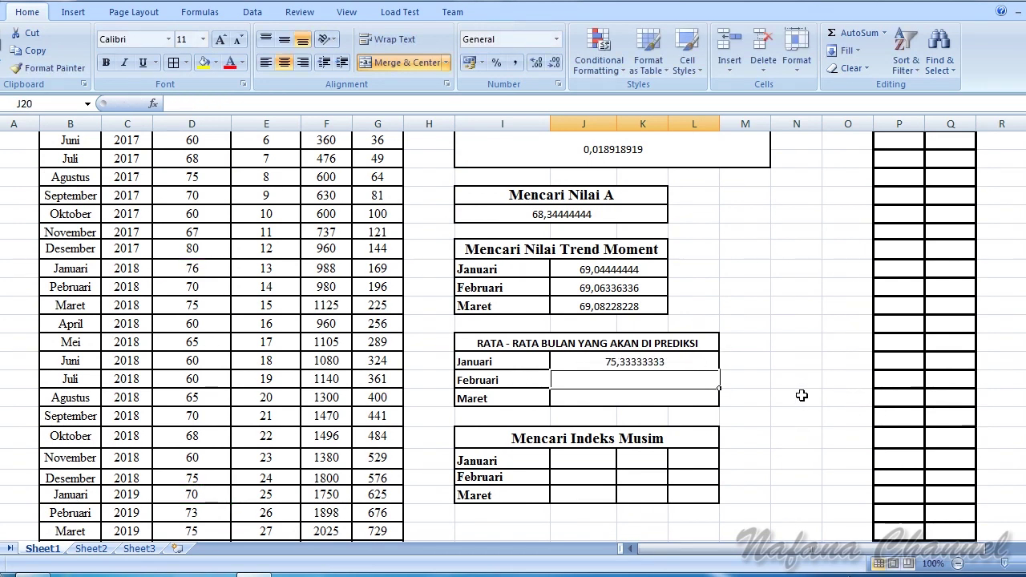
Step: Set the Februari average in J20 to =AVERAGE(D3;D15;D27), giving 72,66666667
{"action": "double_click", "coordinate": [644, 382]}
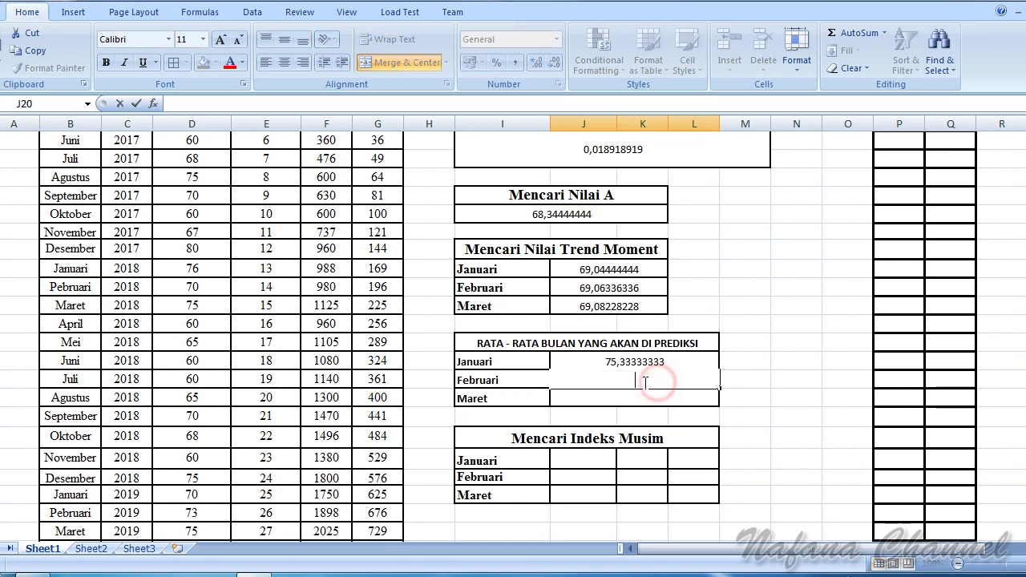
{"action": "type", "text": "=AVE"}
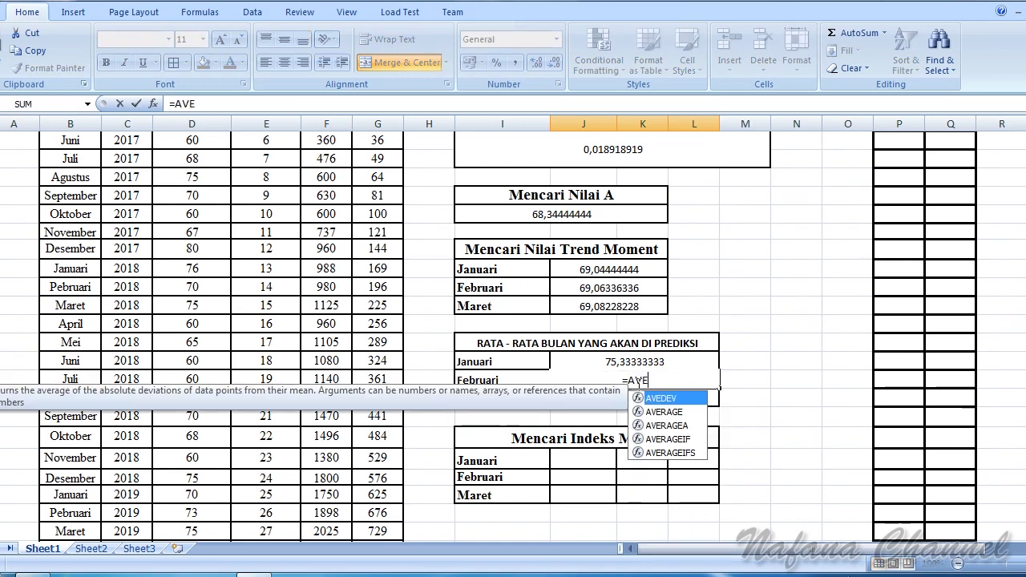
{"action": "type", "text": "RAGE("}
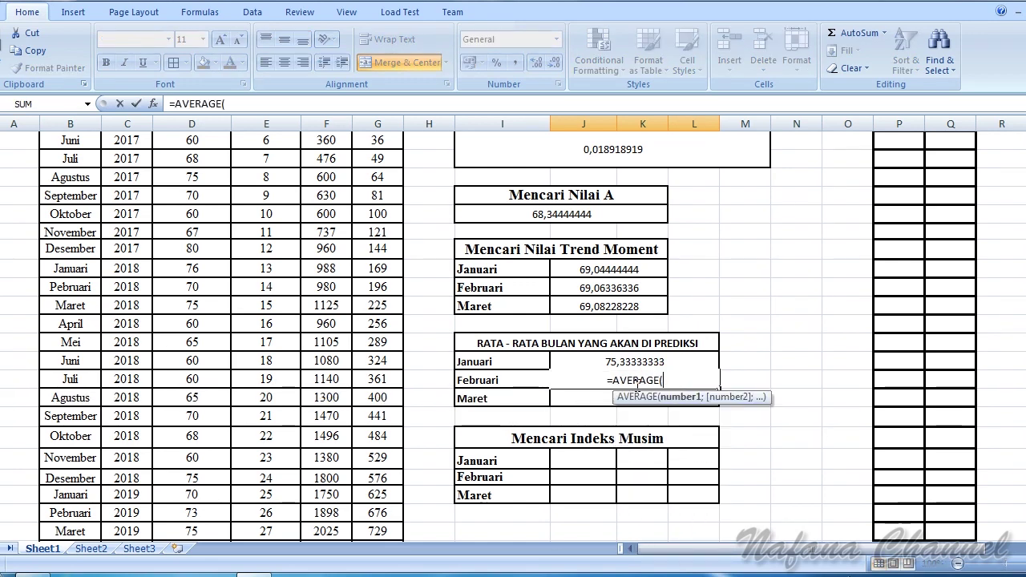
{"action": "scroll", "coordinate": [286, 254], "scroll_direction": "up", "scroll_amount": 2}
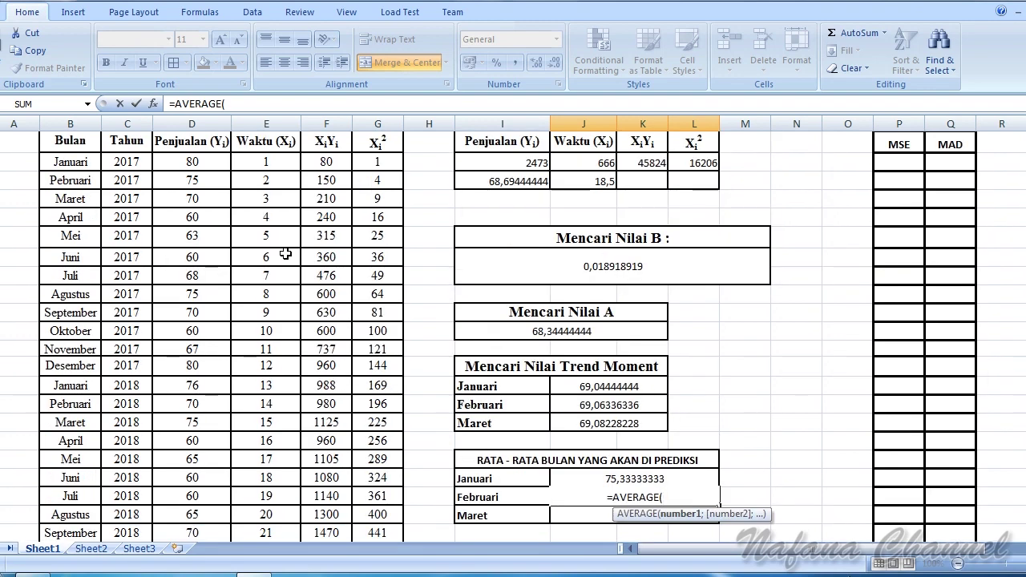
{"action": "left_click", "coordinate": [195, 183]}
{"action": "scroll", "coordinate": [287, 319], "scroll_direction": "down", "scroll_amount": 2}
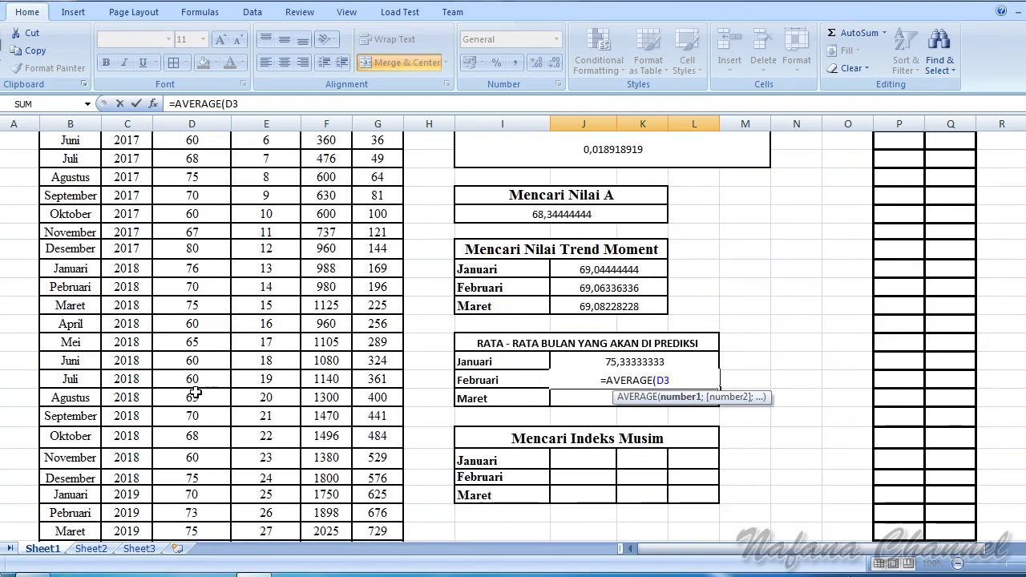
{"action": "type", "text": ";"}
{"action": "left_click", "coordinate": [201, 293]}
{"action": "scroll", "coordinate": [272, 356], "scroll_direction": "down", "scroll_amount": 4}
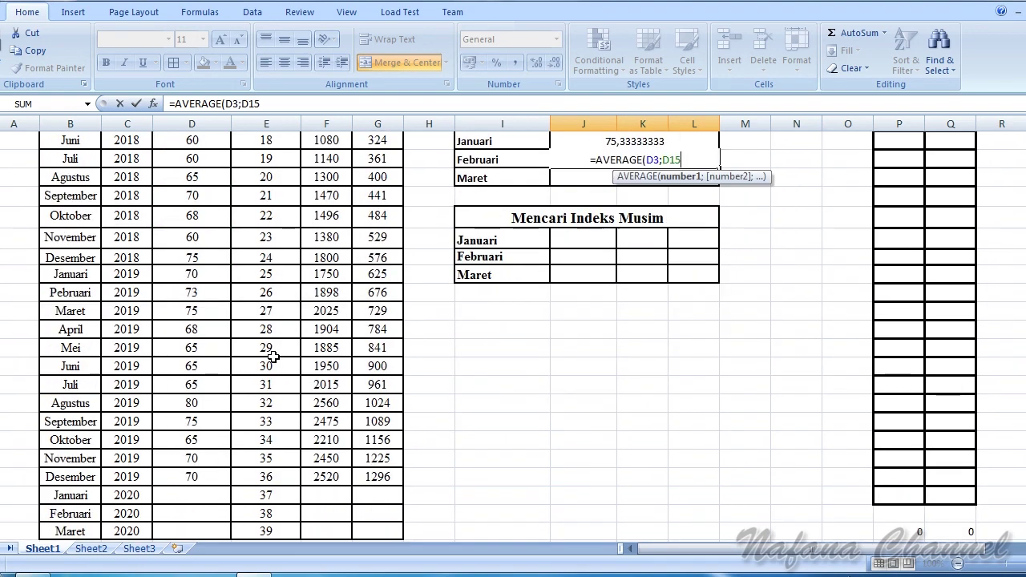
{"action": "type", "text": ";"}
{"action": "left_click", "coordinate": [200, 292]}
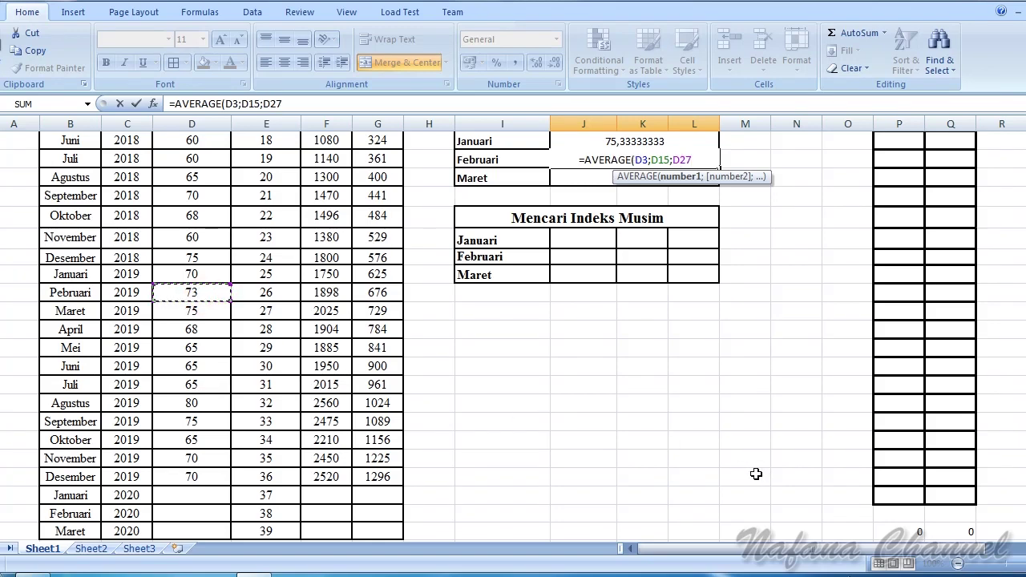
{"action": "type", "text": ")"}
{"action": "key", "text": "Return"}
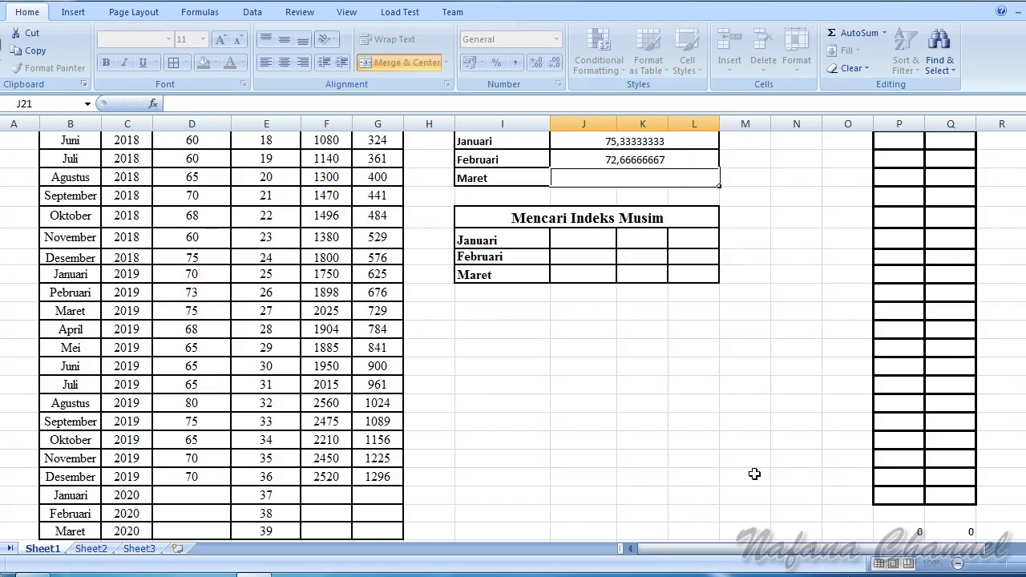
Step: Set the Maret average in J21 to =AVERAGE(D4;D16;D28), giving 73,33333333
{"action": "double_click", "coordinate": [666, 183]}
{"action": "type", "text": "="}
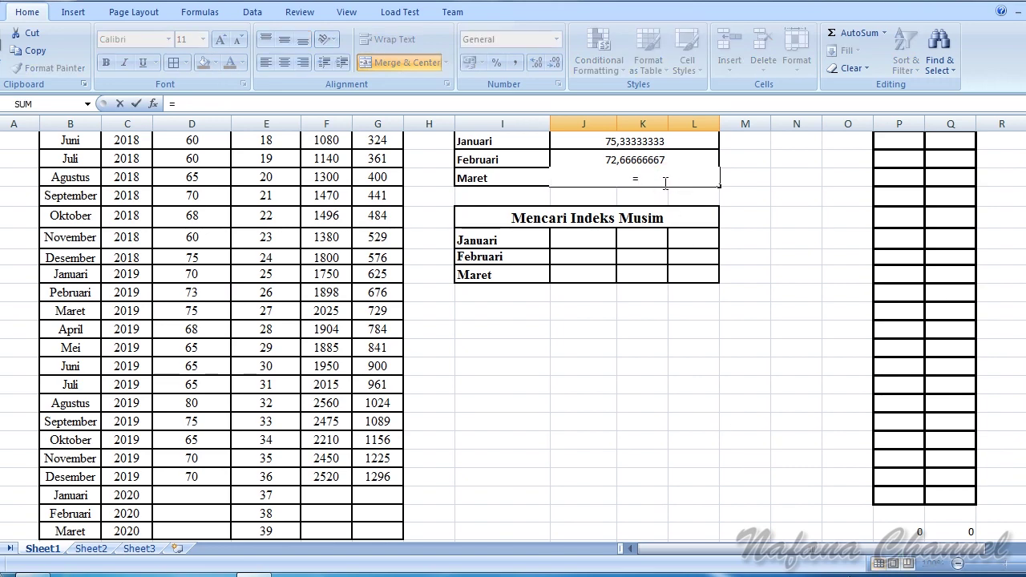
{"action": "type", "text": "AVERAGE"}
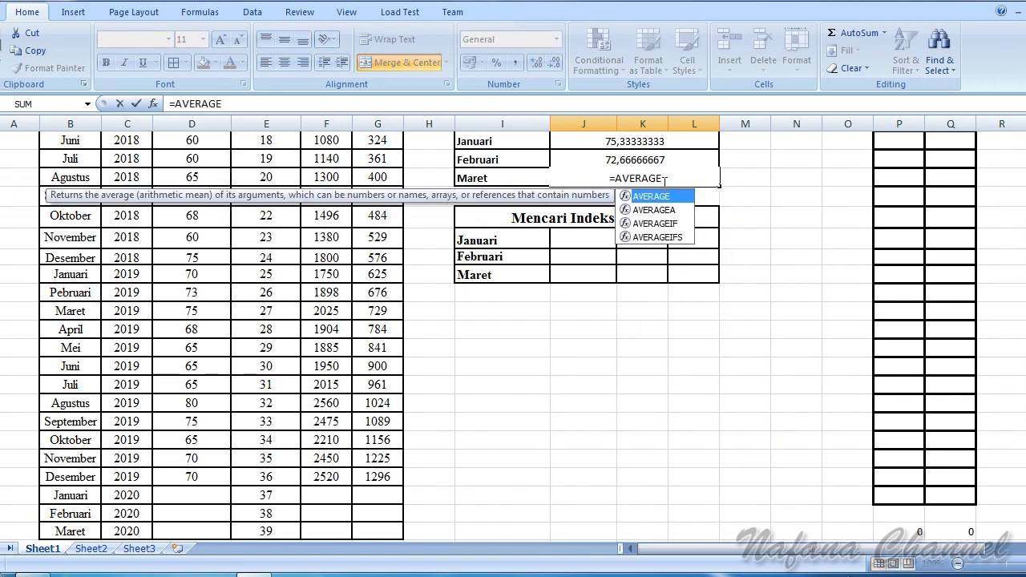
{"action": "type", "text": "("}
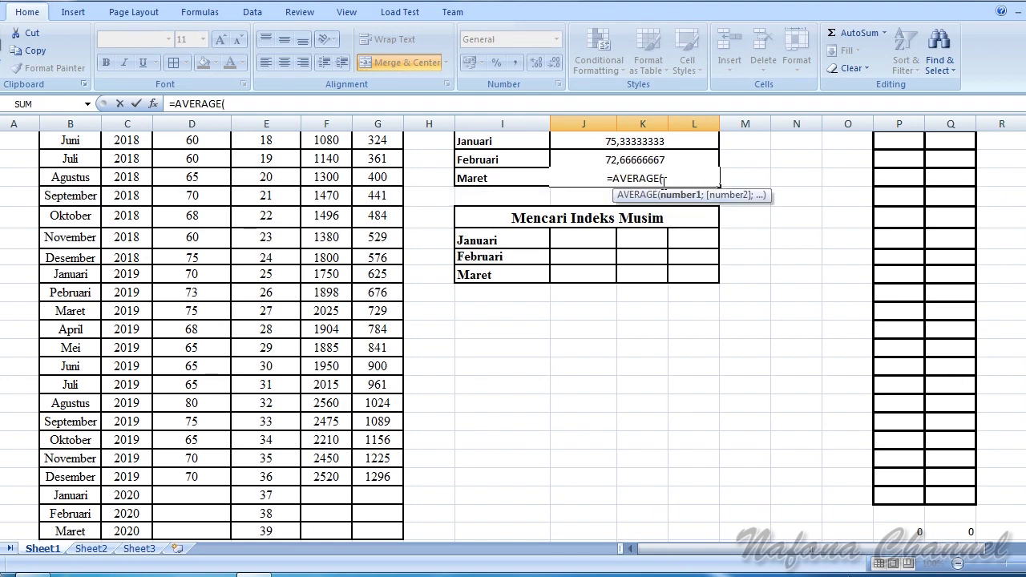
{"action": "scroll", "coordinate": [535, 313], "scroll_direction": "up", "scroll_amount": 6}
{"action": "left_click", "coordinate": [212, 205]}
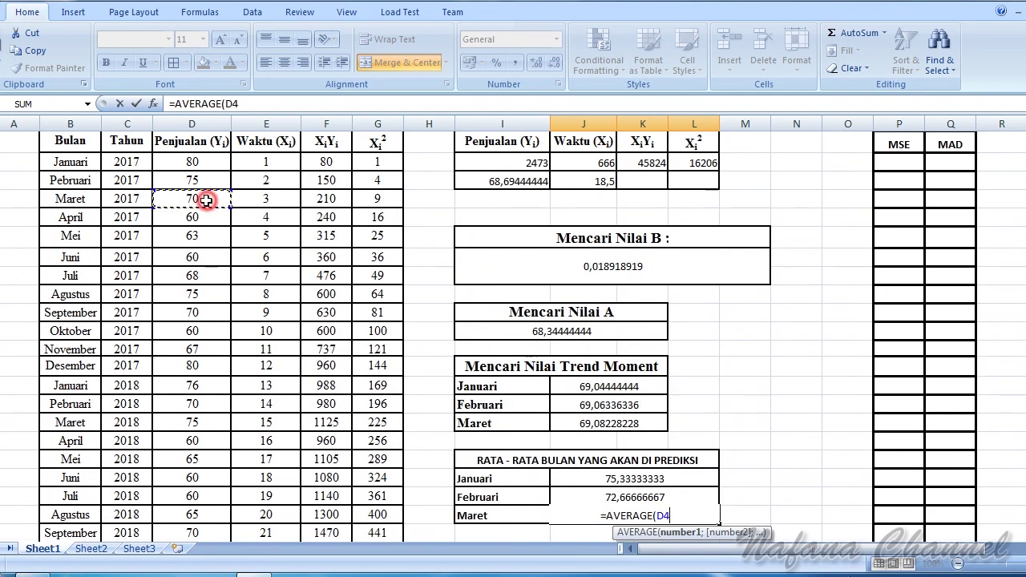
{"action": "scroll", "coordinate": [243, 259], "scroll_direction": "down", "scroll_amount": 1}
{"action": "scroll", "coordinate": [237, 272], "scroll_direction": "down", "scroll_amount": 1}
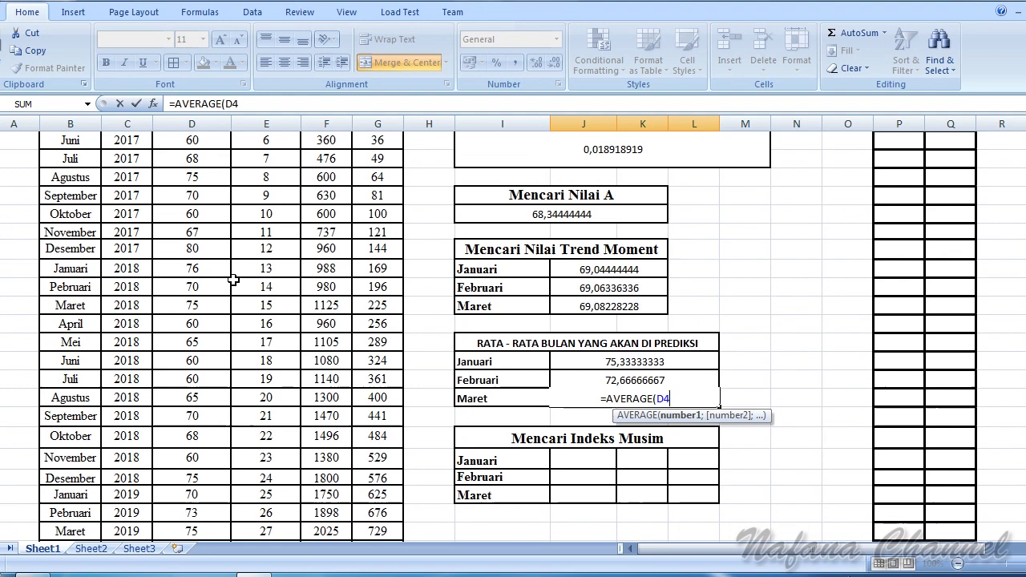
{"action": "type", "text": ";"}
{"action": "left_click", "coordinate": [190, 305]}
{"action": "scroll", "coordinate": [235, 312], "scroll_direction": "down", "scroll_amount": 1}
{"action": "scroll", "coordinate": [235, 312], "scroll_direction": "down", "scroll_amount": 1}
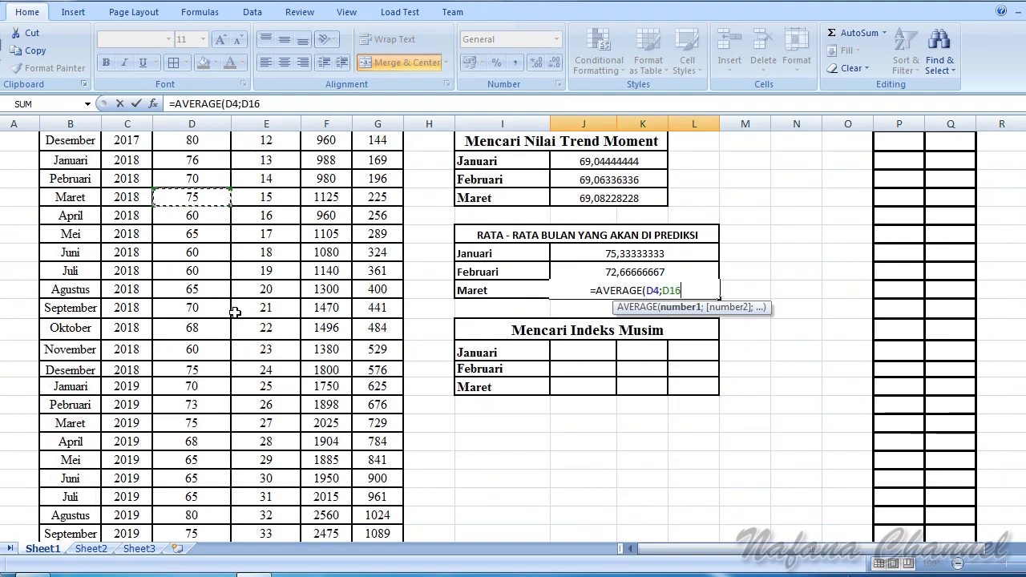
{"action": "type", "text": ";"}
{"action": "left_click", "coordinate": [197, 428]}
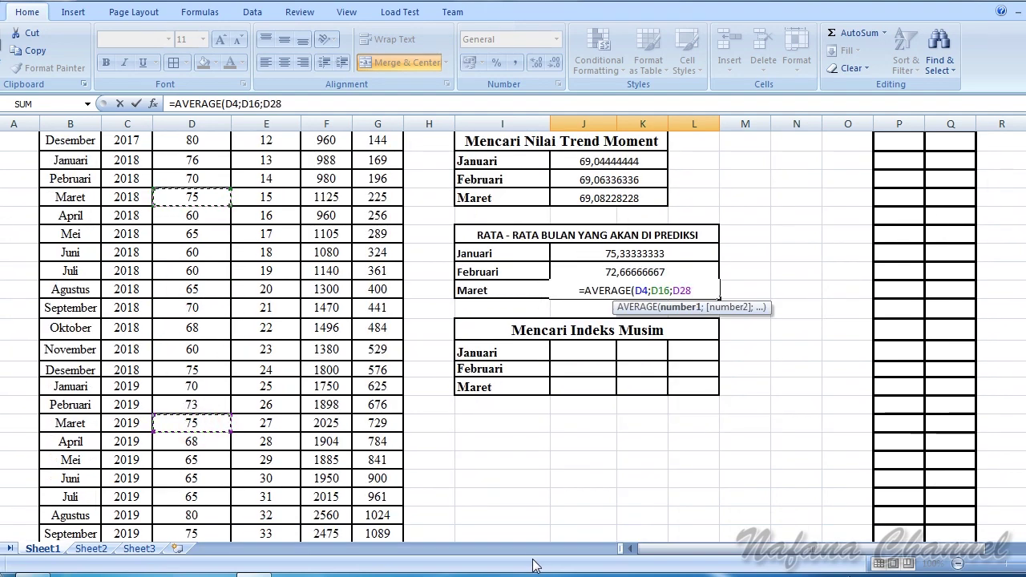
{"action": "type", "text": ")"}
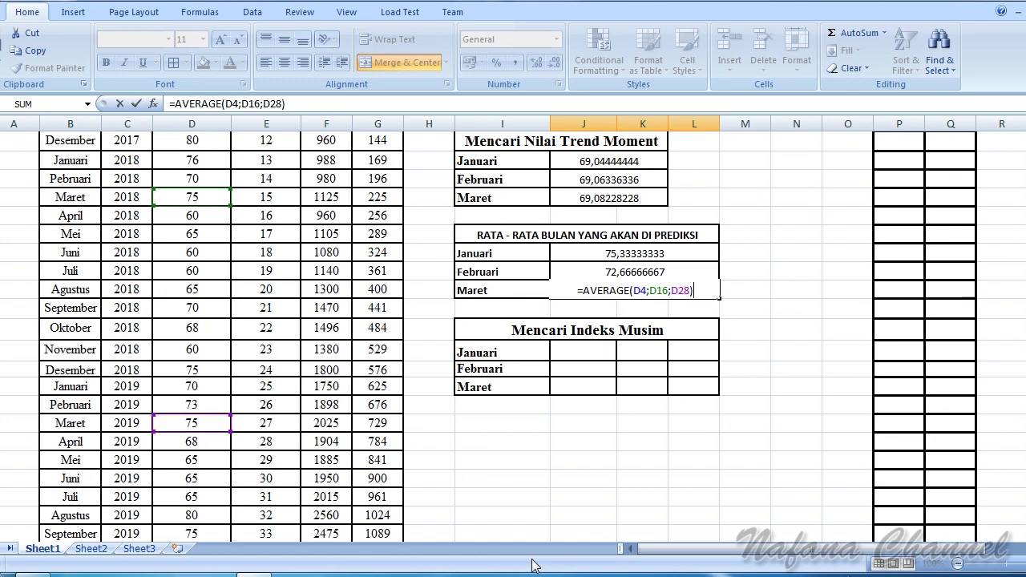
{"action": "key", "text": "Return"}
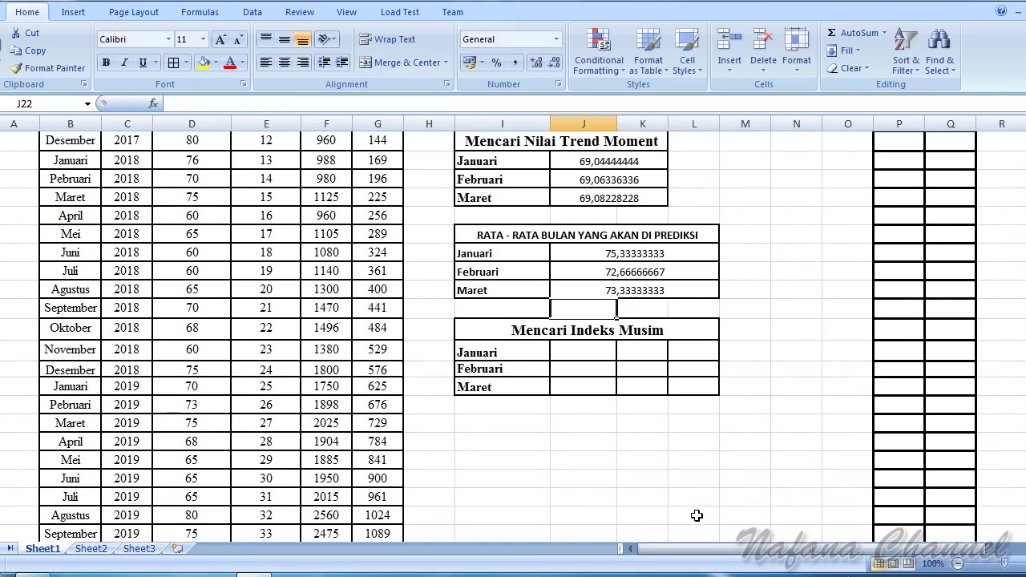
Step: Enter =(J19/I3)*J14 in the Januari seasonal index cell, giving 75,71715865
{"action": "left_click", "coordinate": [738, 386]}
{"action": "scroll", "coordinate": [742, 381], "scroll_direction": "up", "scroll_amount": 2}
{"action": "scroll", "coordinate": [754, 365], "scroll_direction": "up", "scroll_amount": 1}
{"action": "scroll", "coordinate": [758, 361], "scroll_direction": "down", "scroll_amount": 1}
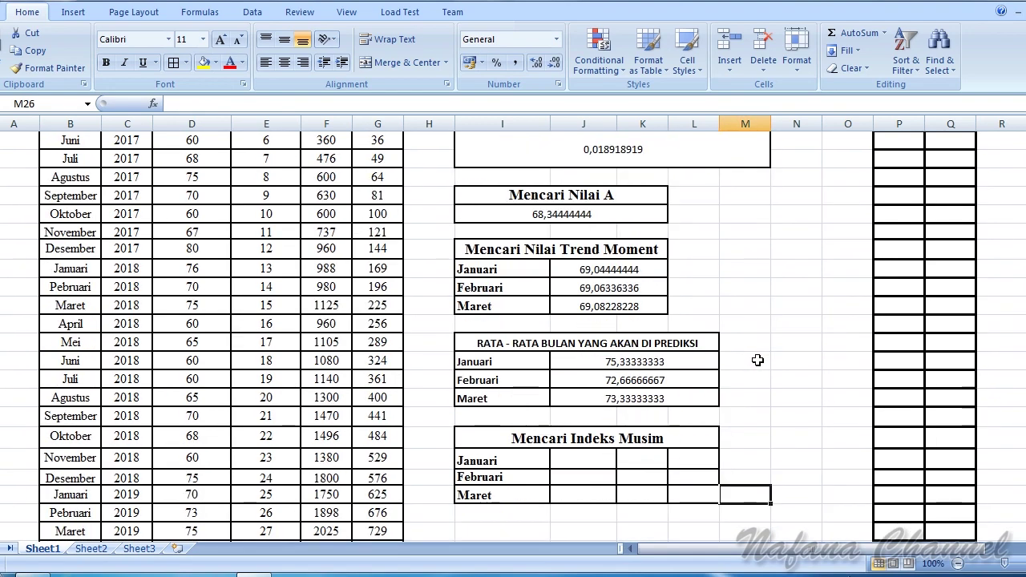
{"action": "scroll", "coordinate": [722, 337], "scroll_direction": "down", "scroll_amount": 1}
{"action": "left_click", "coordinate": [584, 340]}
{"action": "type", "text": "=("}
{"action": "left_click", "coordinate": [668, 314]}
{"action": "scroll", "coordinate": [762, 416], "scroll_direction": "up", "scroll_amount": 1}
{"action": "scroll", "coordinate": [761, 416], "scroll_direction": "up", "scroll_amount": 1}
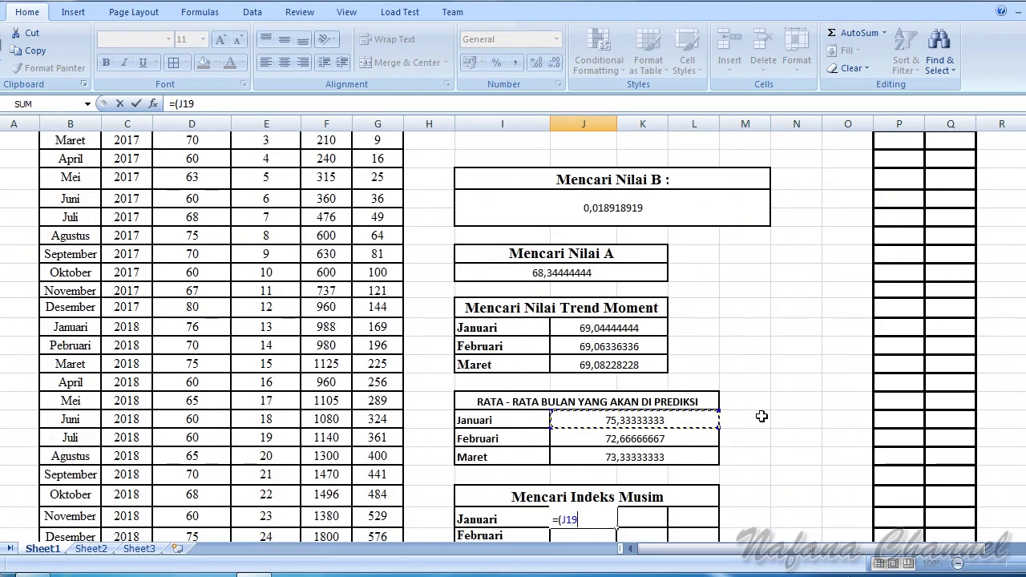
{"action": "type", "text": "/"}
{"action": "scroll", "coordinate": [761, 416], "scroll_direction": "up", "scroll_amount": 1}
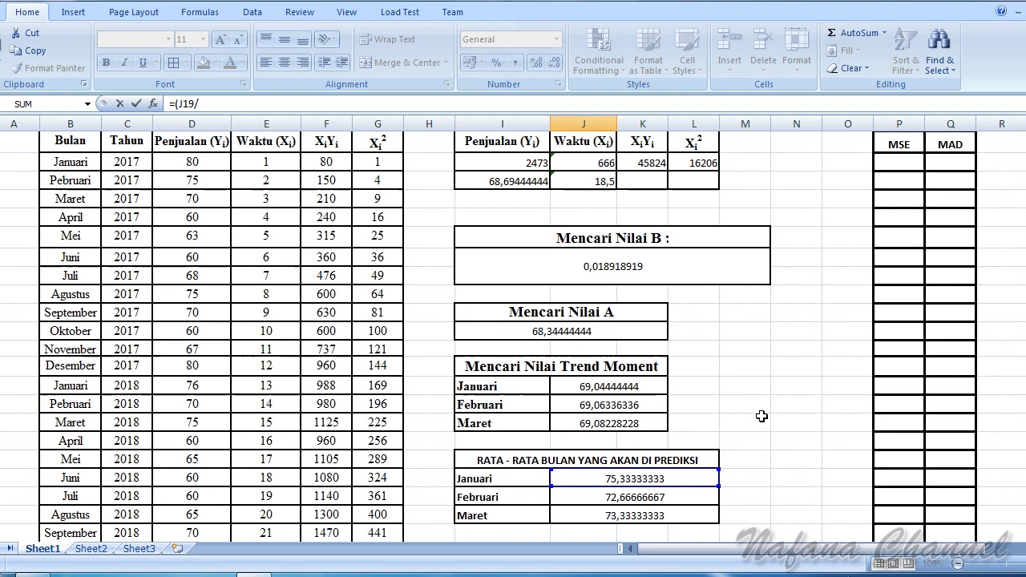
{"action": "left_click", "coordinate": [529, 181]}
{"action": "scroll", "coordinate": [682, 406], "scroll_direction": "down", "scroll_amount": 2}
{"action": "scroll", "coordinate": [722, 405], "scroll_direction": "down", "scroll_amount": 2}
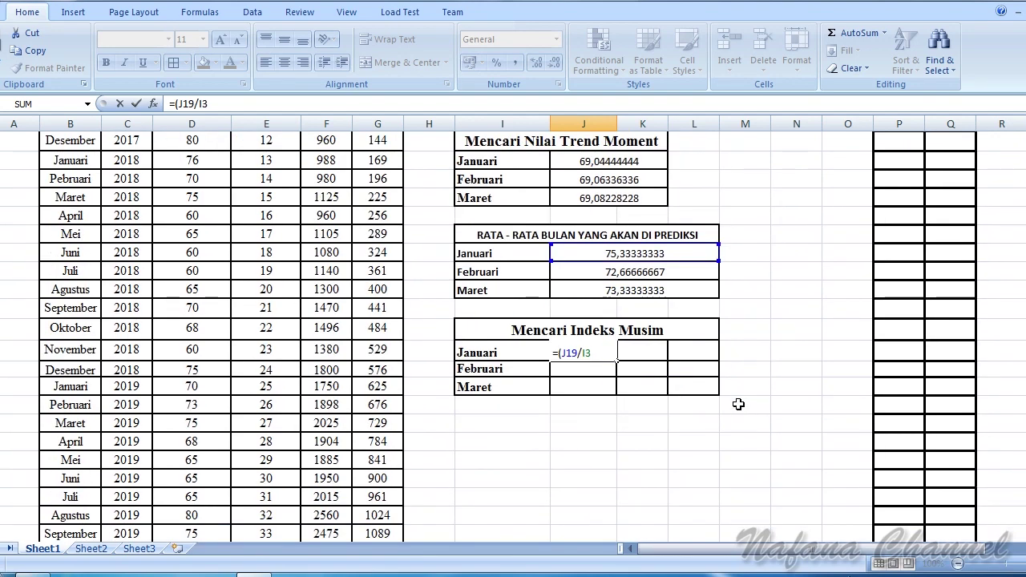
{"action": "type", "text": "*"}
{"action": "left_click", "coordinate": [623, 162]}
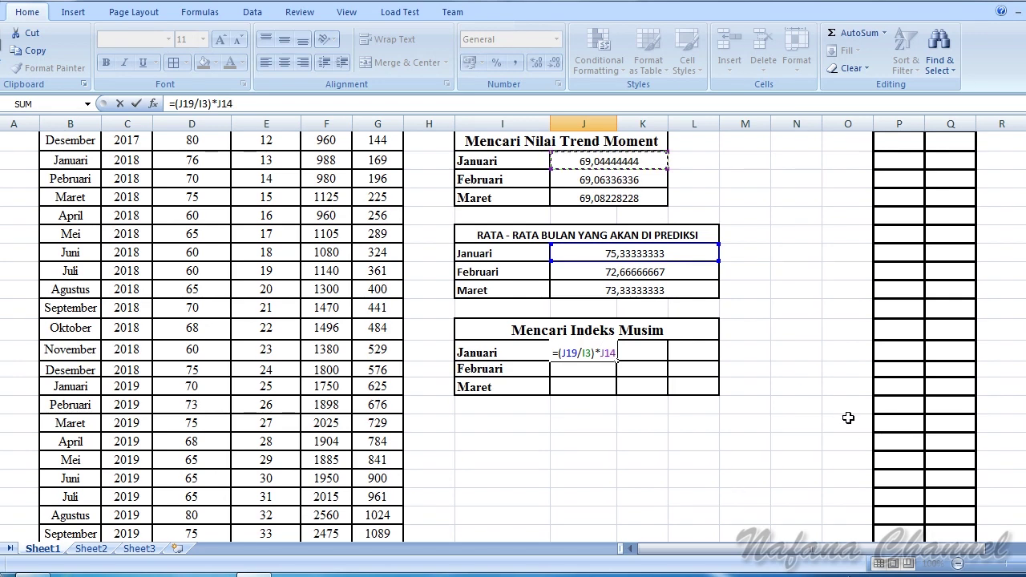
{"action": "key", "text": "Return"}
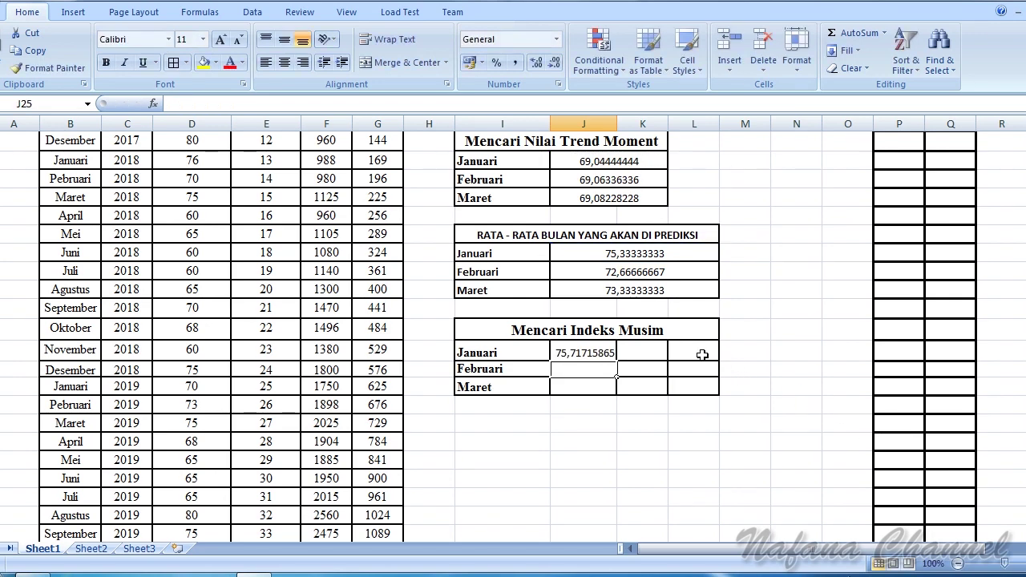
Step: Merge and centre the Januari, Februari (J25:L25) and Maret (J26:L26) seasonal index rows
{"action": "left_click_drag", "start_coordinate": [700, 354], "coordinate": [593, 353]}
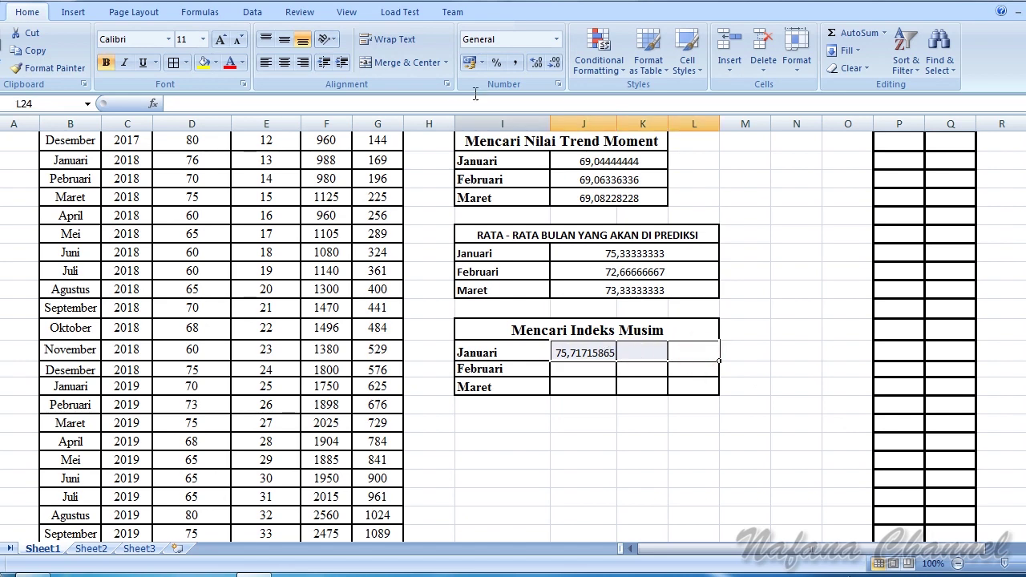
{"action": "left_click", "coordinate": [399, 64]}
{"action": "left_click", "coordinate": [747, 353]}
{"action": "left_click", "coordinate": [777, 422]}
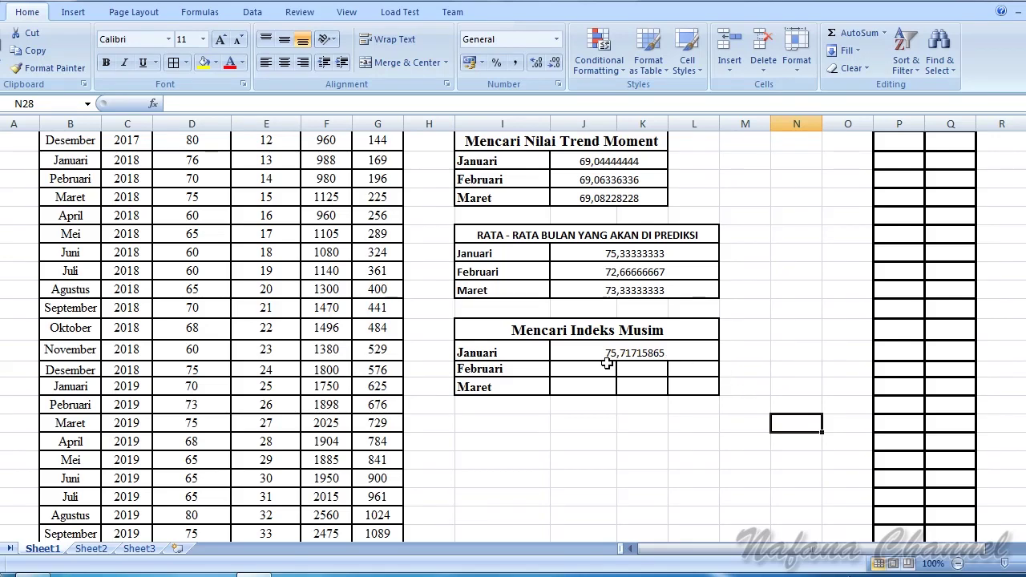
{"action": "left_click_drag", "start_coordinate": [597, 368], "coordinate": [690, 369]}
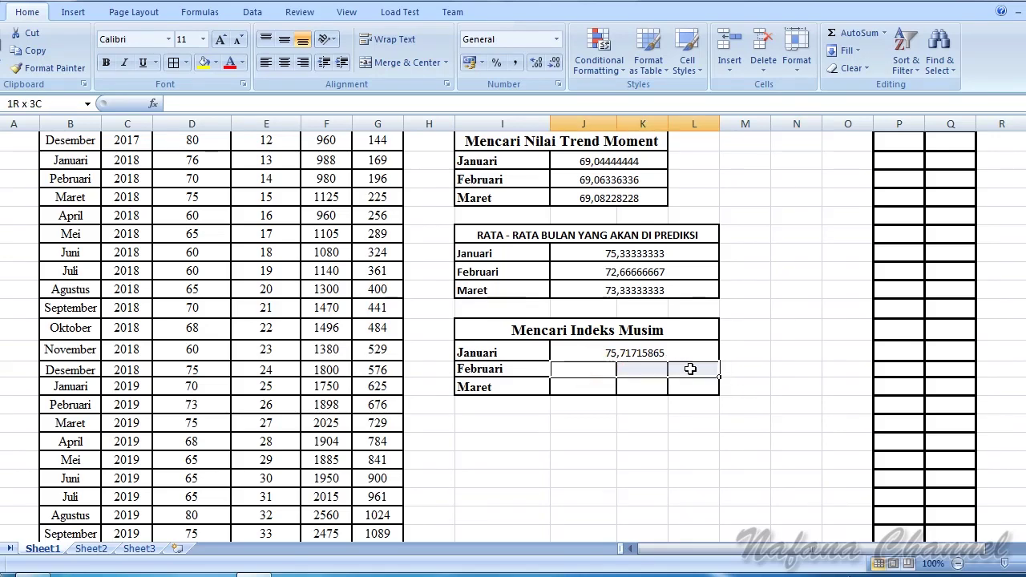
{"action": "left_click", "coordinate": [399, 62]}
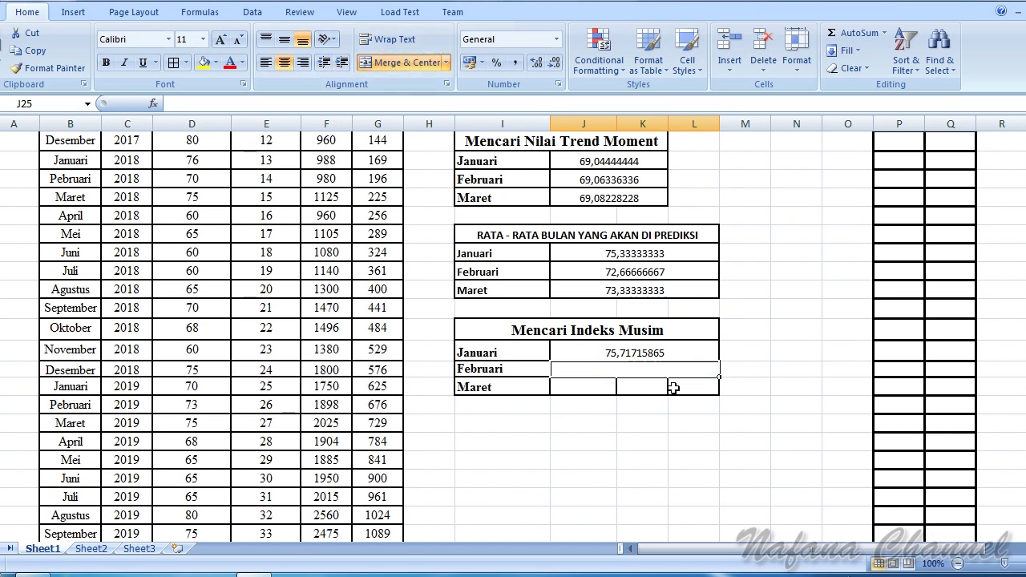
{"action": "left_click_drag", "start_coordinate": [673, 388], "coordinate": [590, 385]}
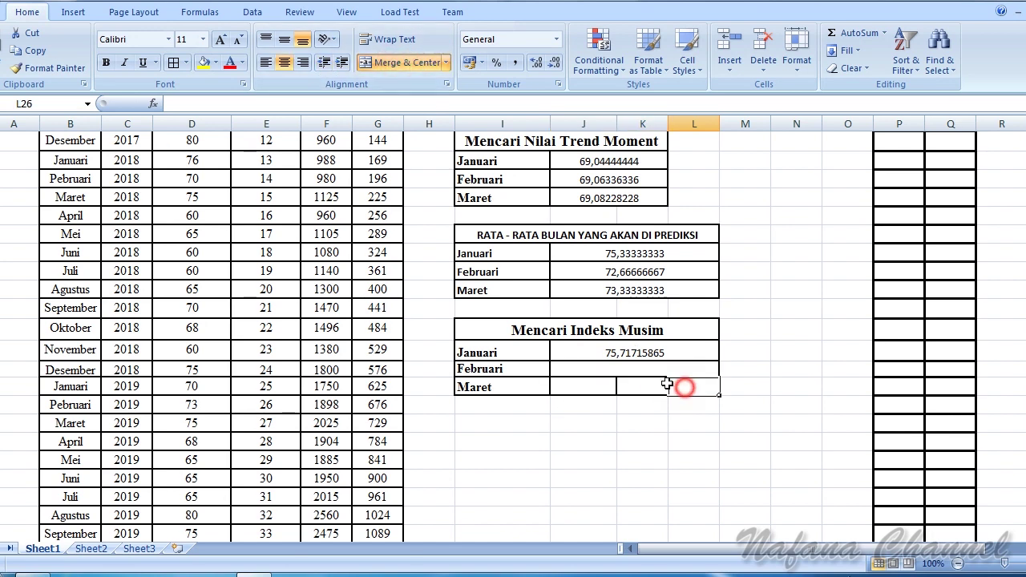
{"action": "left_click", "coordinate": [406, 64]}
{"action": "left_click", "coordinate": [786, 356]}
Step: Enter =(J19/I3)*J15 in the merged Februari index cell, giving 75,73790596
{"action": "left_click", "coordinate": [641, 367]}
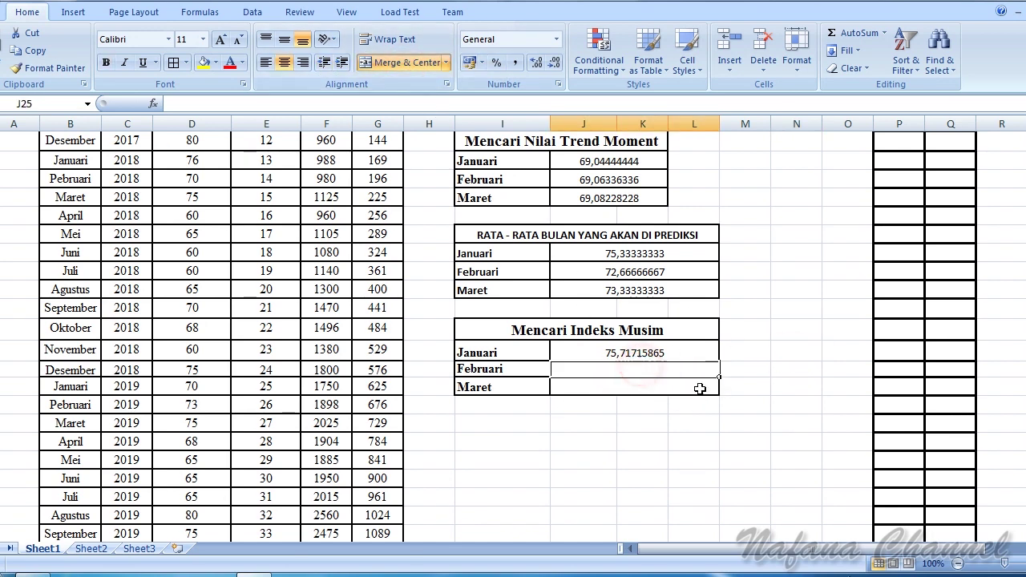
{"action": "type", "text": "="}
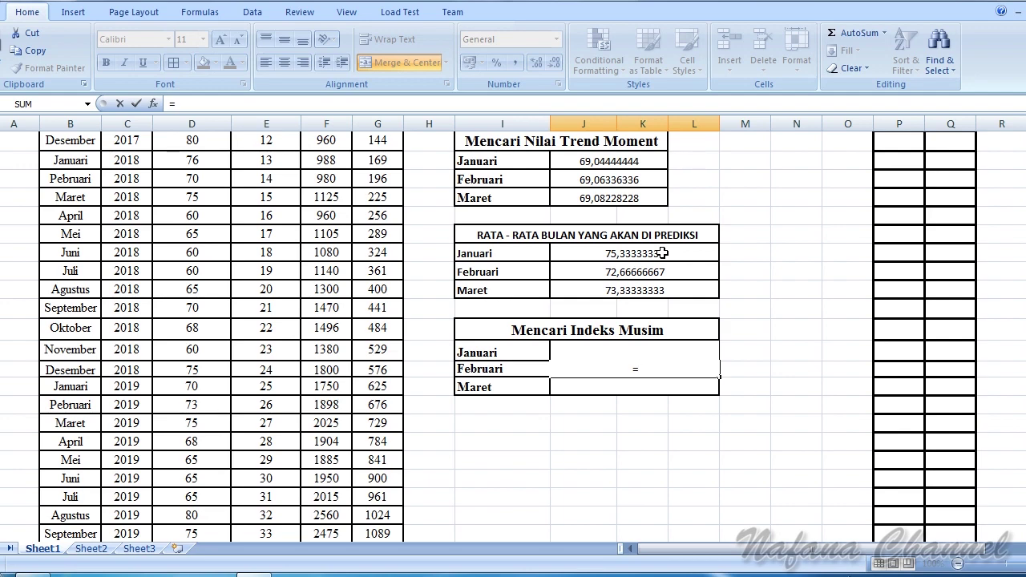
{"action": "type", "text": "("}
{"action": "left_click", "coordinate": [662, 253]}
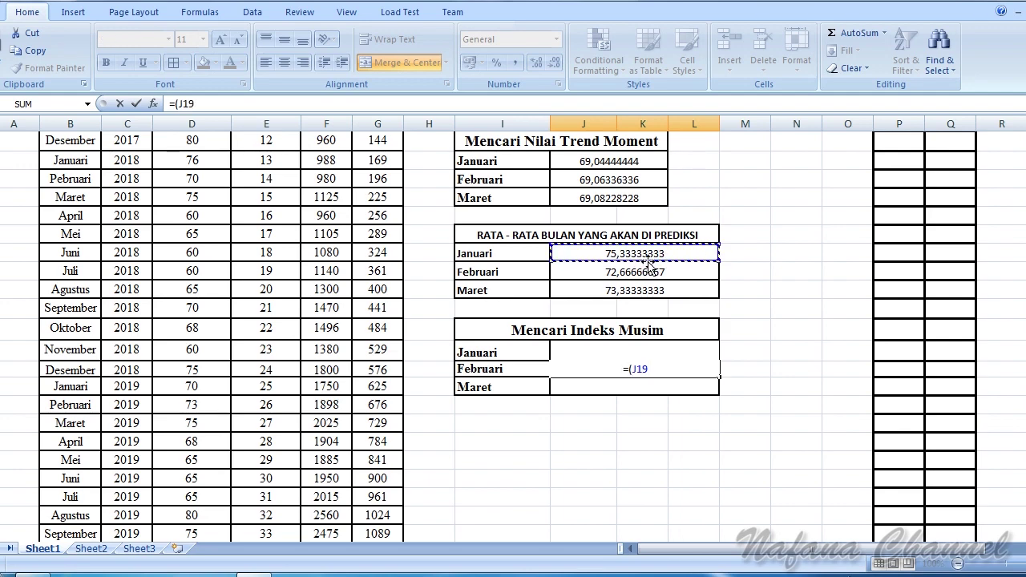
{"action": "type", "text": "/"}
{"action": "scroll", "coordinate": [744, 352], "scroll_direction": "up", "scroll_amount": 4}
{"action": "left_click", "coordinate": [537, 185]}
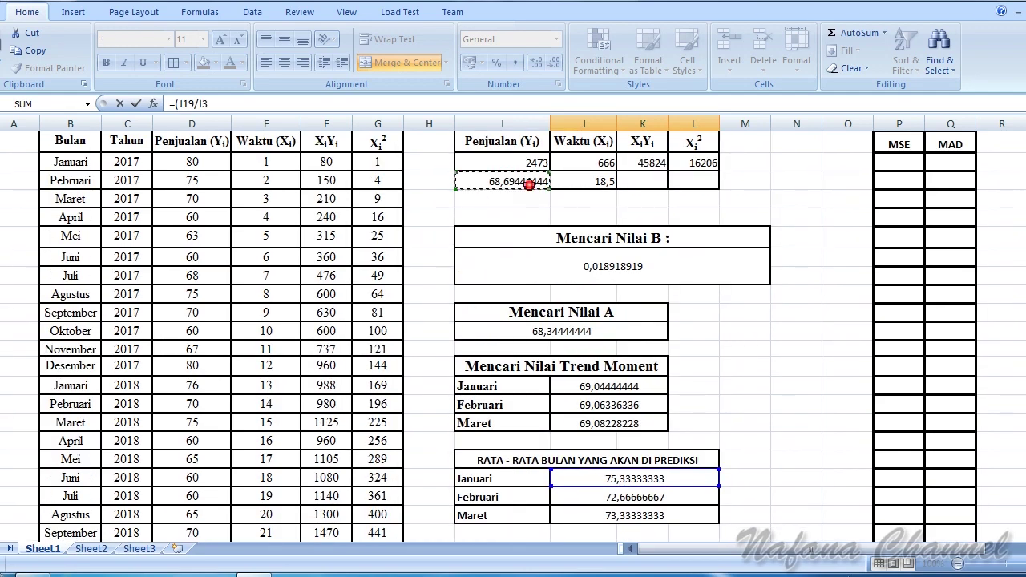
{"action": "scroll", "coordinate": [845, 481], "scroll_direction": "down", "scroll_amount": 3}
{"action": "scroll", "coordinate": [844, 480], "scroll_direction": "up", "scroll_amount": 1}
{"action": "type", "text": ")"}
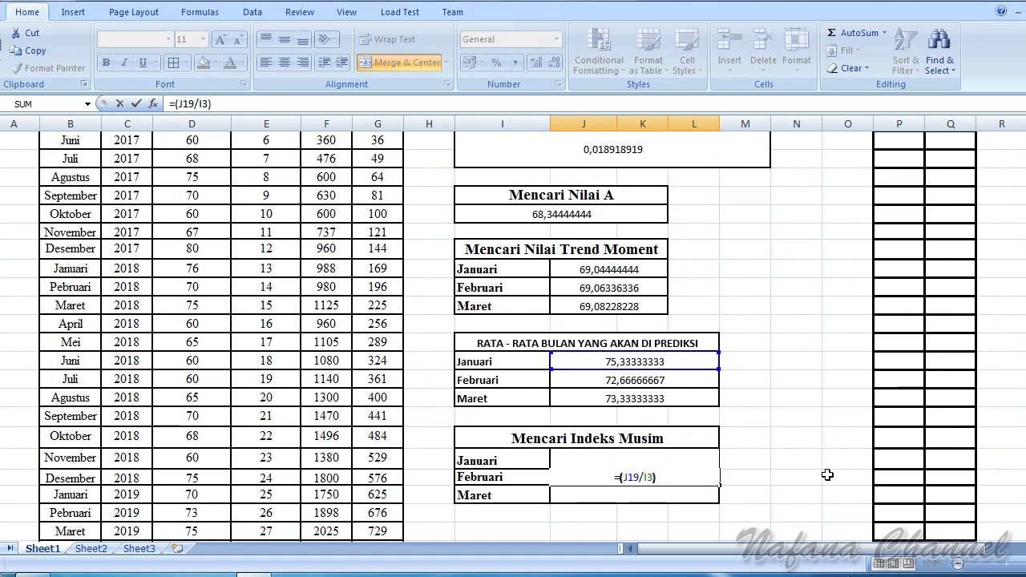
{"action": "type", "text": "*"}
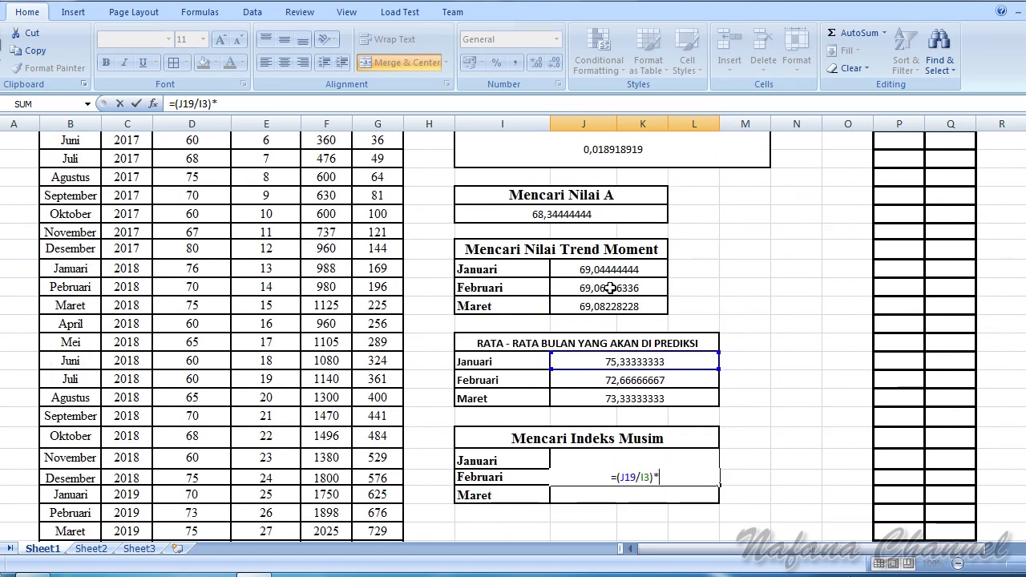
{"action": "left_click", "coordinate": [605, 288]}
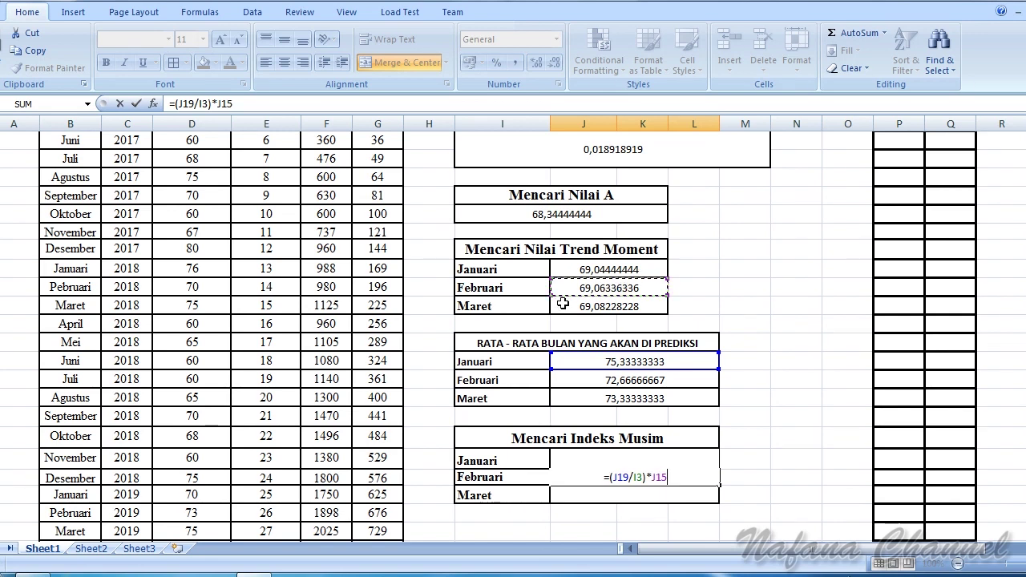
{"action": "key", "text": "Return"}
Step: Enter =(J21/I3)*J16 in the merged Maret index cell J26, giving 73,7473616
{"action": "left_click", "coordinate": [689, 494]}
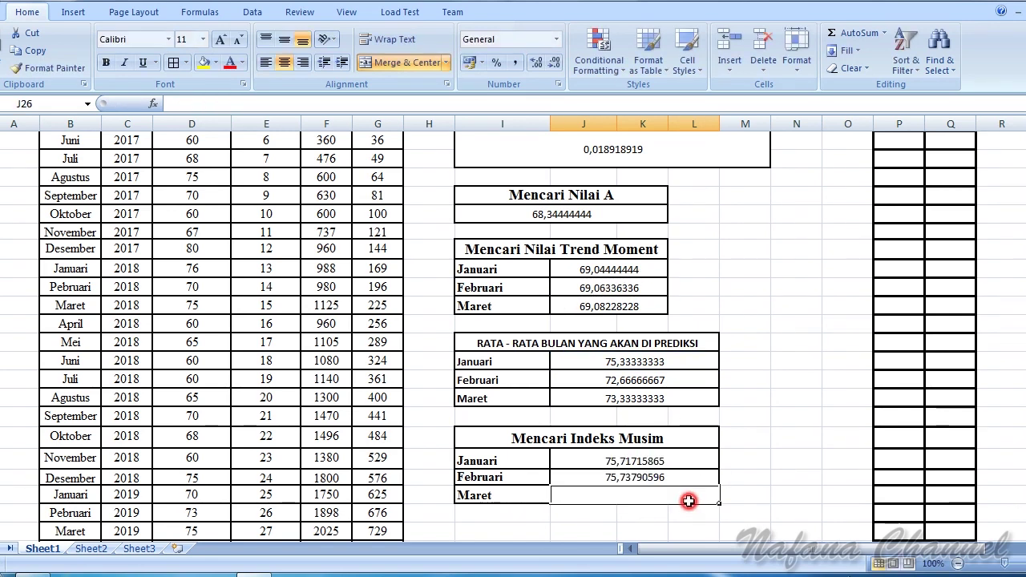
{"action": "key", "text": "Right"}
{"action": "left_click", "coordinate": [688, 495]}
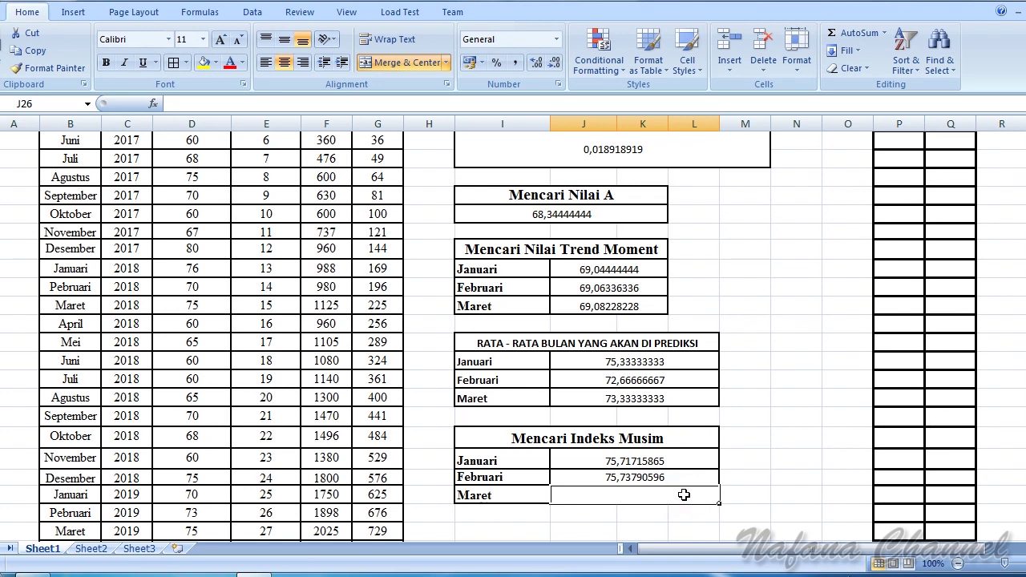
{"action": "type", "text": "="}
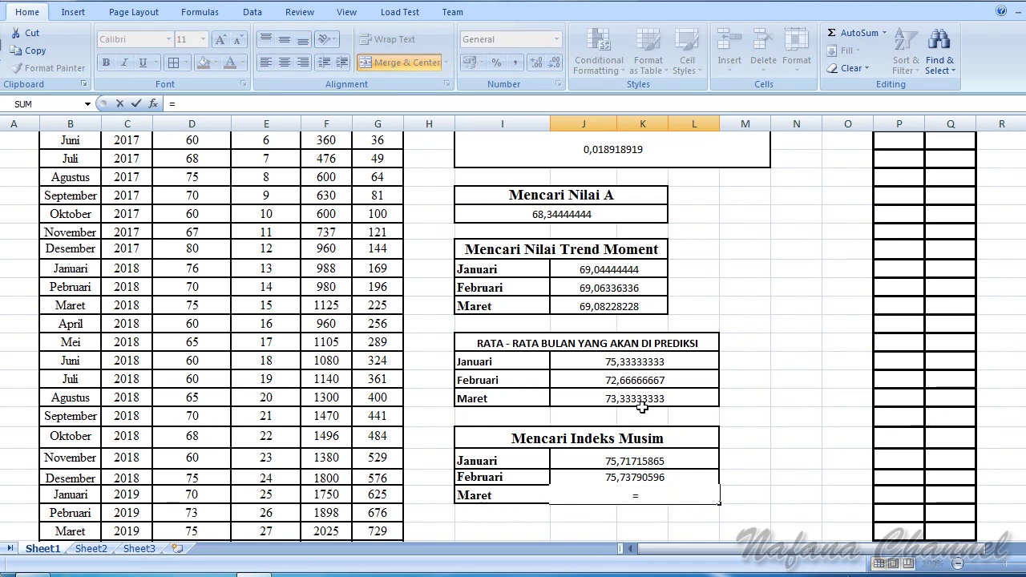
{"action": "type", "text": "("}
{"action": "left_click", "coordinate": [631, 399]}
{"action": "type", "text": "/"}
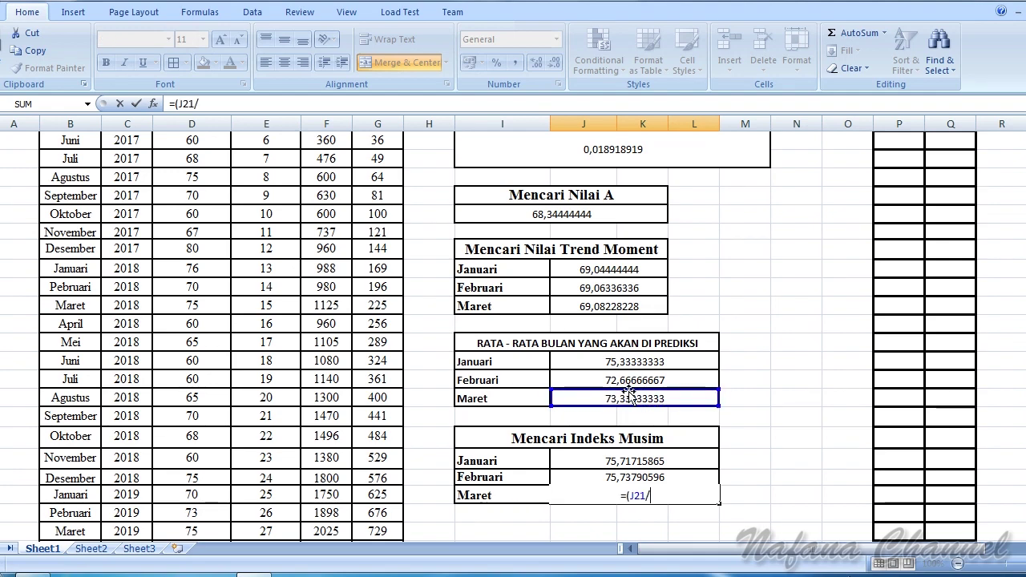
{"action": "scroll", "coordinate": [676, 426], "scroll_direction": "up", "scroll_amount": 2}
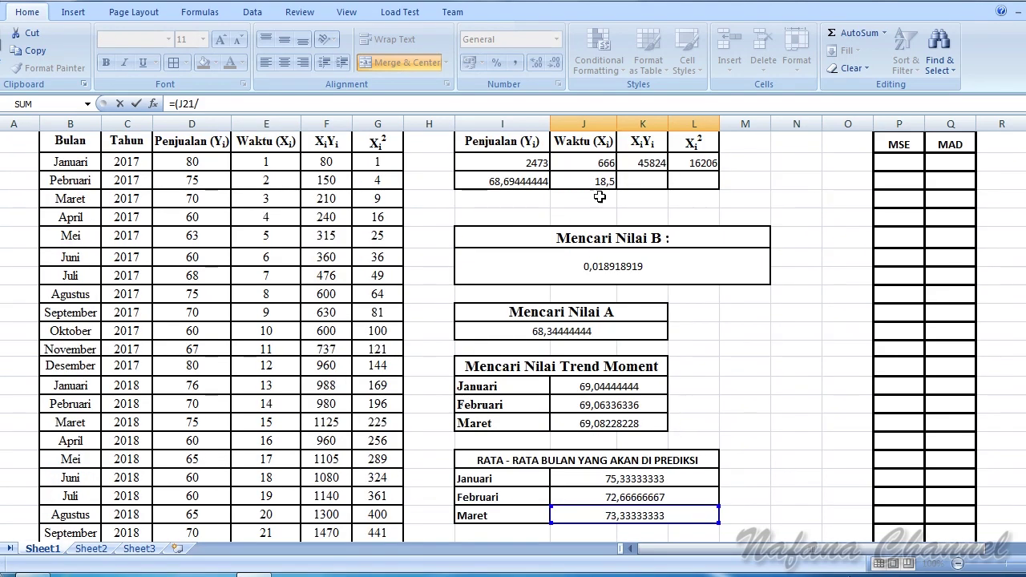
{"action": "left_click", "coordinate": [525, 182]}
{"action": "scroll", "coordinate": [668, 334], "scroll_direction": "down", "scroll_amount": 2}
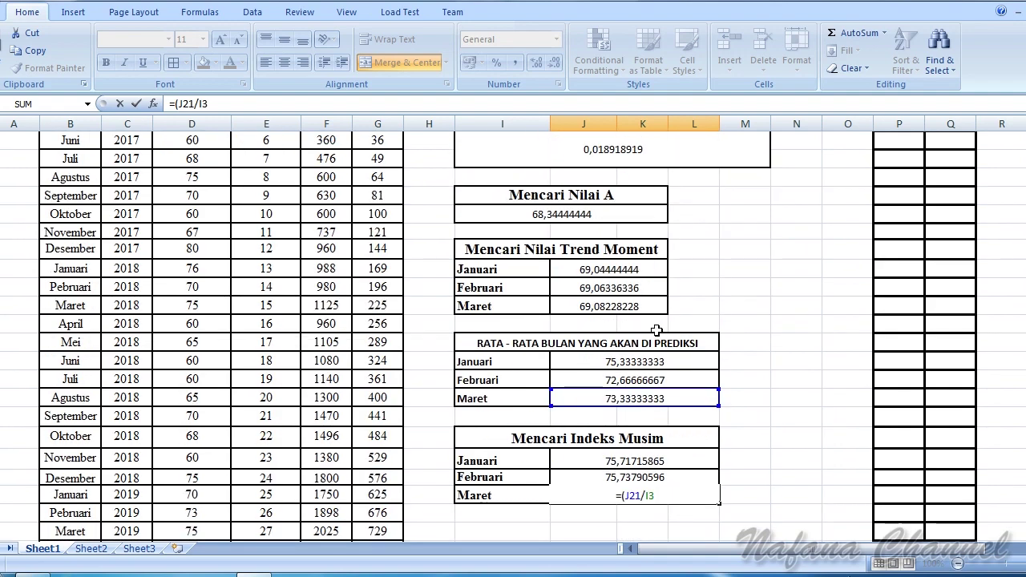
{"action": "type", "text": ")"}
{"action": "type", "text": "*"}
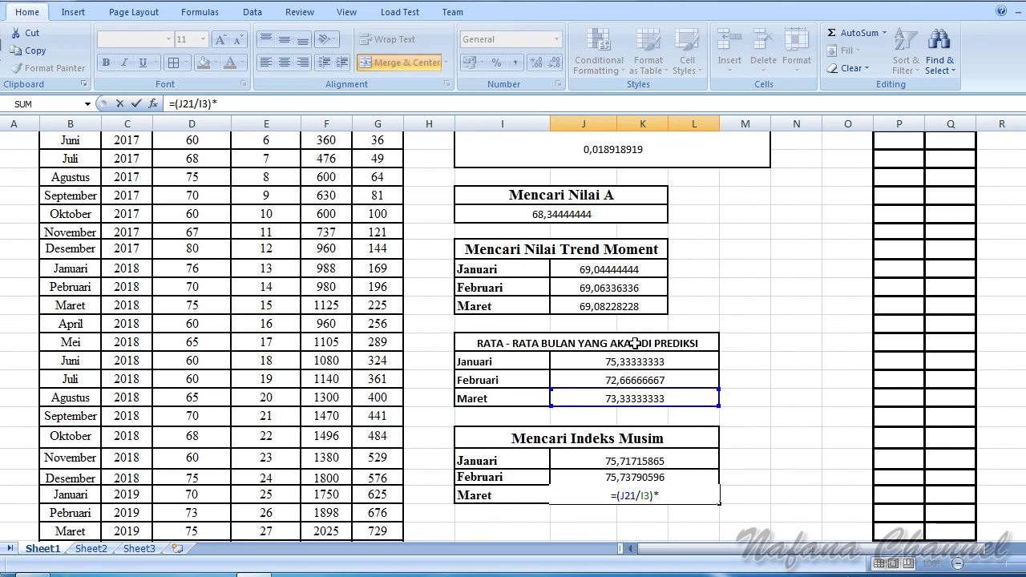
{"action": "left_click", "coordinate": [622, 307]}
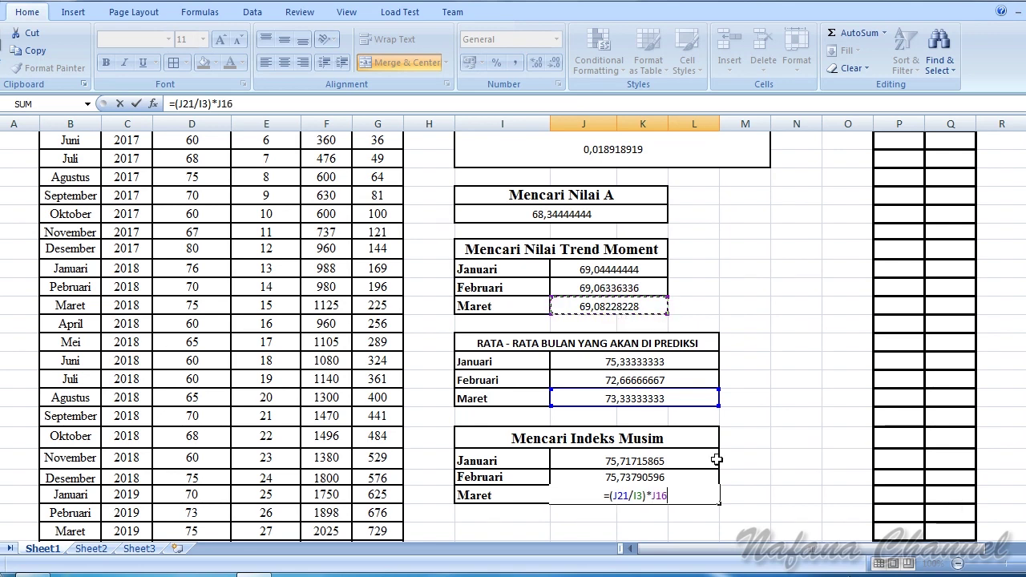
{"action": "key", "text": "Return"}
Step: Fix the Februari index formula to =(J20/I3)*J15, so it reads 73,05691814
{"action": "double_click", "coordinate": [670, 477]}
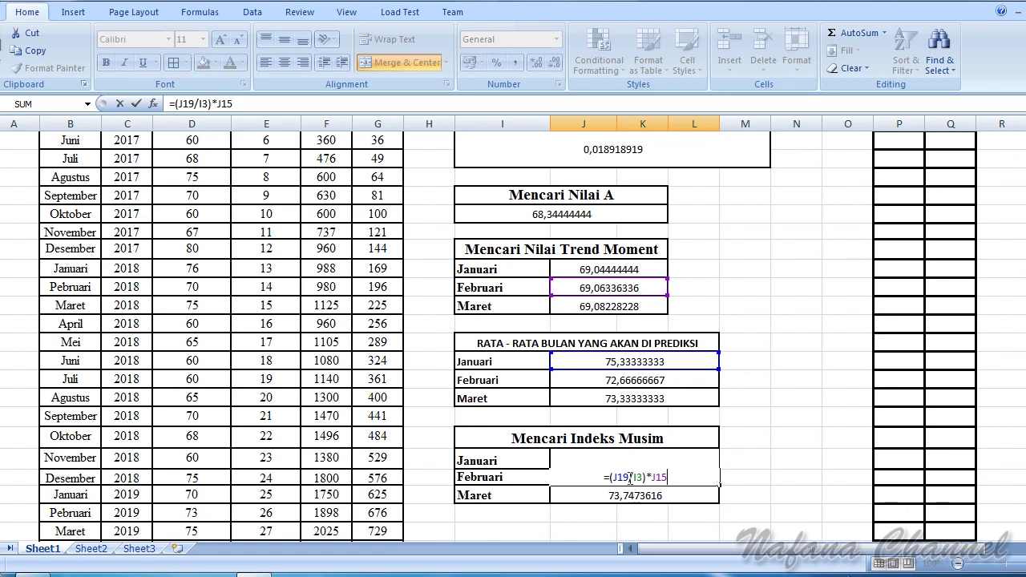
{"action": "left_click_drag", "start_coordinate": [630, 478], "coordinate": [613, 478]}
{"action": "left_click", "coordinate": [630, 380]}
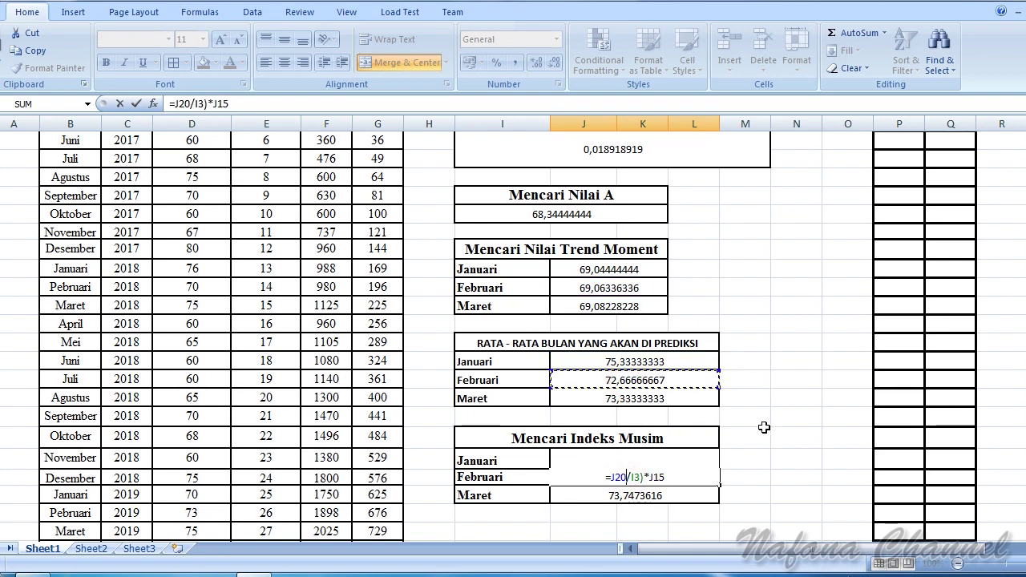
{"action": "key", "text": "Return"}
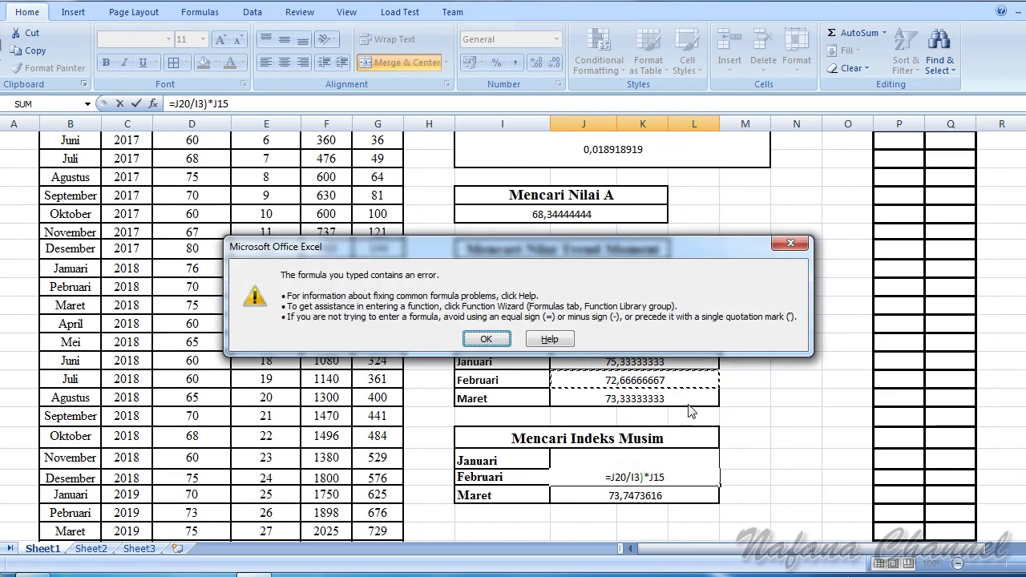
{"action": "left_click", "coordinate": [492, 338]}
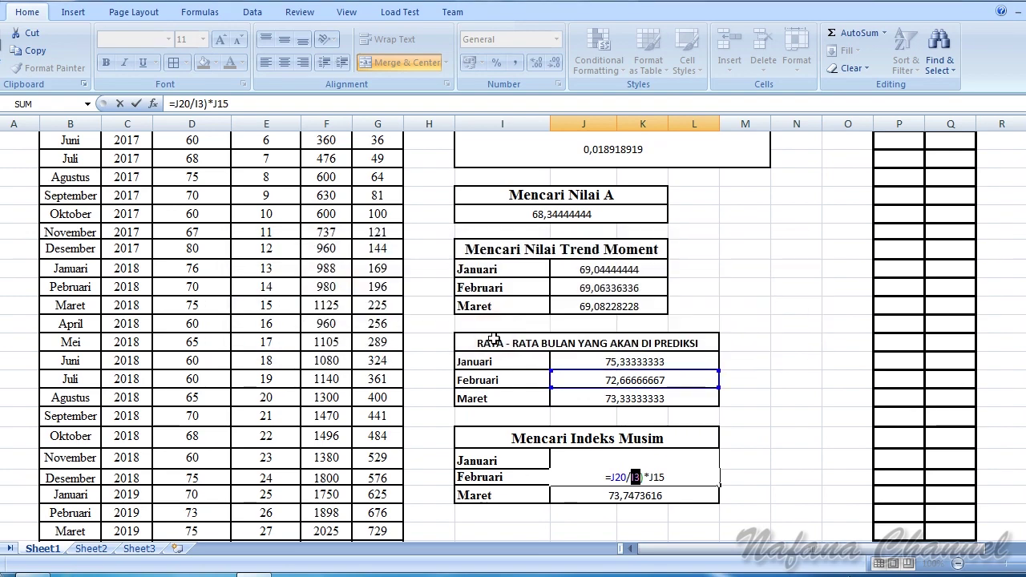
{"action": "left_click", "coordinate": [606, 477]}
{"action": "type", "text": "("}
{"action": "key", "text": "Return"}
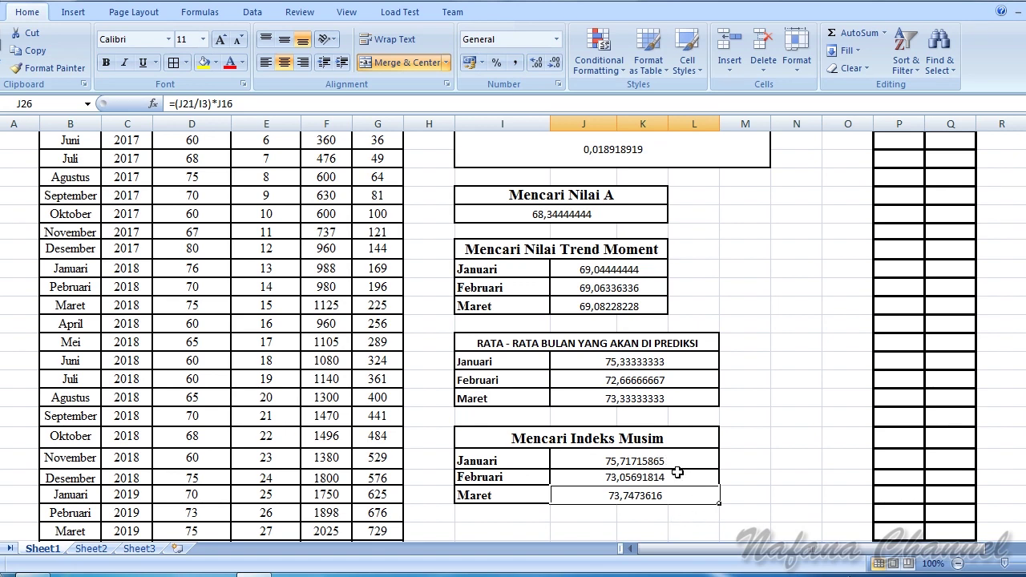
{"action": "left_click", "coordinate": [750, 479]}
{"action": "left_click", "coordinate": [767, 455]}
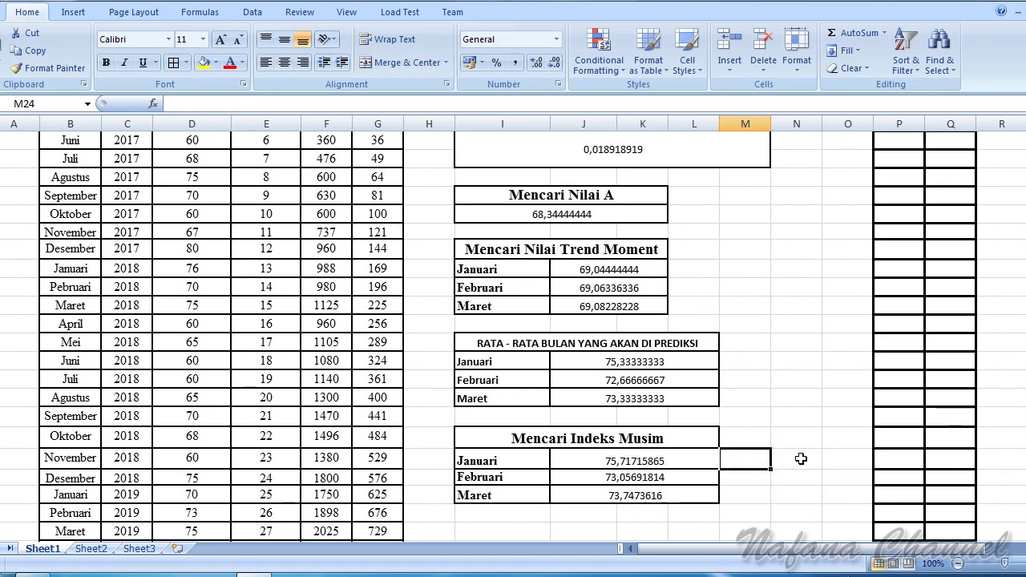
{"action": "left_click", "coordinate": [798, 457]}
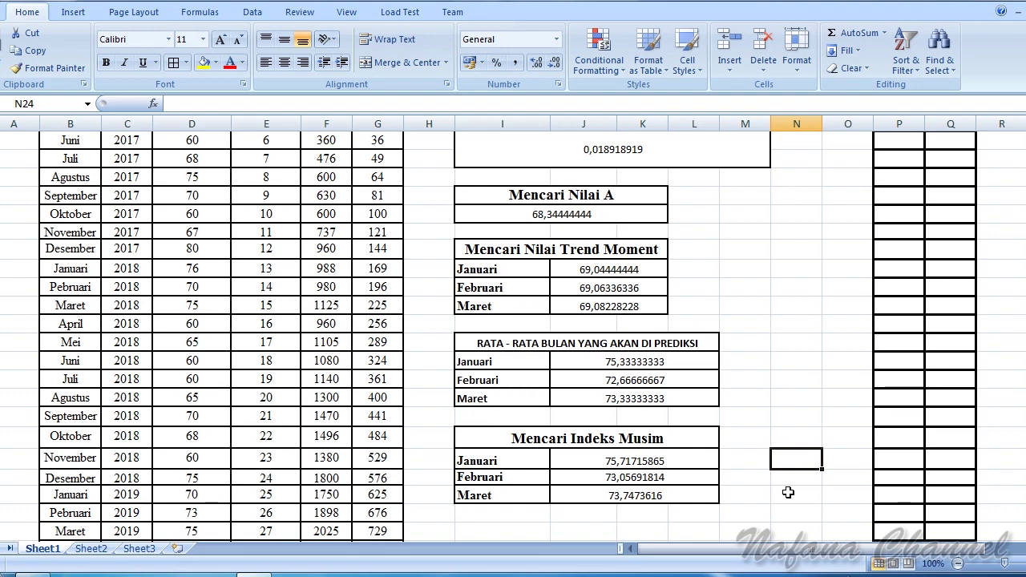
Step: Add the column header 'PREDIKSI' in H1
{"action": "scroll", "coordinate": [782, 485], "scroll_direction": "up", "scroll_amount": 3}
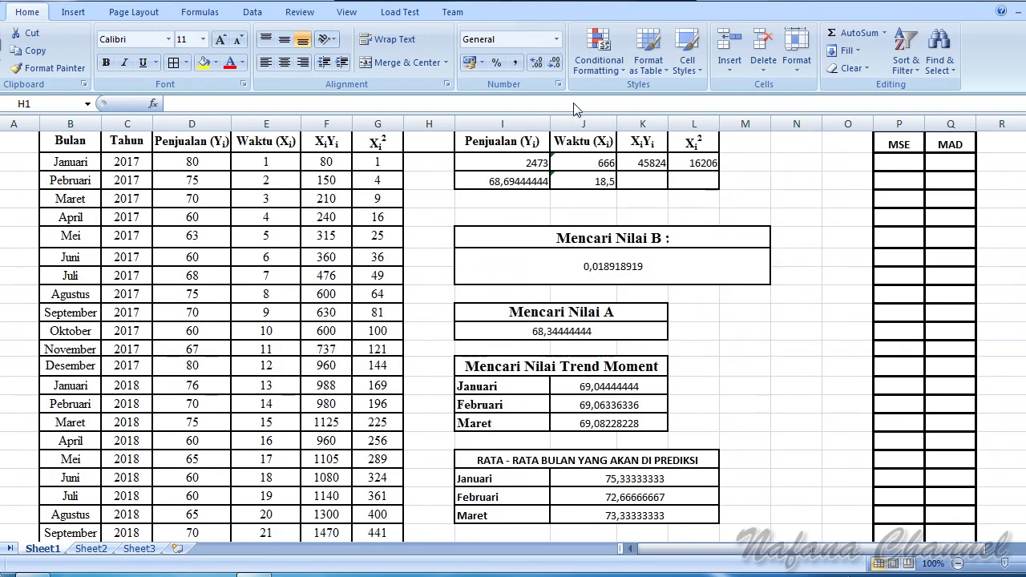
{"action": "left_click", "coordinate": [429, 142]}
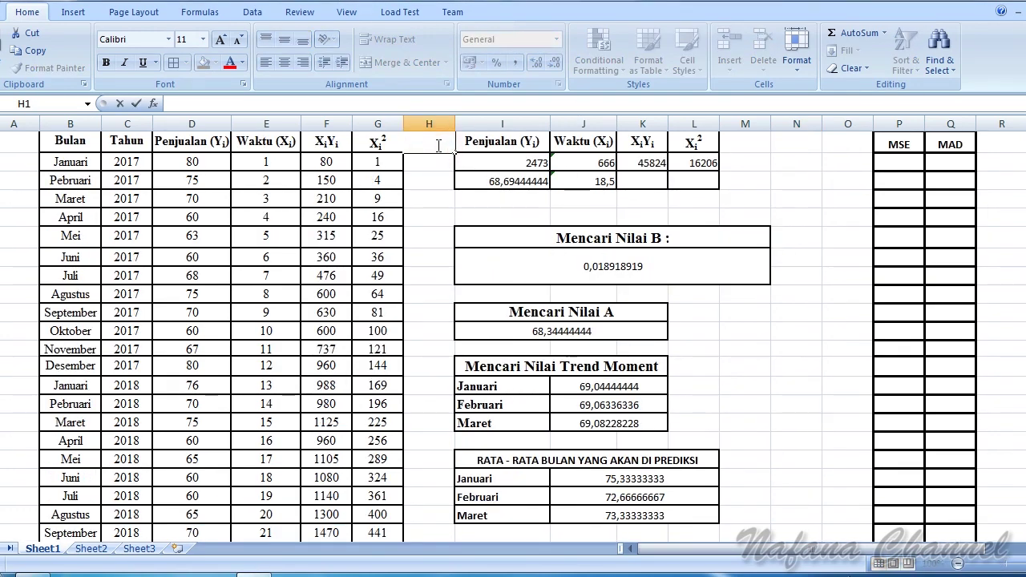
{"action": "type", "text": "PREDIKSI"}
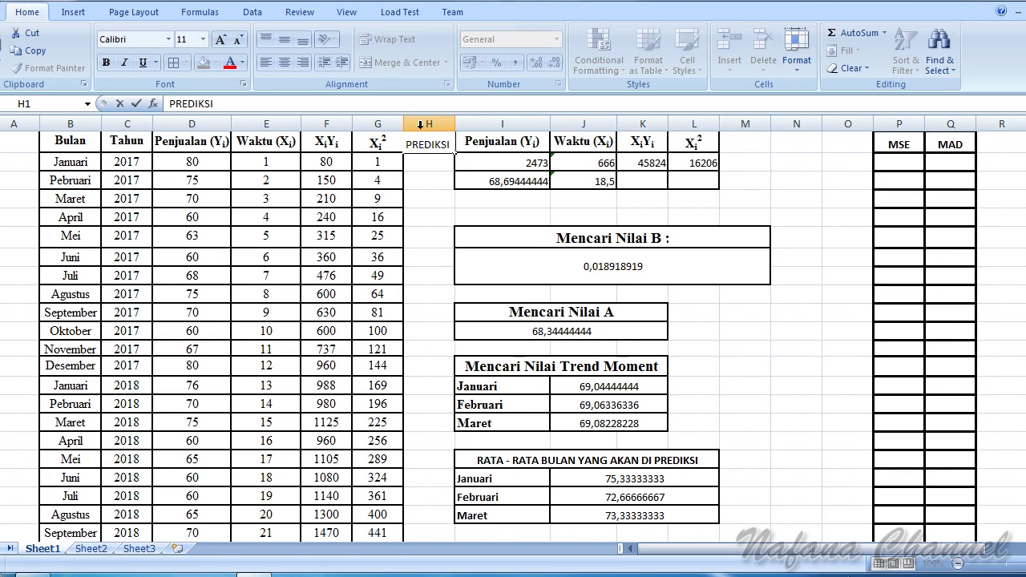
{"action": "left_click", "coordinate": [428, 166]}
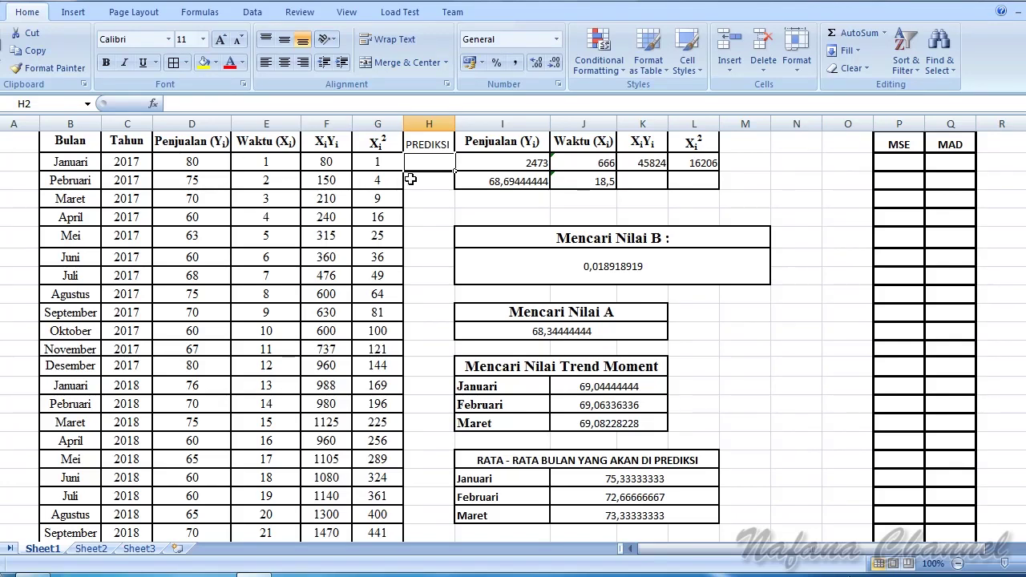
Step: Enter =$I$11+($I$7*E2) in H2, giving a Januari 2017 prediction of 68,36336
{"action": "type", "text": "="}
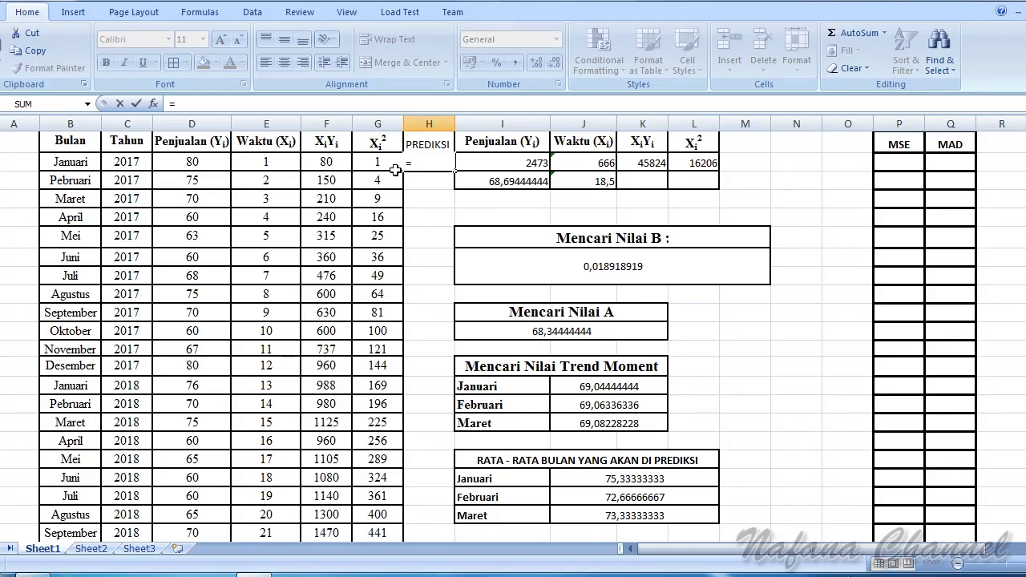
{"action": "left_click", "coordinate": [556, 334]}
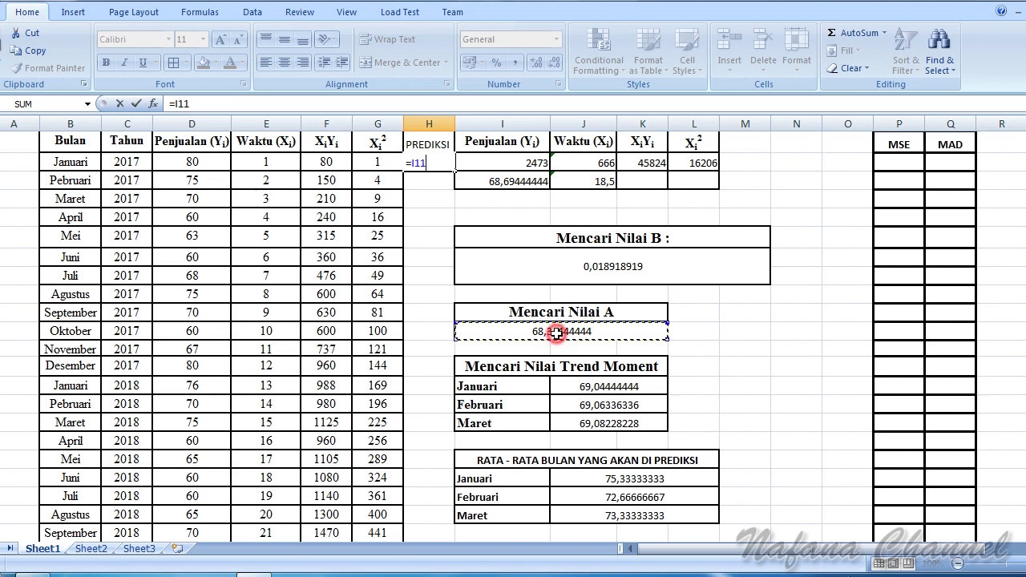
{"action": "left_click", "coordinate": [413, 162]}
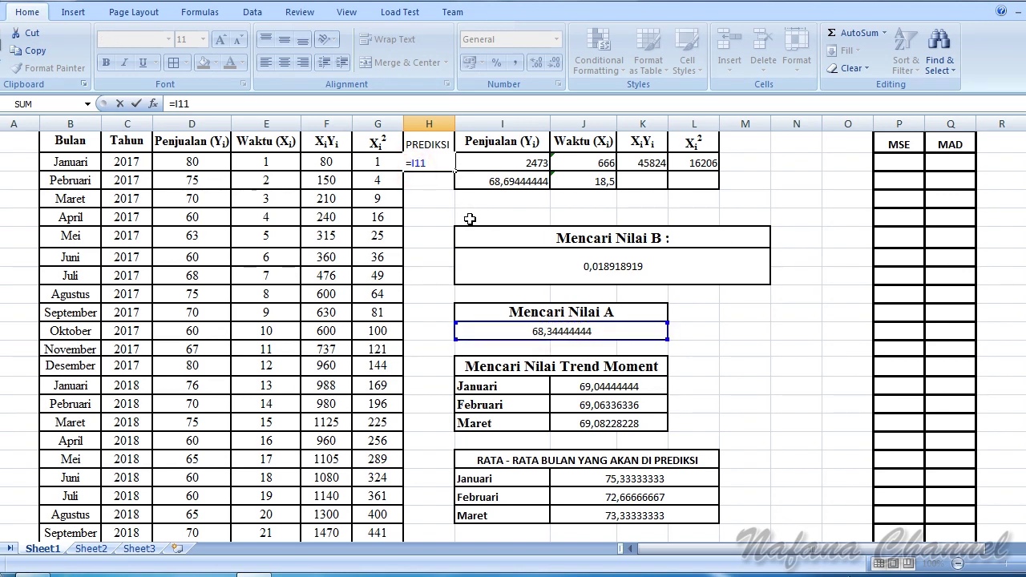
{"action": "key", "text": "F4"}
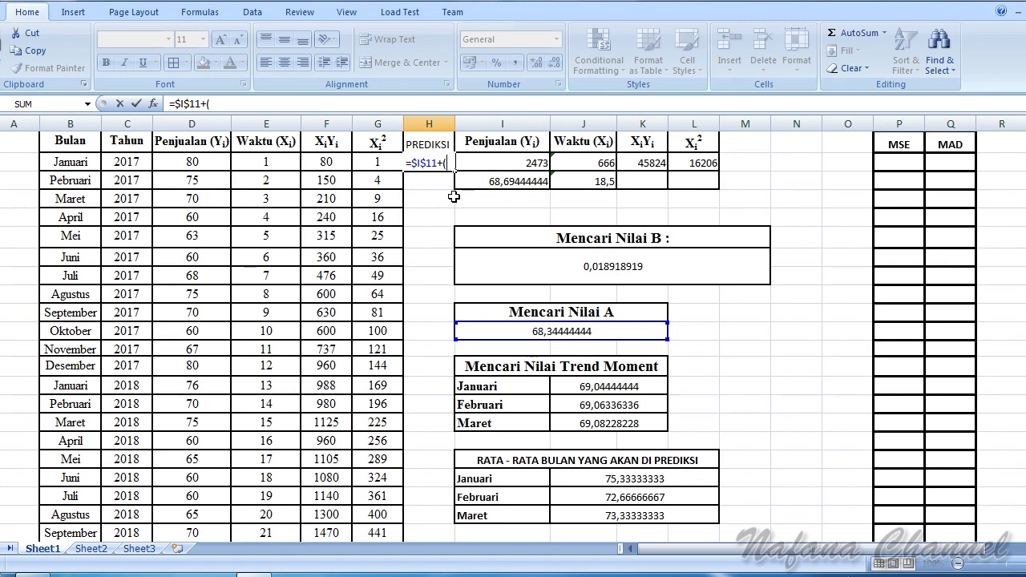
{"action": "left_click", "coordinate": [563, 265]}
{"action": "left_click", "coordinate": [449, 163]}
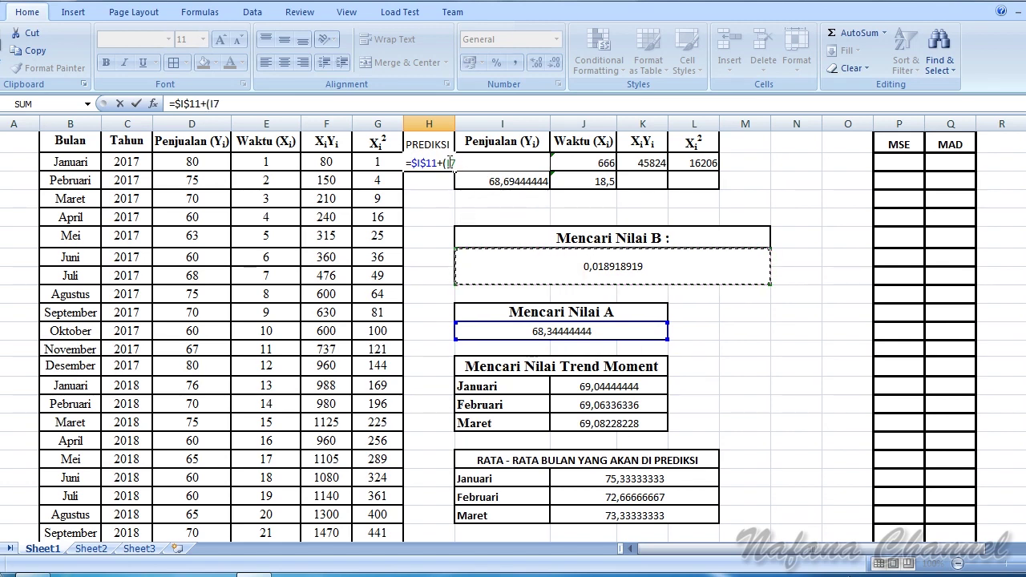
{"action": "type", "text": "$"}
{"action": "left_click", "coordinate": [455, 163]}
{"action": "type", "text": "$I$"}
{"action": "left_click", "coordinate": [469, 163]}
{"action": "type", "text": "*"}
{"action": "left_click", "coordinate": [272, 163]}
{"action": "type", "text": ")"}
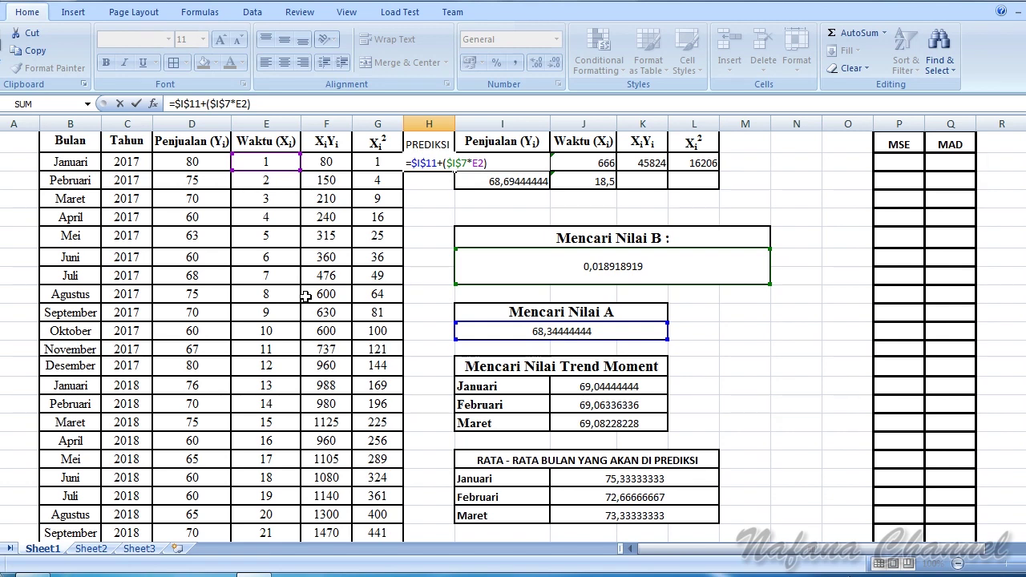
{"action": "key", "text": "Return"}
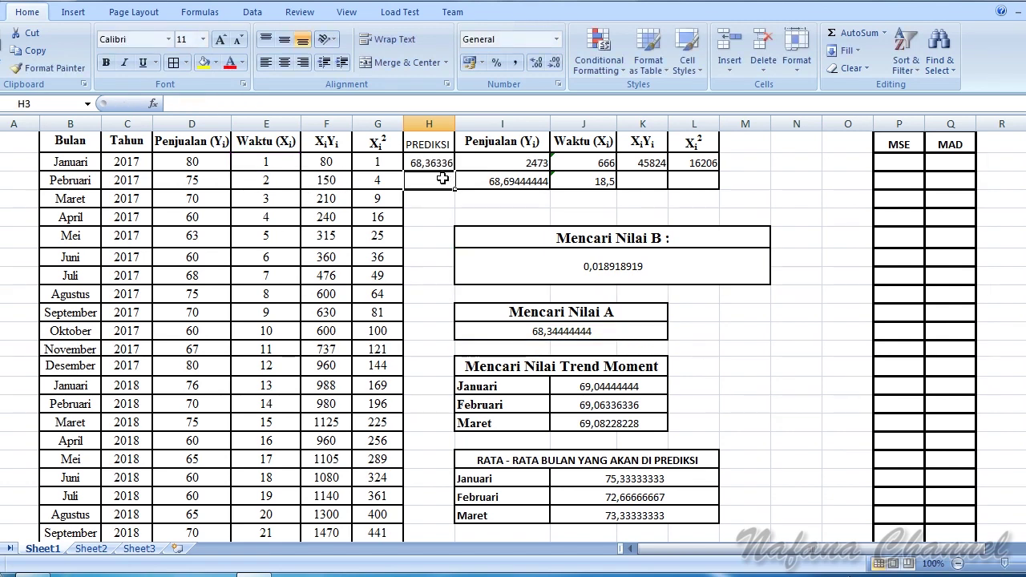
Step: Fill the H2 prediction formula down through row 40 (Maret 2020)
{"action": "left_click", "coordinate": [426, 165]}
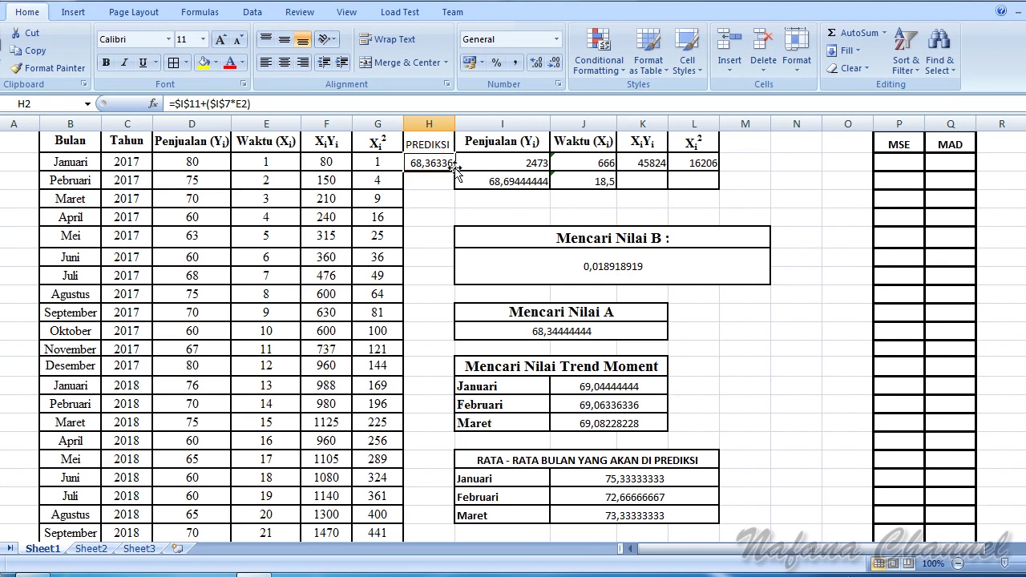
{"action": "left_click_drag", "start_coordinate": [455, 171], "coordinate": [429, 443]}
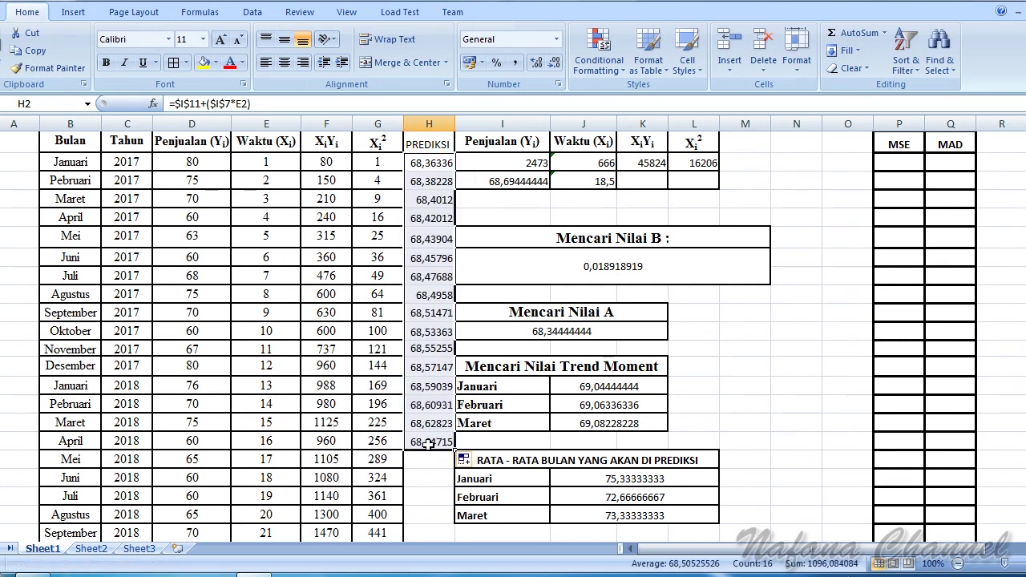
{"action": "scroll", "coordinate": [509, 424], "scroll_direction": "down", "scroll_amount": 3}
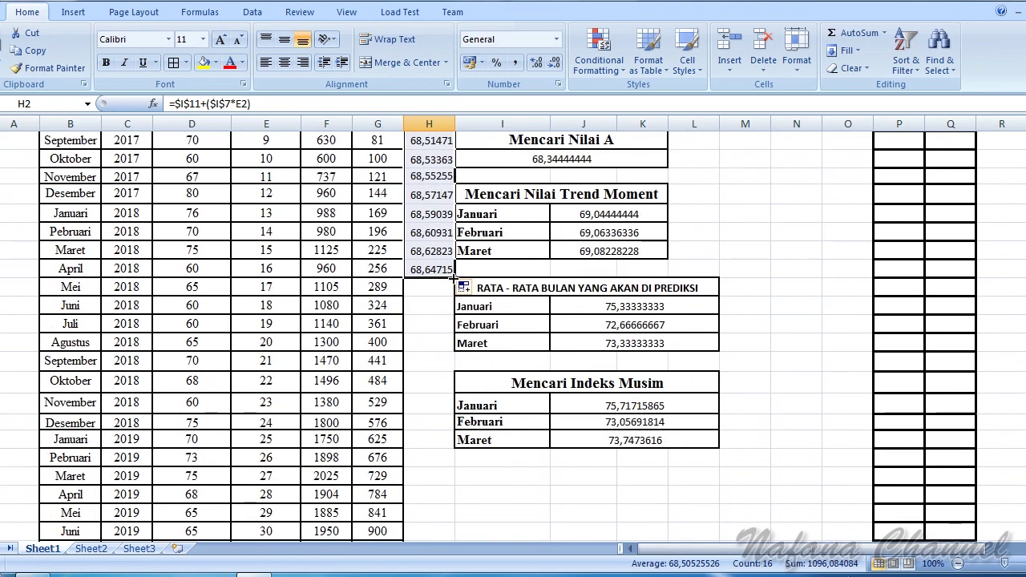
{"action": "left_click_drag", "start_coordinate": [453, 276], "coordinate": [451, 520]}
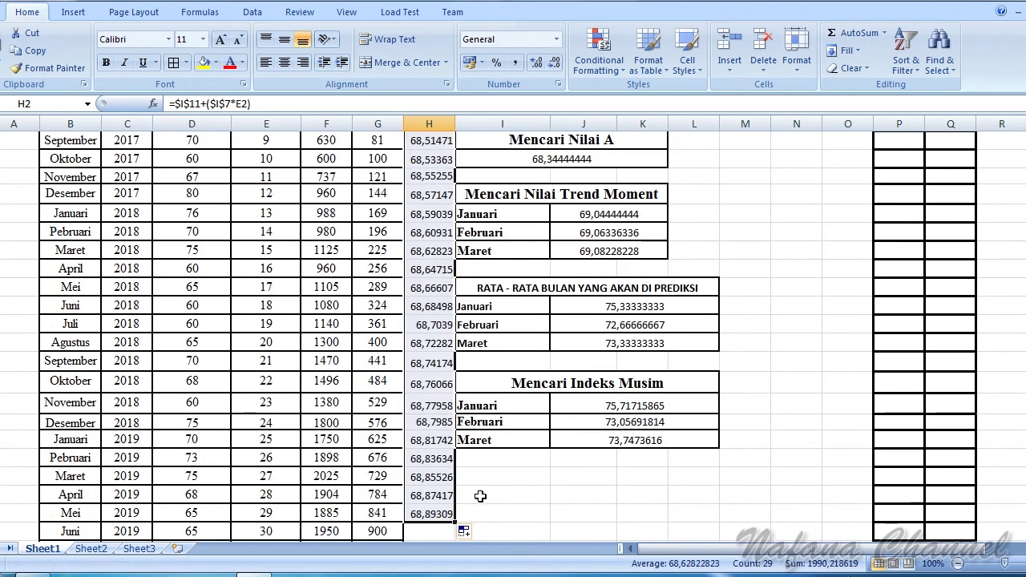
{"action": "scroll", "coordinate": [478, 495], "scroll_direction": "down", "scroll_amount": 4}
{"action": "left_click_drag", "start_coordinate": [455, 301], "coordinate": [450, 481]}
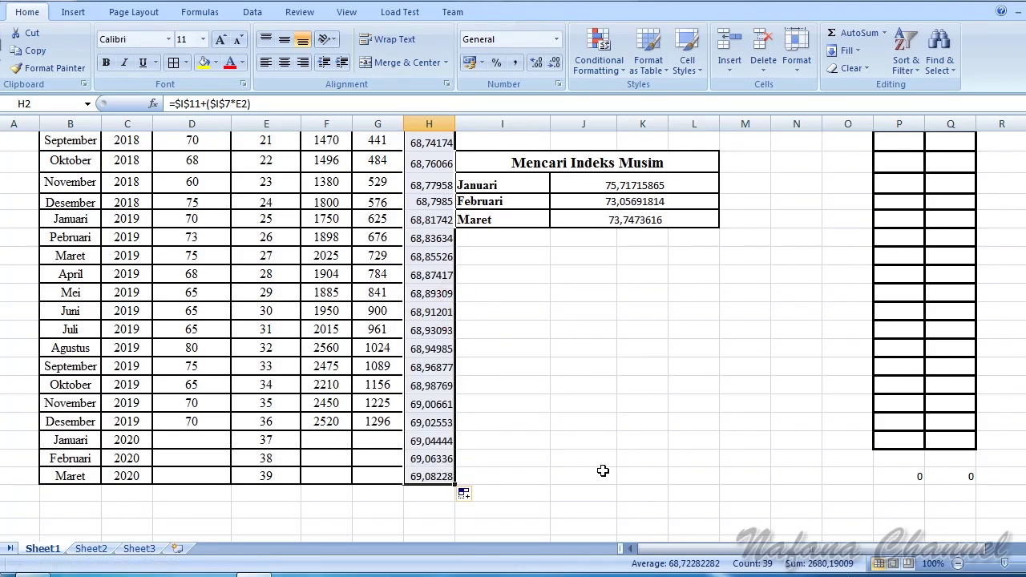
{"action": "scroll", "coordinate": [602, 470], "scroll_direction": "up", "scroll_amount": 3}
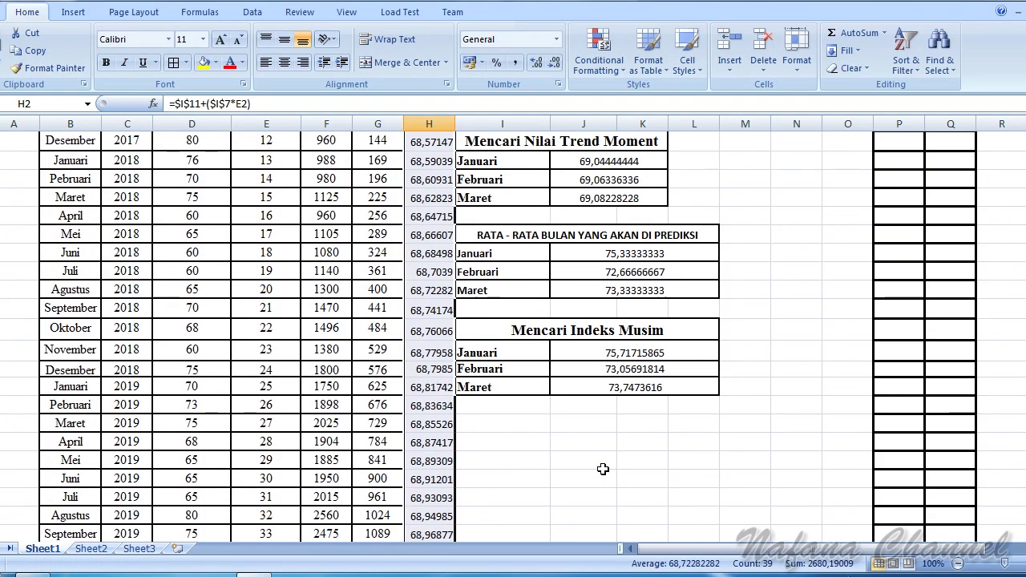
{"action": "scroll", "coordinate": [603, 468], "scroll_direction": "down", "scroll_amount": 4}
{"action": "left_click", "coordinate": [598, 442]}
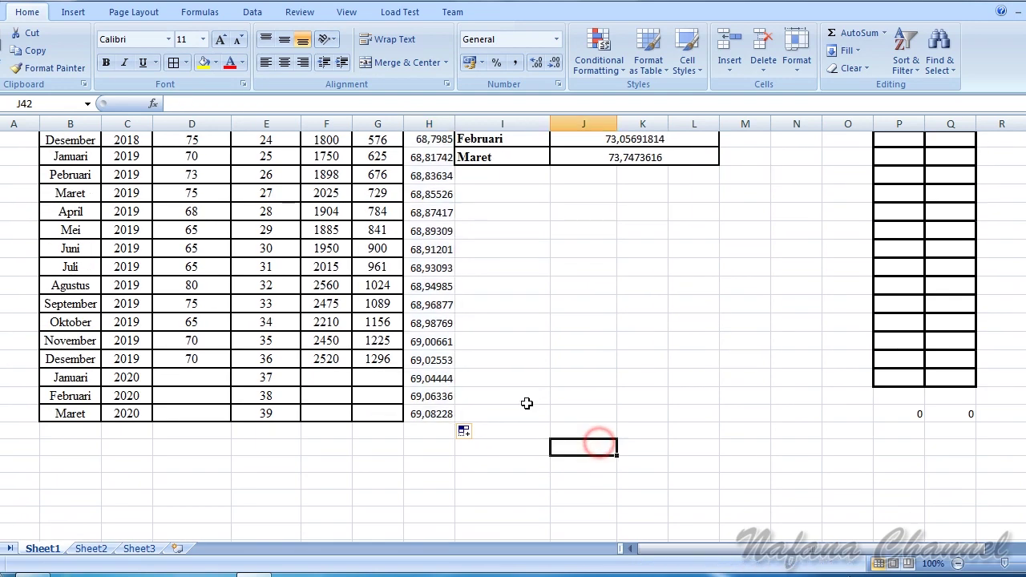
{"action": "left_click", "coordinate": [433, 376]}
Step: Apply All Borders to the prediction cells H2:H40
{"action": "scroll", "coordinate": [642, 364], "scroll_direction": "up", "scroll_amount": 1}
{"action": "scroll", "coordinate": [642, 365], "scroll_direction": "up", "scroll_amount": 3}
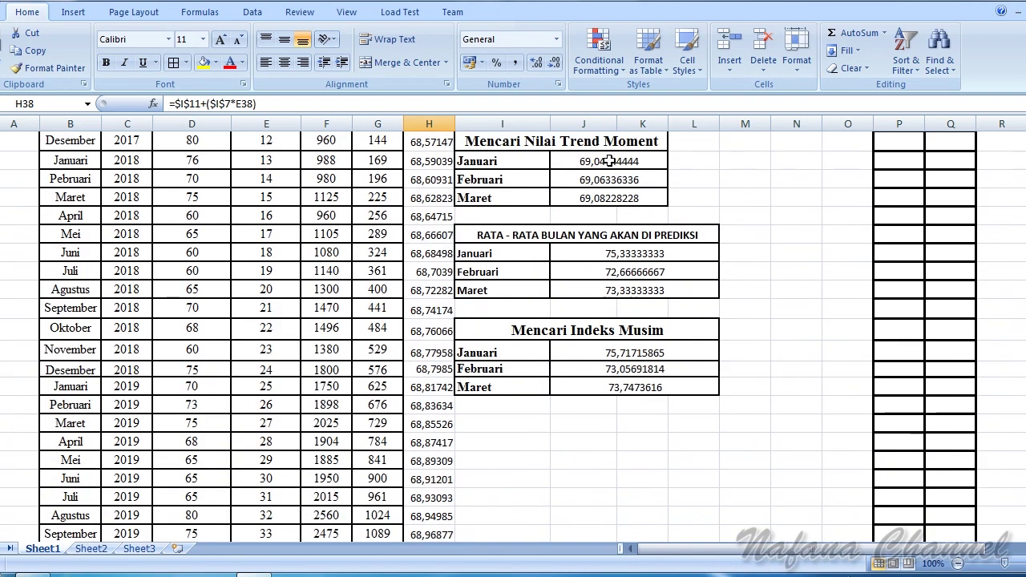
{"action": "scroll", "coordinate": [607, 442], "scroll_direction": "down", "scroll_amount": 4}
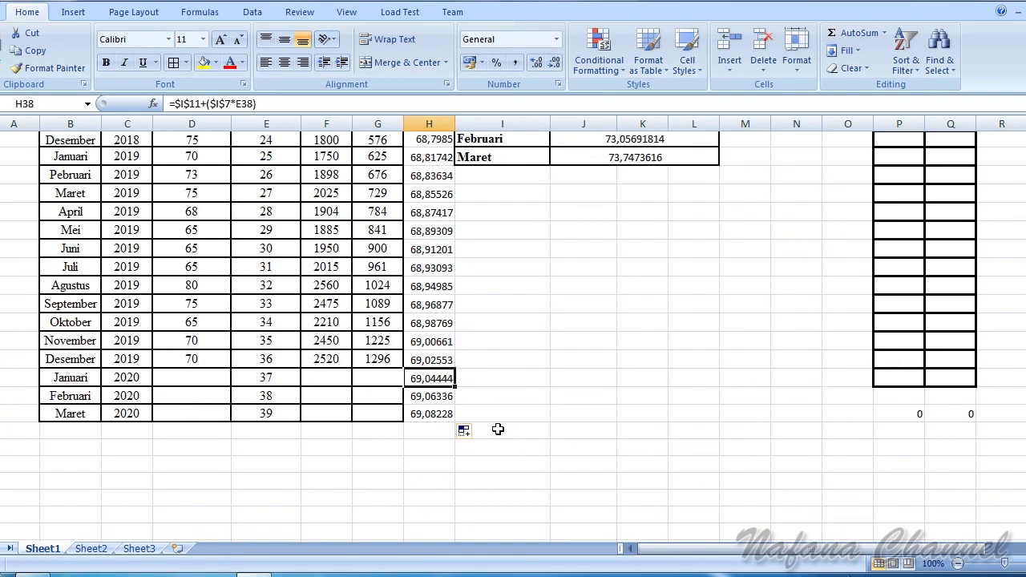
{"action": "left_click_drag", "start_coordinate": [431, 421], "coordinate": [442, 162]}
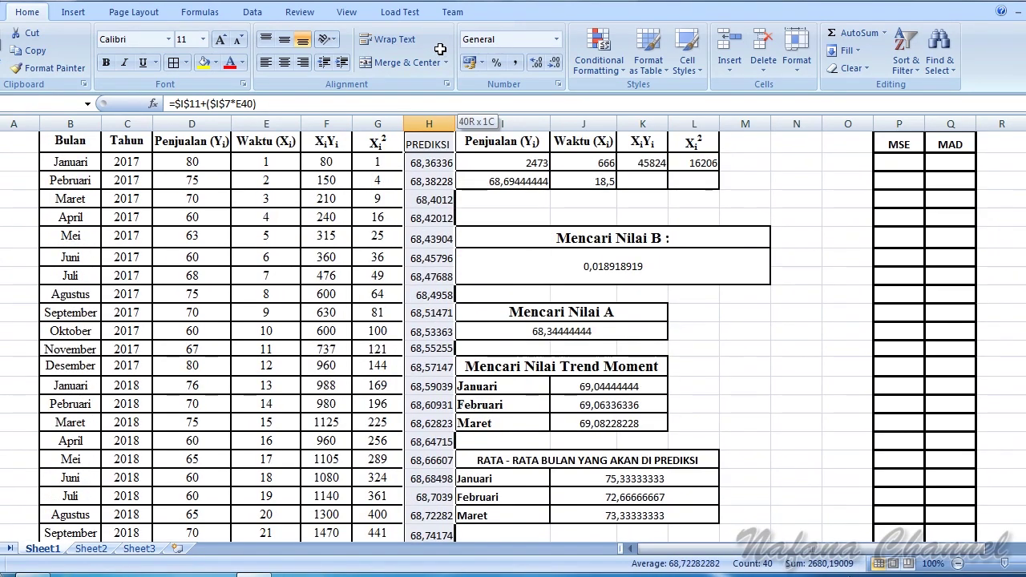
{"action": "left_click", "coordinate": [172, 62]}
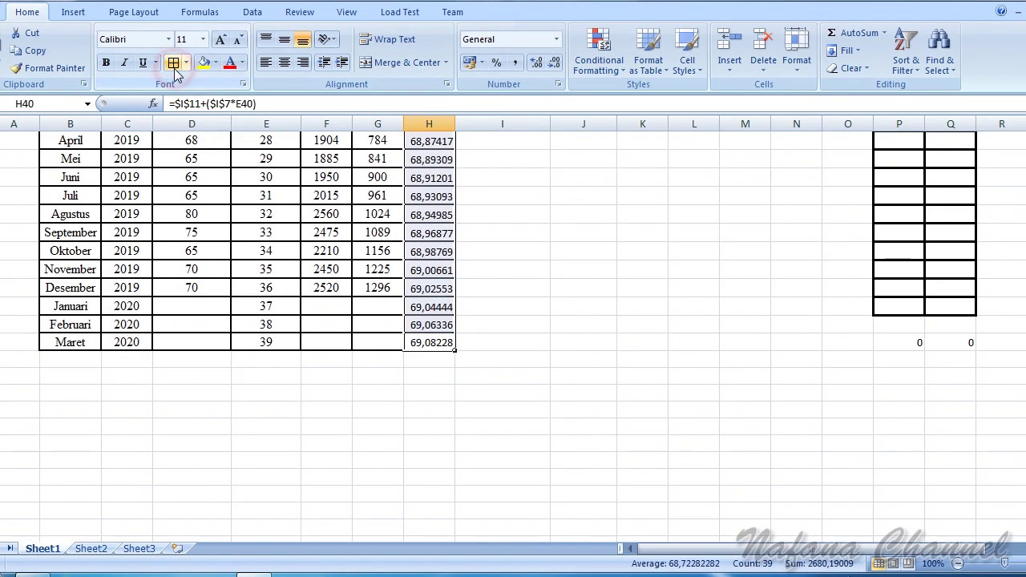
{"action": "left_click", "coordinate": [561, 303]}
{"action": "scroll", "coordinate": [577, 321], "scroll_direction": "up", "scroll_amount": 9}
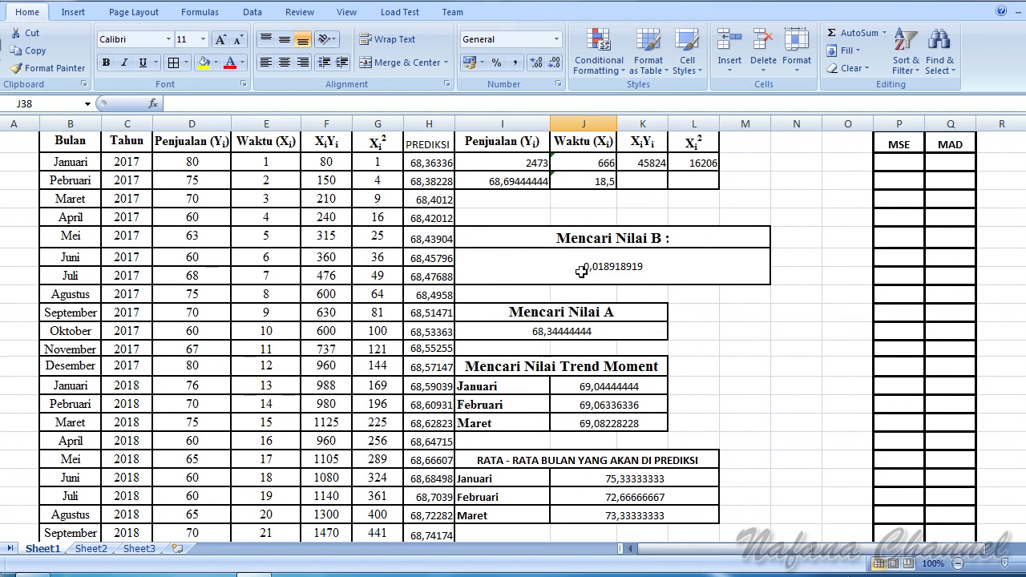
Step: Start the P2 MSE formula as =ABS((D2-H2), actual sales minus prediction
{"action": "left_click", "coordinate": [792, 210]}
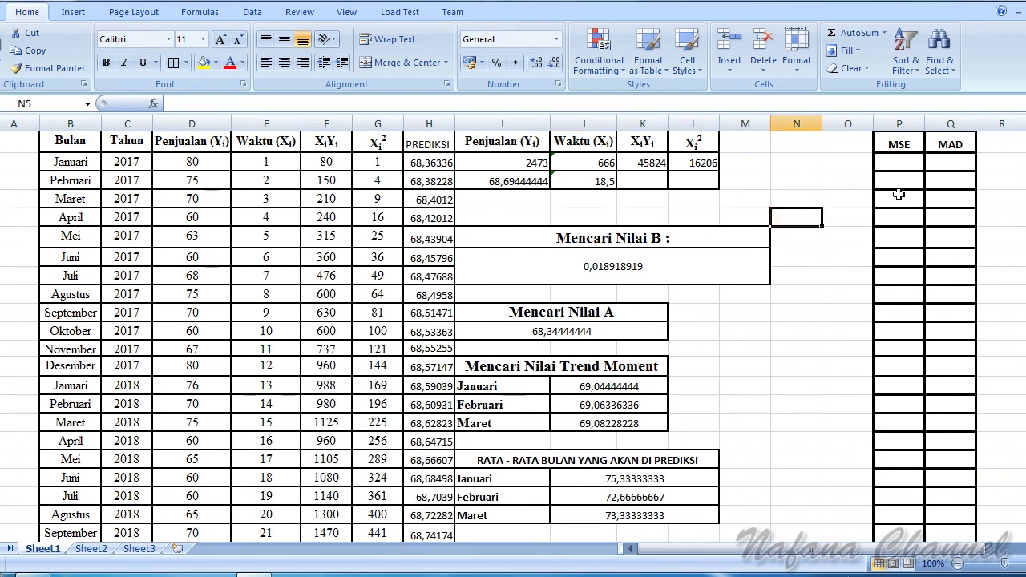
{"action": "left_click", "coordinate": [898, 165]}
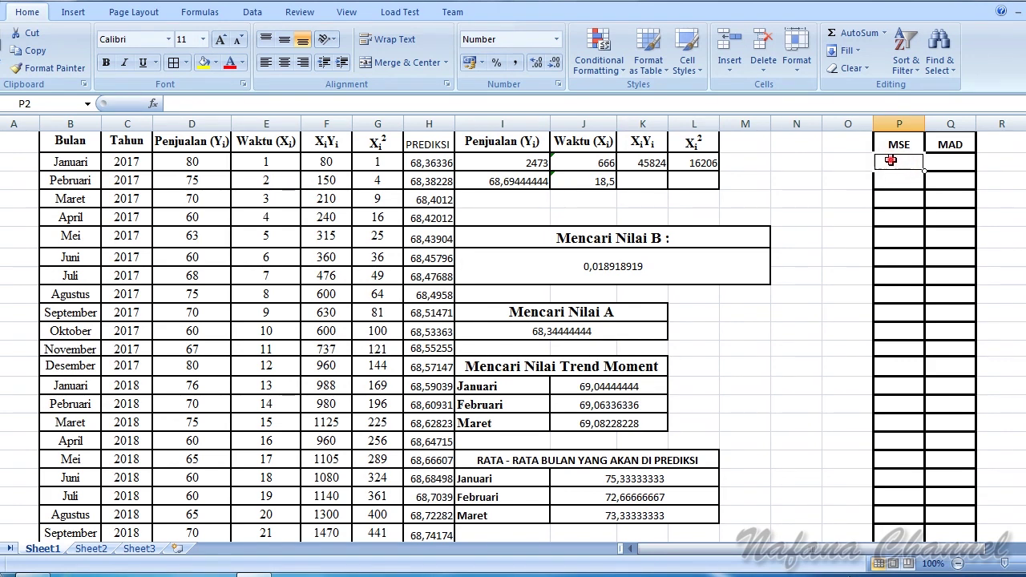
{"action": "double_click", "coordinate": [892, 160]}
{"action": "type", "text": "="}
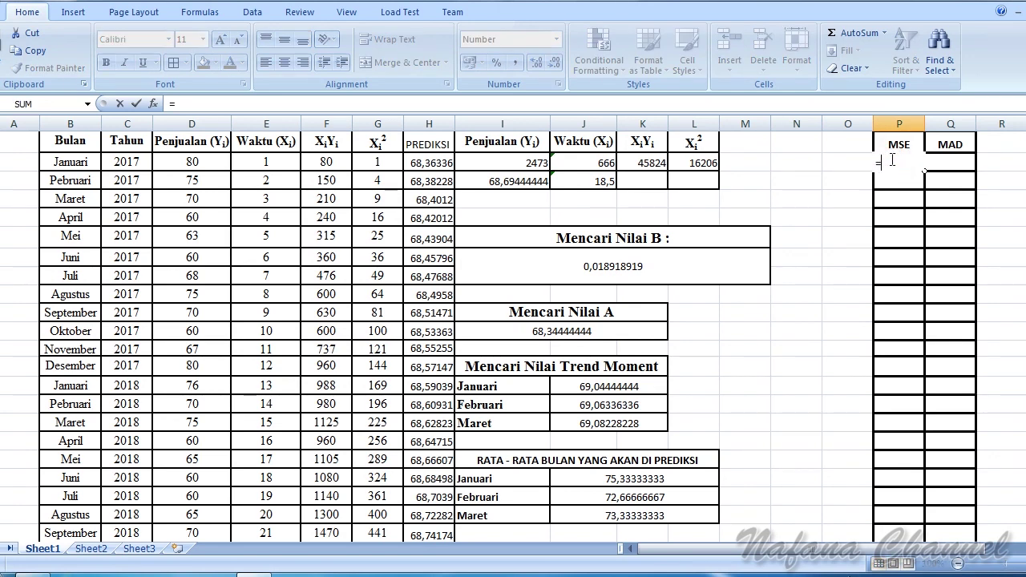
{"action": "type", "text": "ABS"}
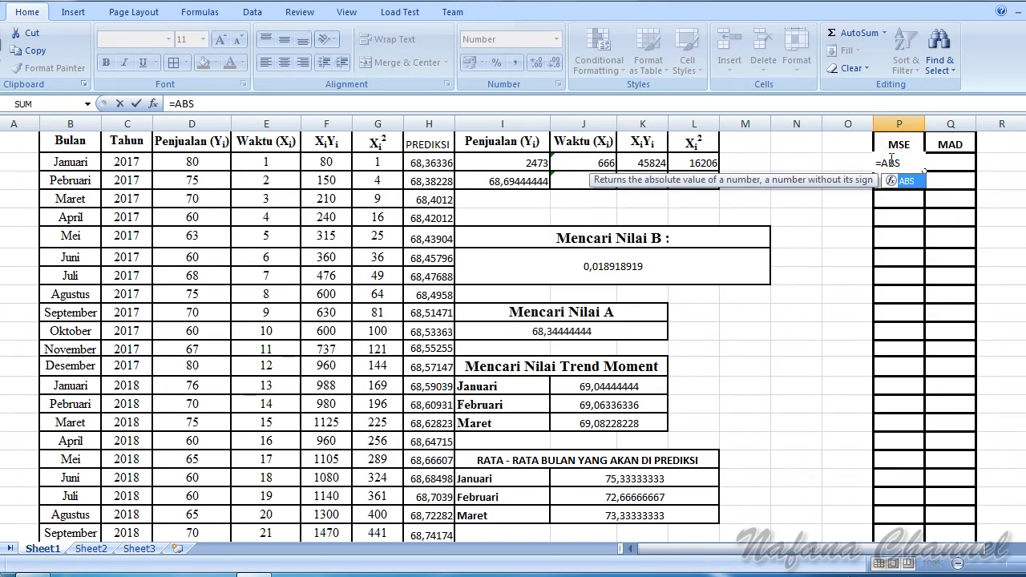
{"action": "type", "text": "(("}
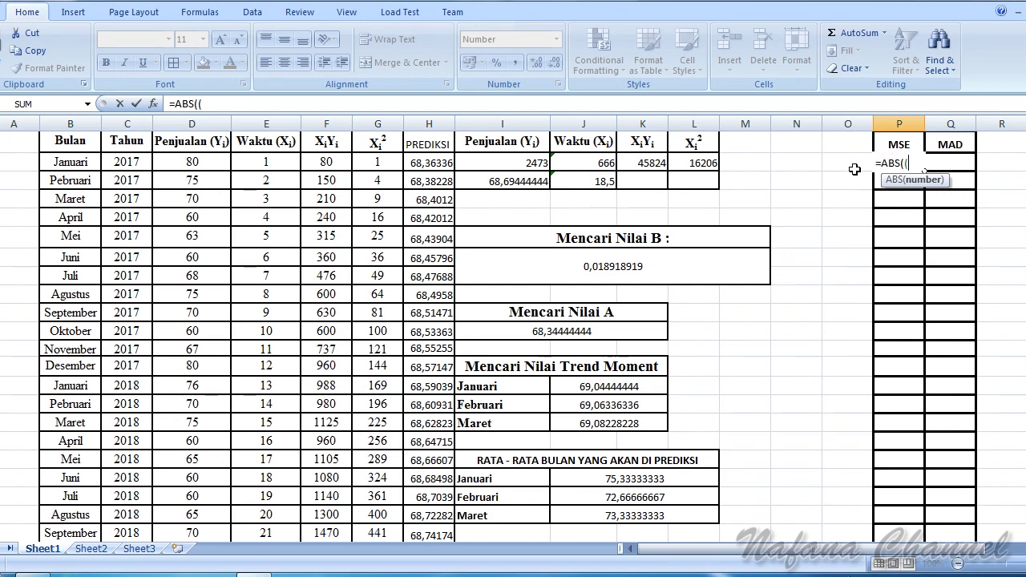
{"action": "left_click", "coordinate": [198, 161]}
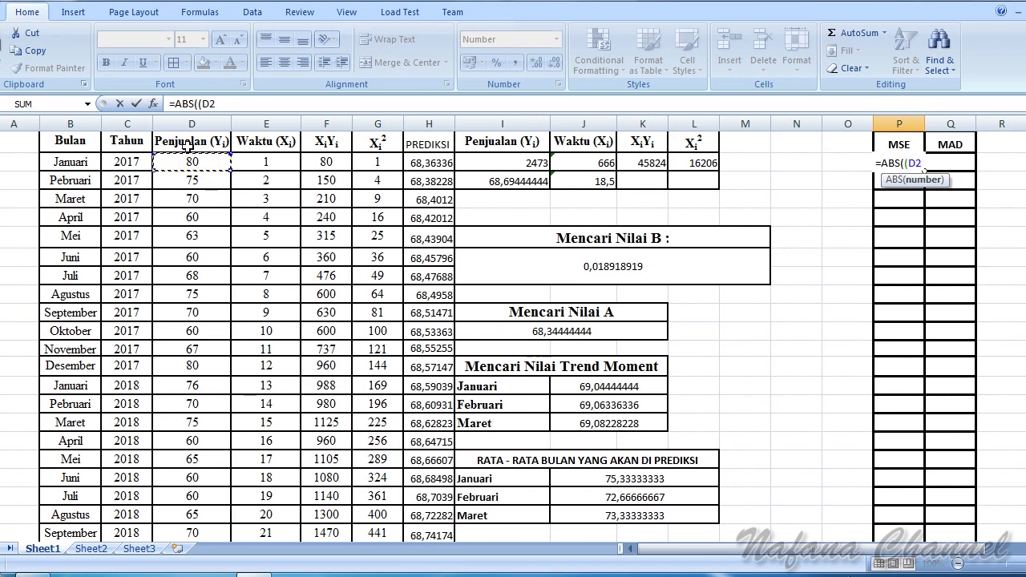
{"action": "type", "text": "-"}
{"action": "left_click", "coordinate": [431, 164]}
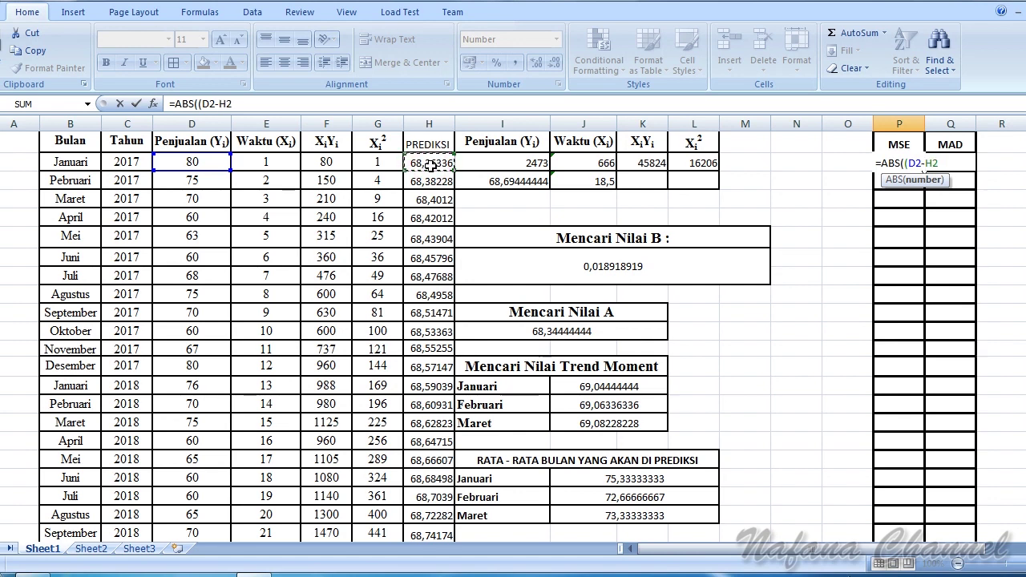
{"action": "type", "text": ")^2)/36"}
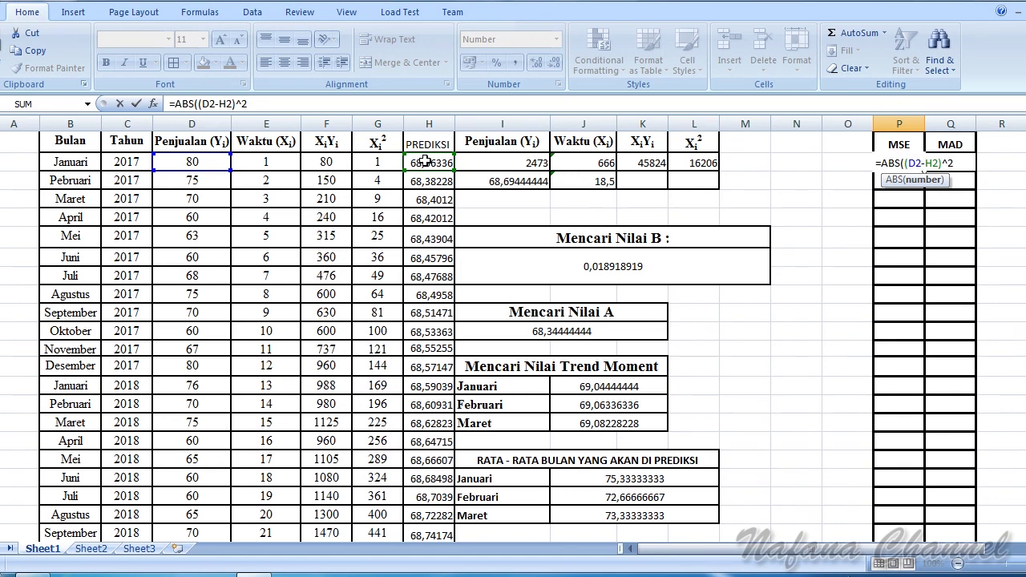
Step: Complete =ABS((D2-H2)^2)/36 in P2 and copy it down through the Maret 2020 row
{"action": "type", "text": ")"}
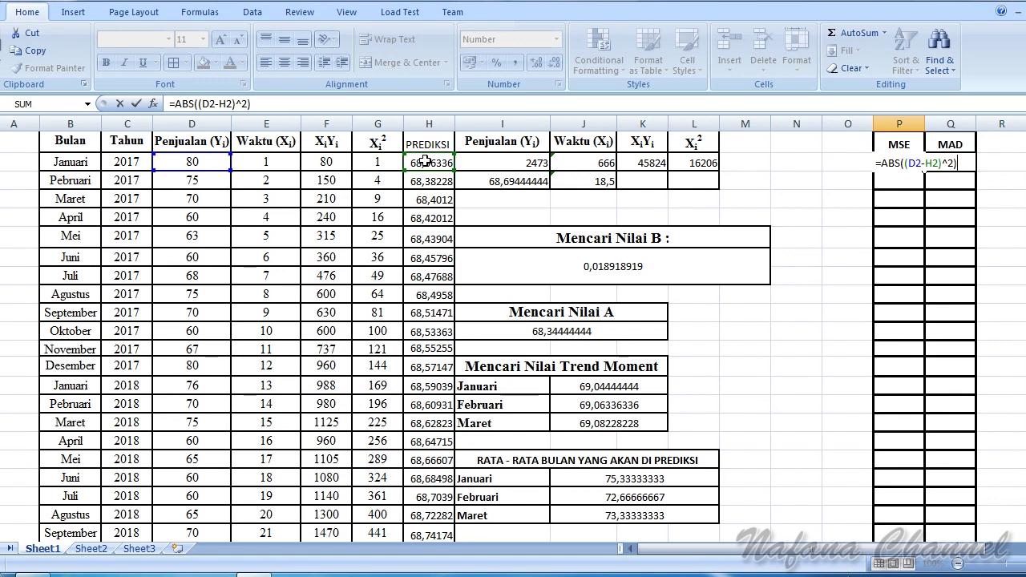
{"action": "type", "text": "/"}
{"action": "type", "text": "36"}
{"action": "key", "text": "Return"}
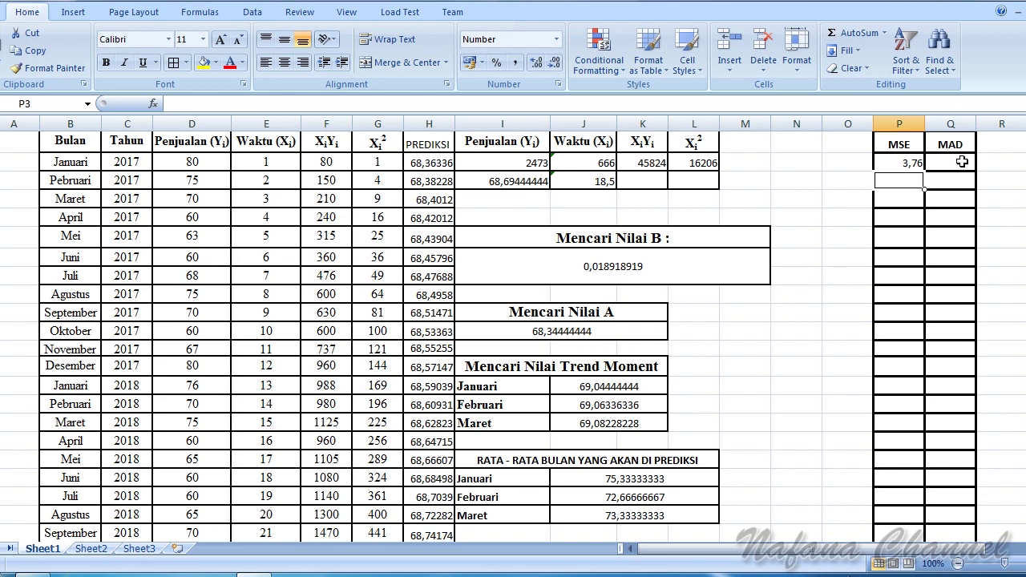
{"action": "left_click", "coordinate": [910, 164]}
{"action": "left_click_drag", "start_coordinate": [924, 170], "coordinate": [927, 222]}
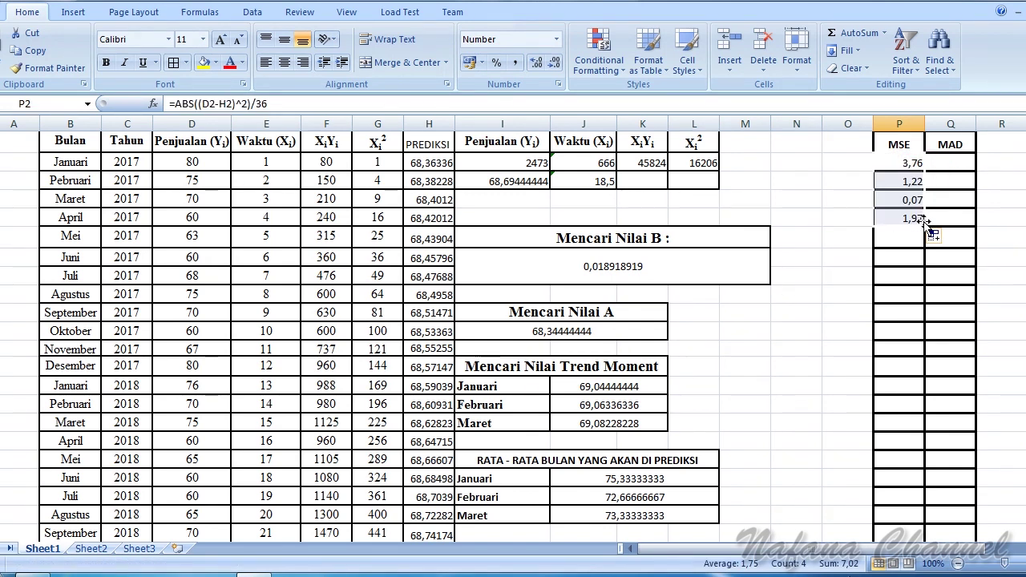
{"action": "mouse_move", "coordinate": [924, 228]}
{"action": "left_mouse_down"}
{"action": "mouse_move", "coordinate": [887, 572]}
{"action": "mouse_move", "coordinate": [934, 389]}
{"action": "left_mouse_up"}
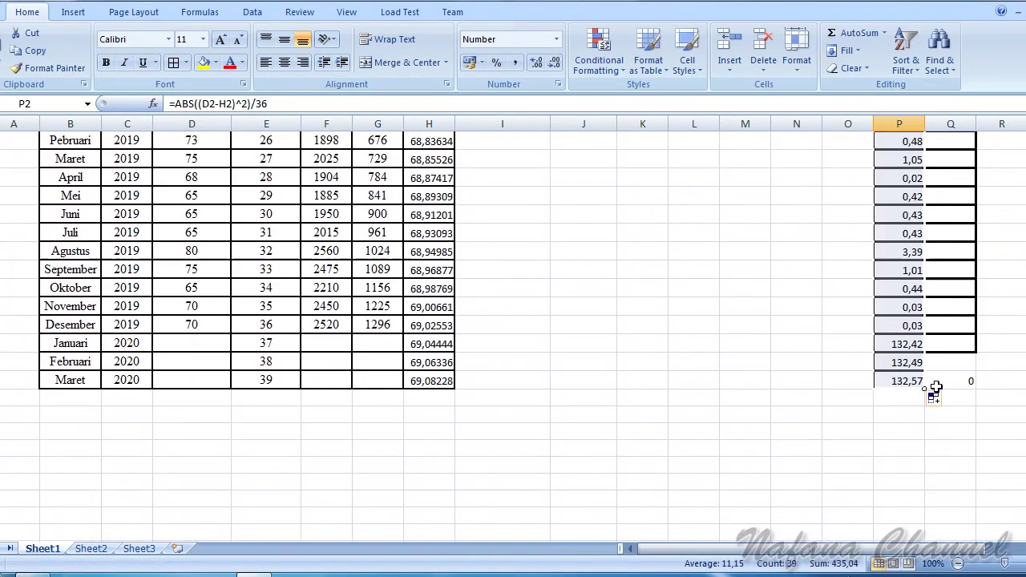
Step: Dismiss the stray menu and selection, return to the sheet top, and start editing MAD cell Q2
{"action": "right_click", "coordinate": [930, 439]}
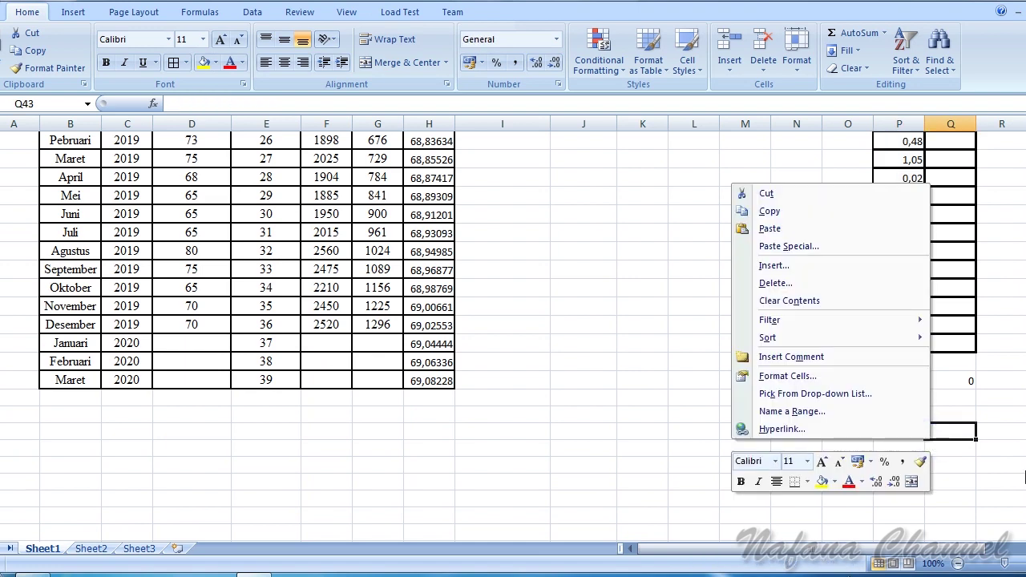
{"action": "left_click", "coordinate": [931, 439]}
{"action": "left_click", "coordinate": [948, 380]}
{"action": "mouse_move", "coordinate": [948, 379]}
{"action": "left_mouse_down"}
{"action": "mouse_move", "coordinate": [917, 359]}
{"action": "mouse_move", "coordinate": [989, 435]}
{"action": "left_mouse_up"}
{"action": "left_click", "coordinate": [1000, 343]}
{"action": "scroll", "coordinate": [1017, 309], "scroll_direction": "up", "scroll_amount": 8}
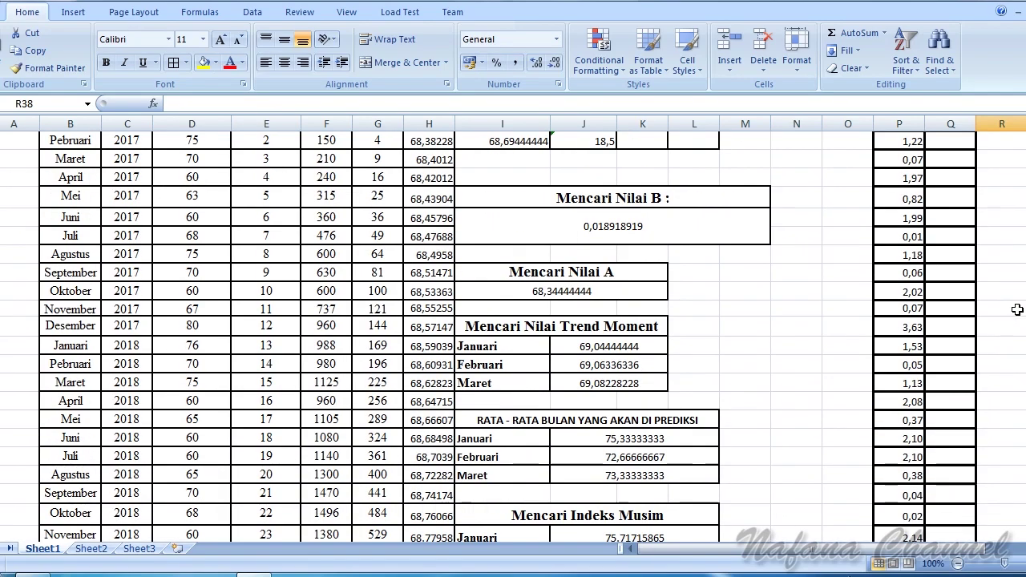
{"action": "scroll", "coordinate": [1016, 310], "scroll_direction": "up", "scroll_amount": 1}
{"action": "double_click", "coordinate": [948, 165]}
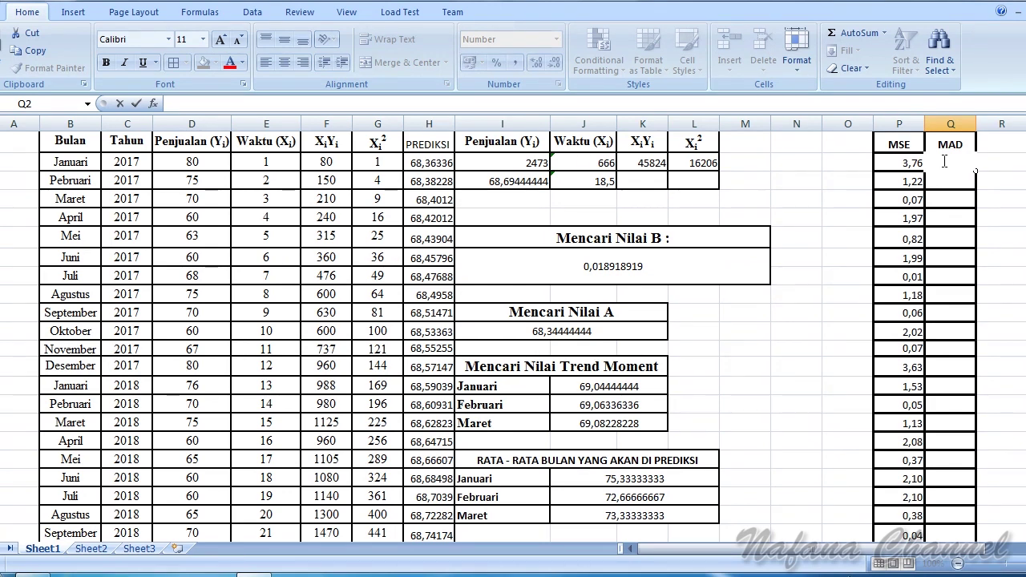
Step: Enter the MAD formula =(D2-H2)/36 in Q2 for Januari 2017
{"action": "type", "text": "="}
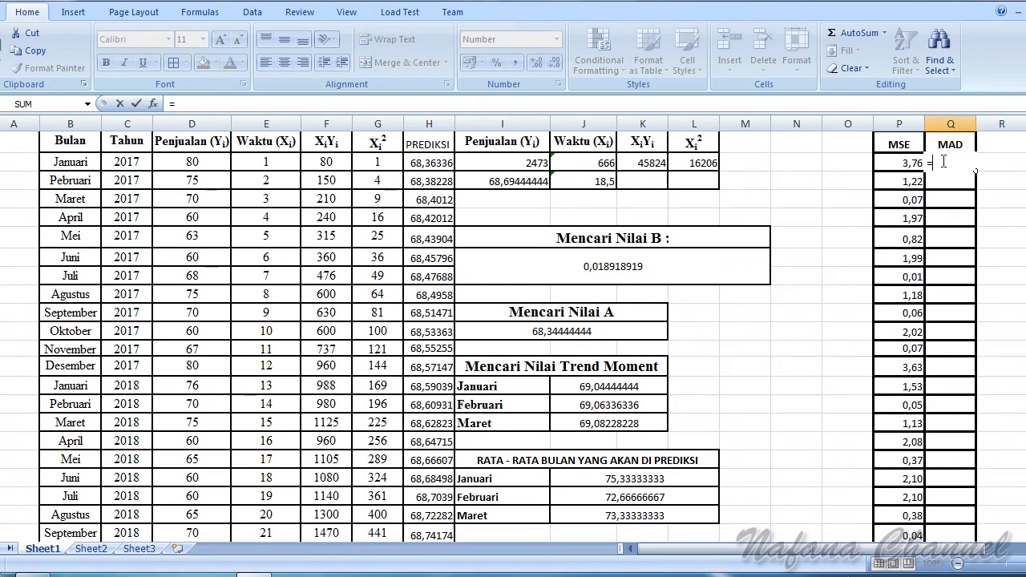
{"action": "type", "text": "("}
{"action": "left_click", "coordinate": [199, 163]}
{"action": "type", "text": "-"}
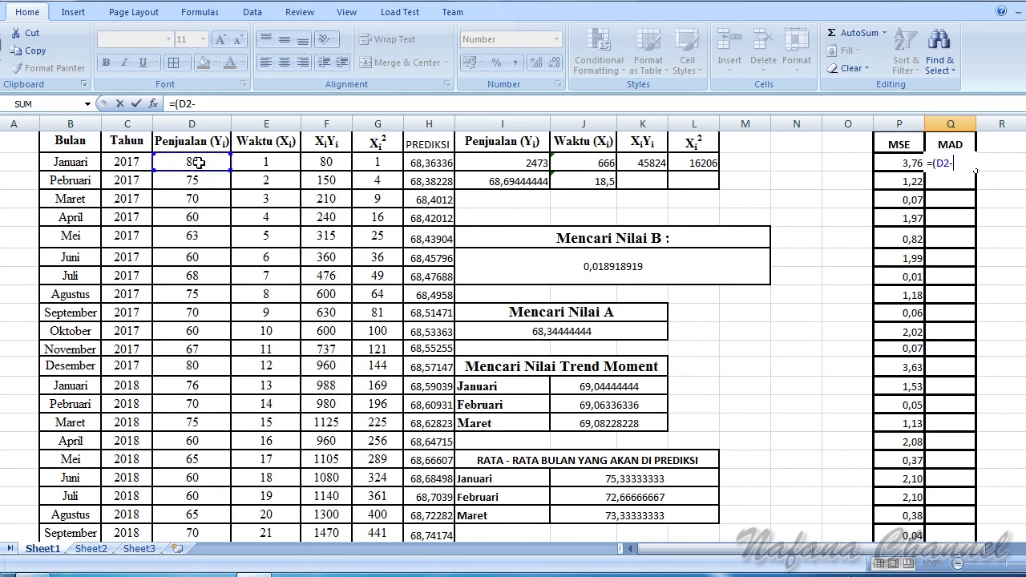
{"action": "left_click", "coordinate": [427, 163]}
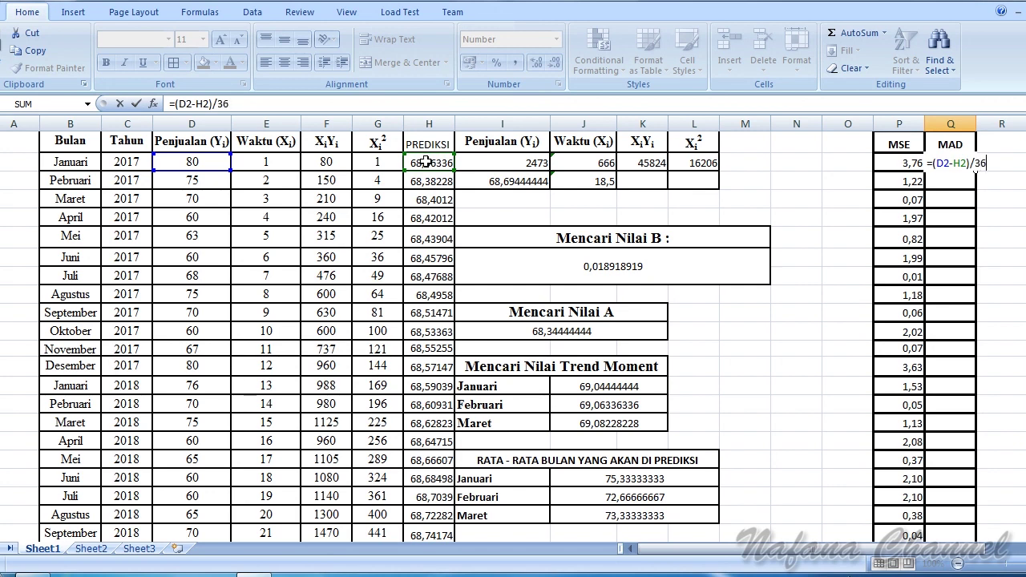
{"action": "key", "text": "Return"}
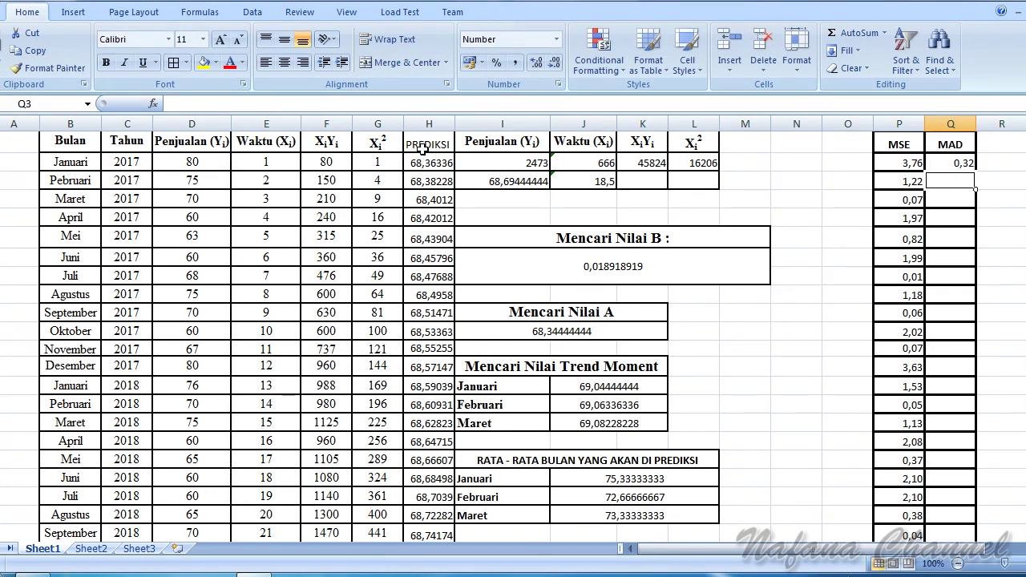
Step: Copy the Q2 MAD formula down to Maret 2020, ending at -1,92
{"action": "left_click", "coordinate": [983, 167]}
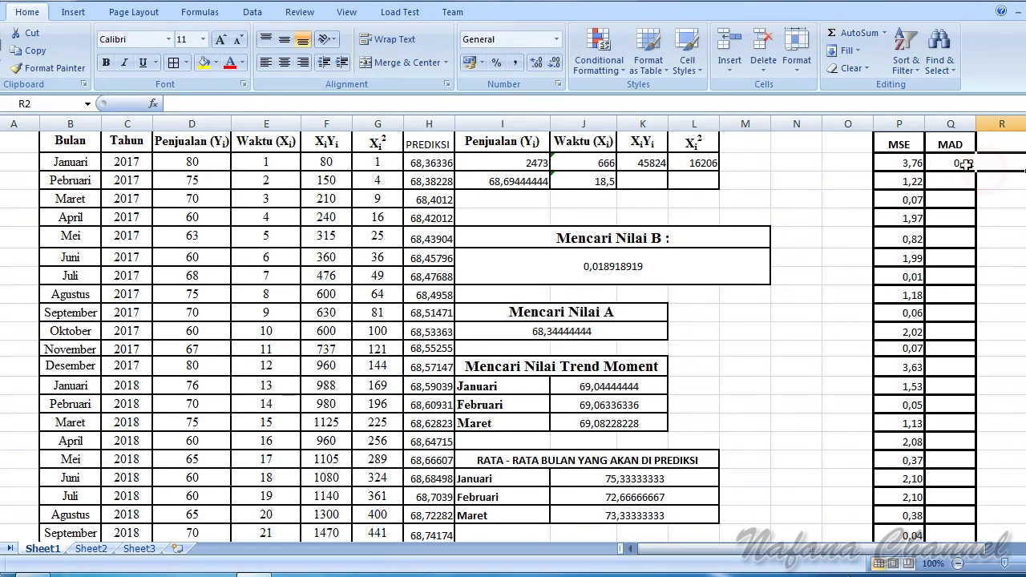
{"action": "left_click", "coordinate": [973, 167]}
{"action": "mouse_move", "coordinate": [980, 171]}
{"action": "left_mouse_down"}
{"action": "mouse_move", "coordinate": [994, 535]}
{"action": "mouse_move", "coordinate": [992, 520]}
{"action": "left_mouse_up"}
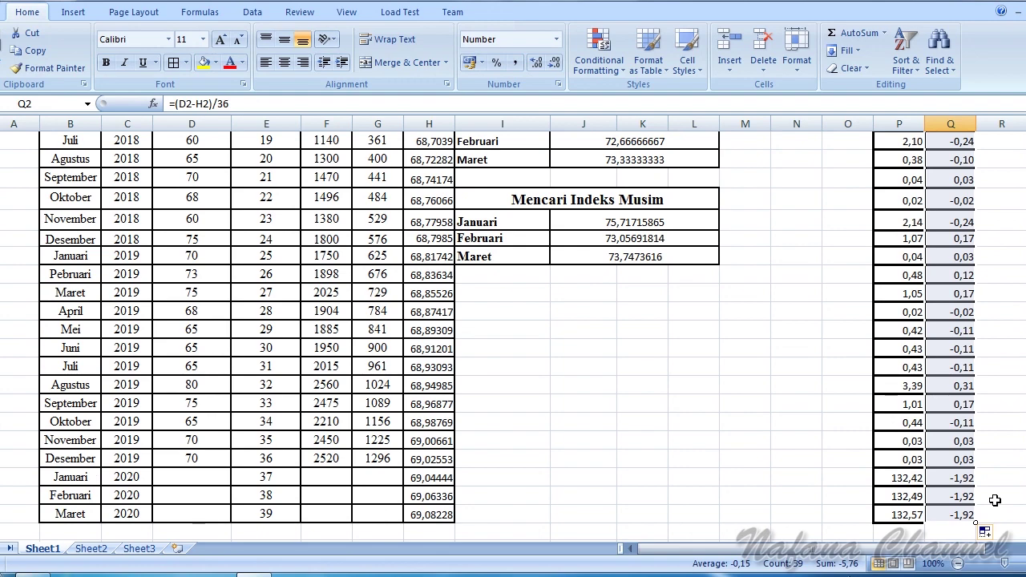
{"action": "left_click", "coordinate": [994, 500]}
{"action": "scroll", "coordinate": [1018, 445], "scroll_direction": "up", "scroll_amount": 3}
{"action": "scroll", "coordinate": [1020, 421], "scroll_direction": "up", "scroll_amount": 3}
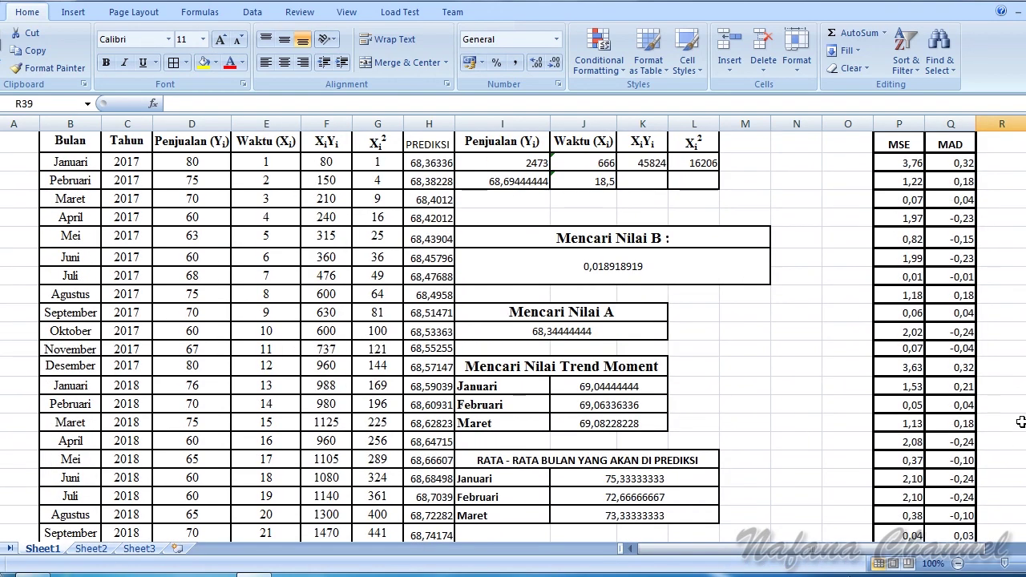
{"action": "left_click", "coordinate": [996, 180]}
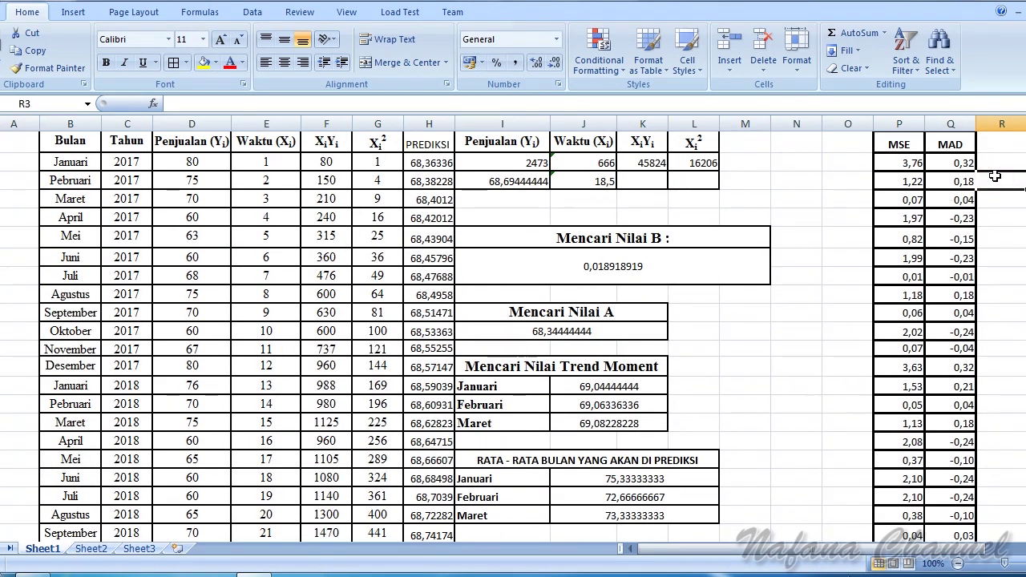